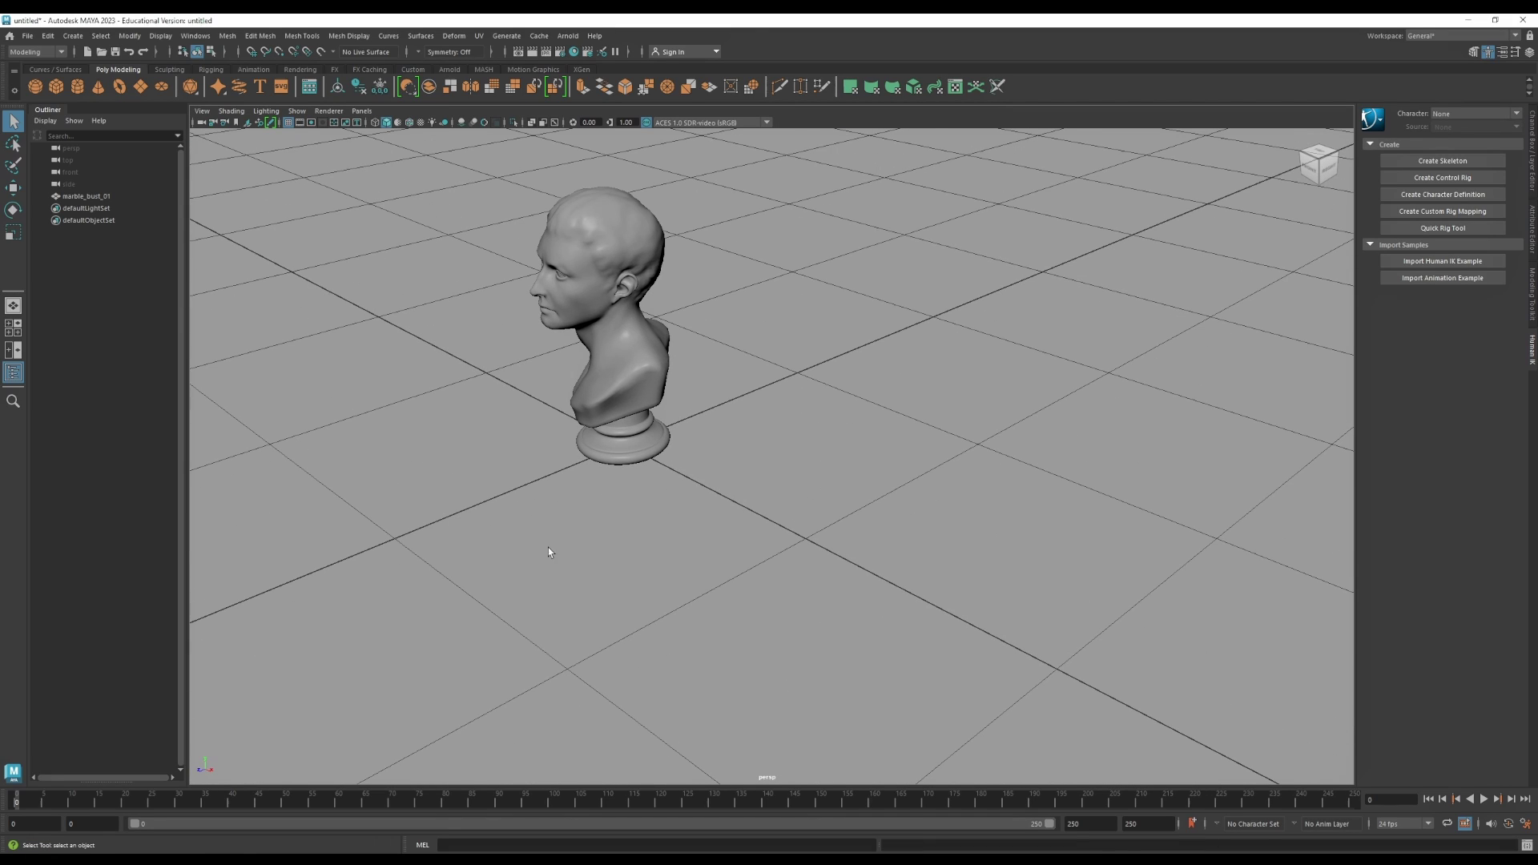
Bring the imported ship pinnace into view and group all its parts into group1
key(alt+Tab)
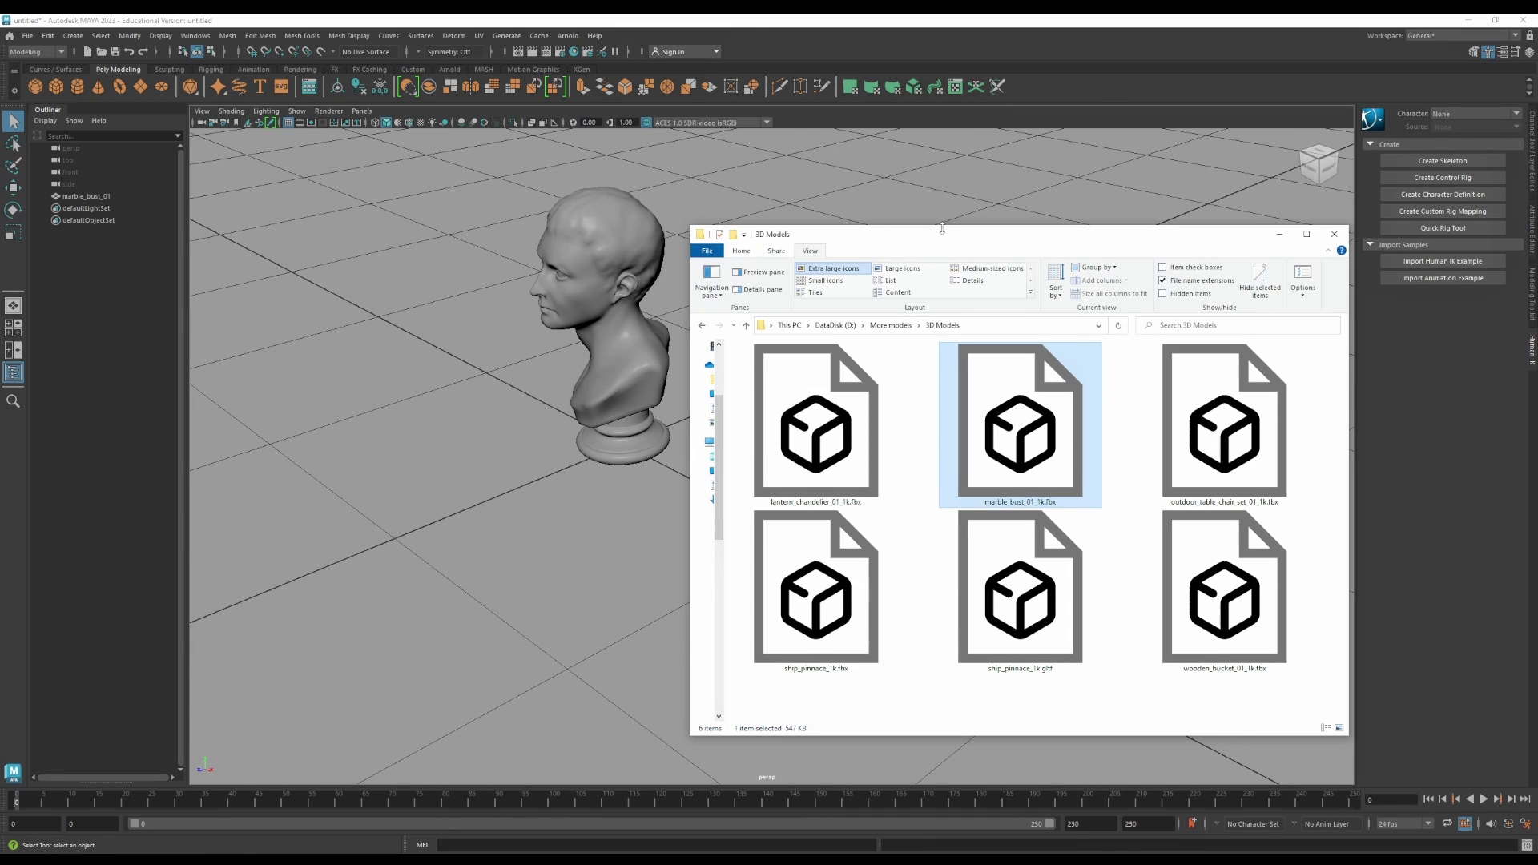
key(alt+Tab)
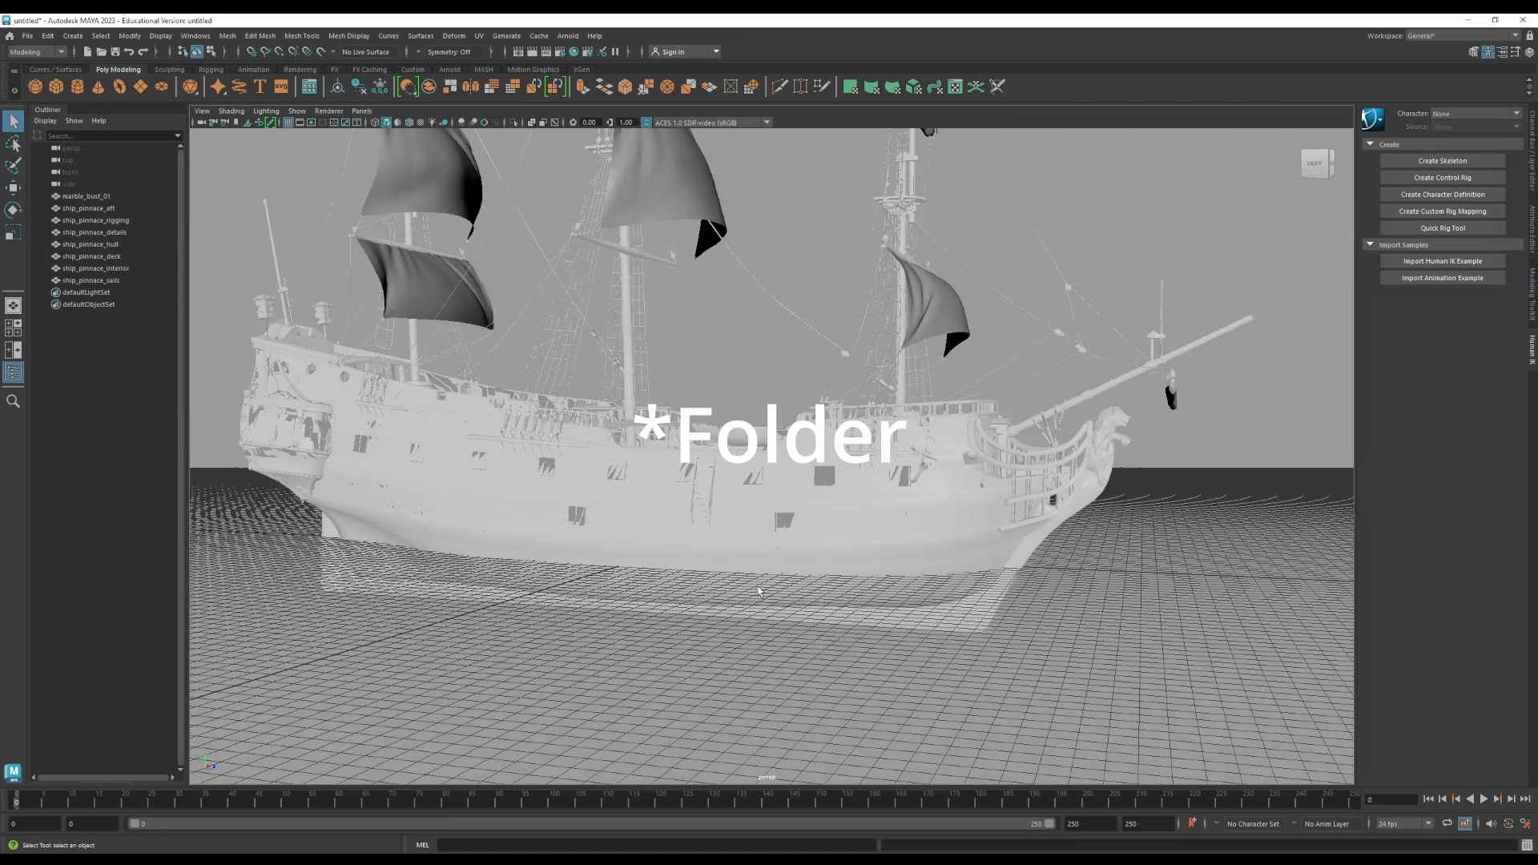
click(88, 208)
shift+click(91, 281)
key(ctrl+g)
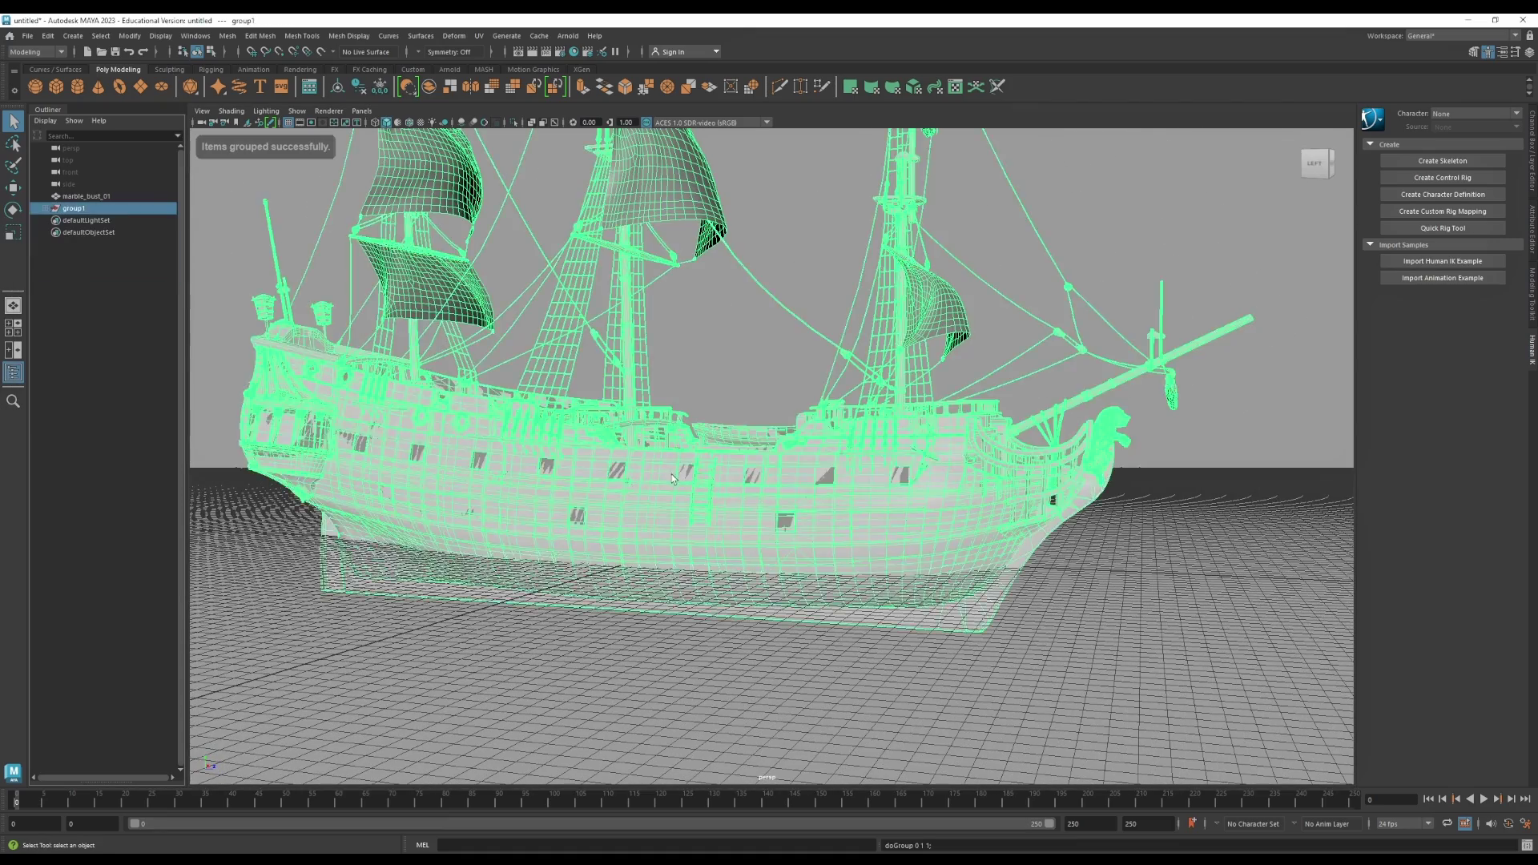
Move the grouped ship aside and select the marble bust
alt+drag(672, 479, 370, 539)
click(747, 539)
key(w)
click(692, 608)
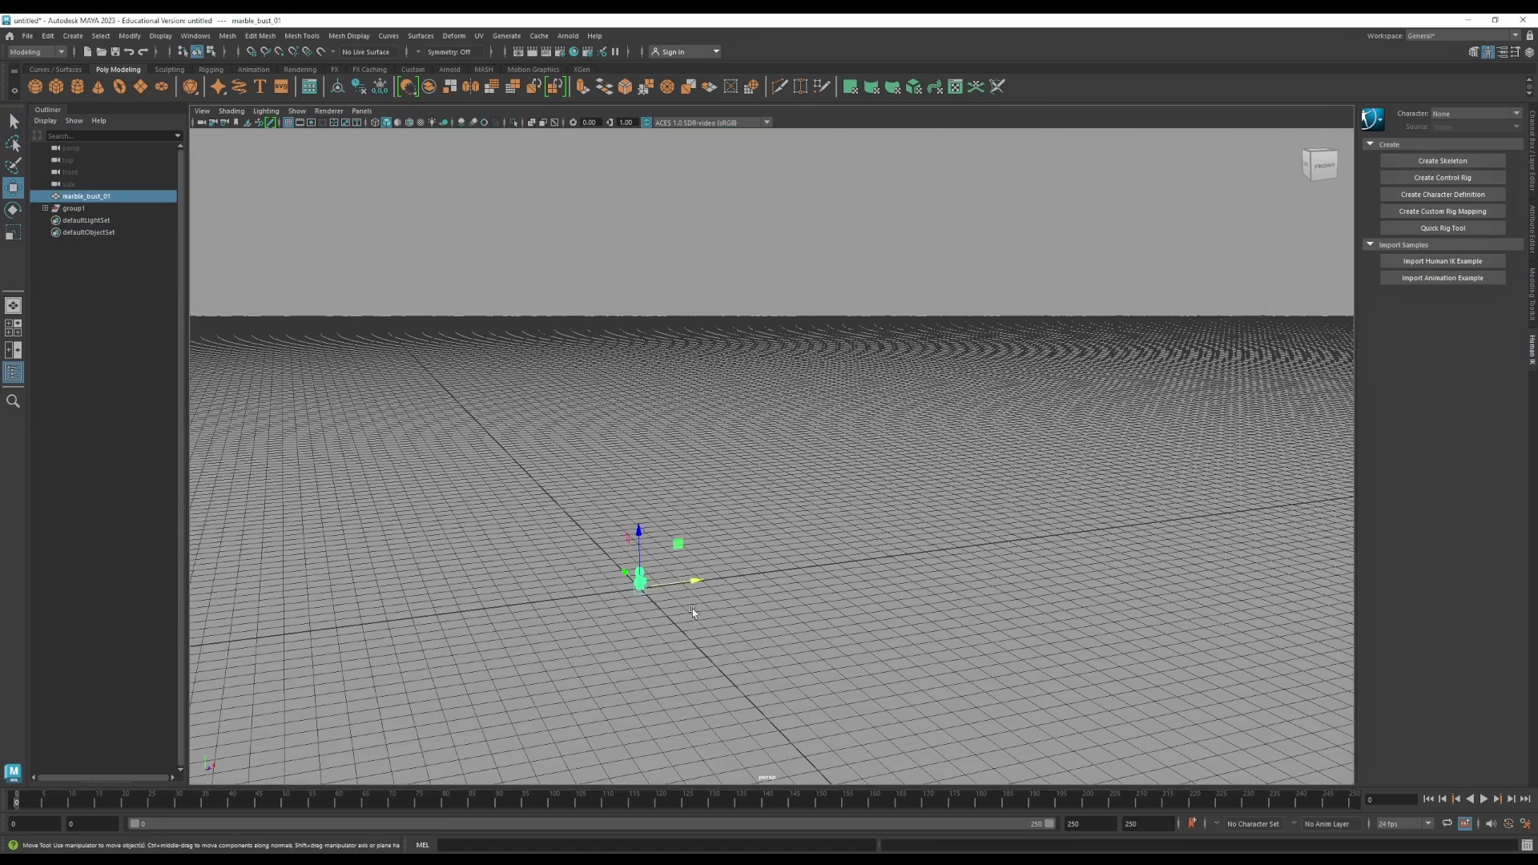
Frame the marble bust, shift the file window right and select the ship pinnace FBX file
key(f)
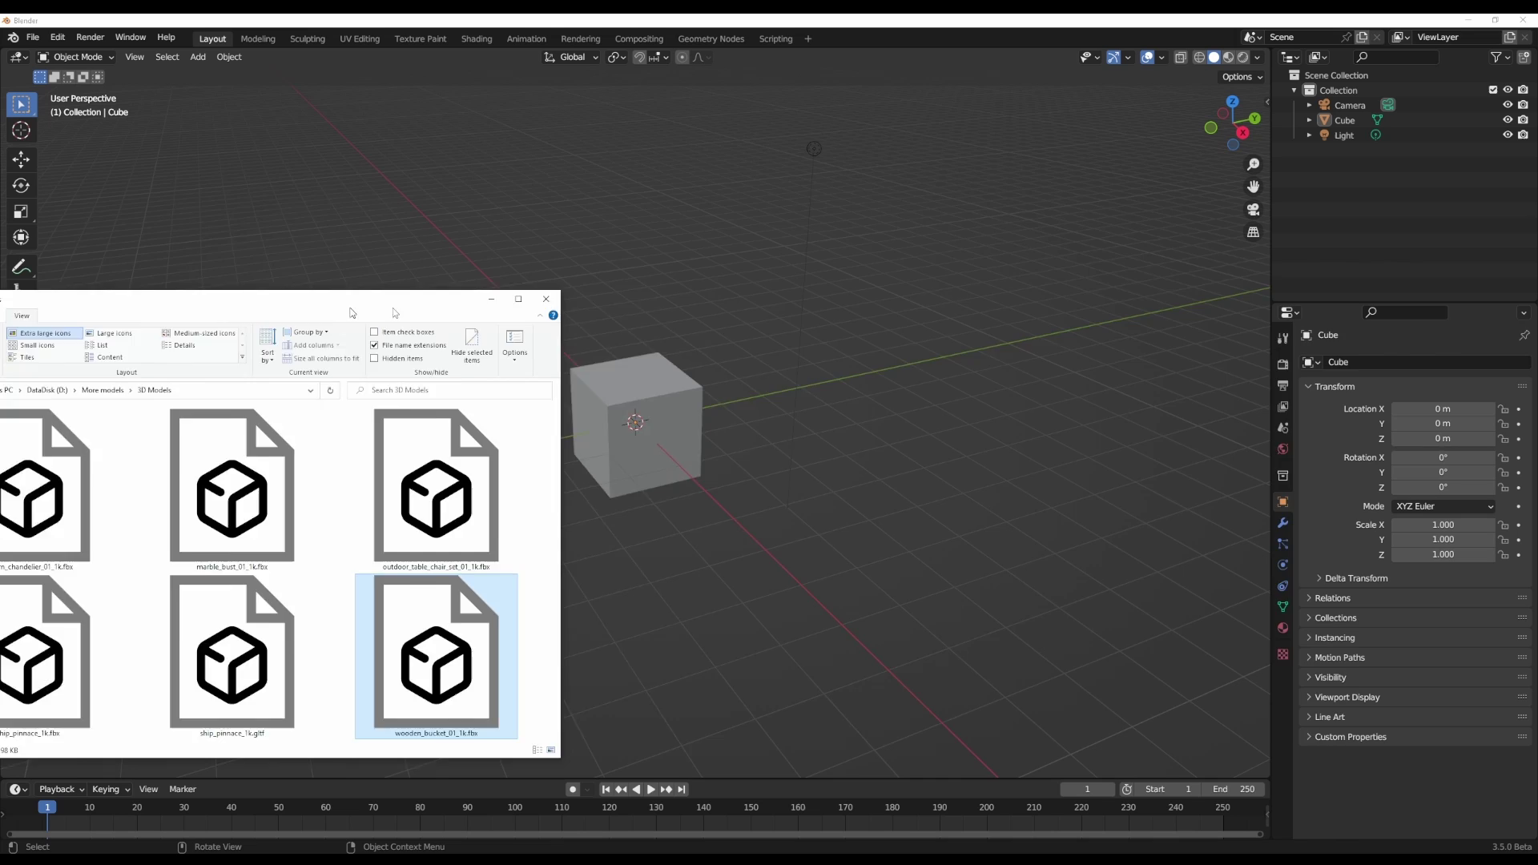
drag(393, 307, 1252, 274)
click(815, 481)
click(807, 627)
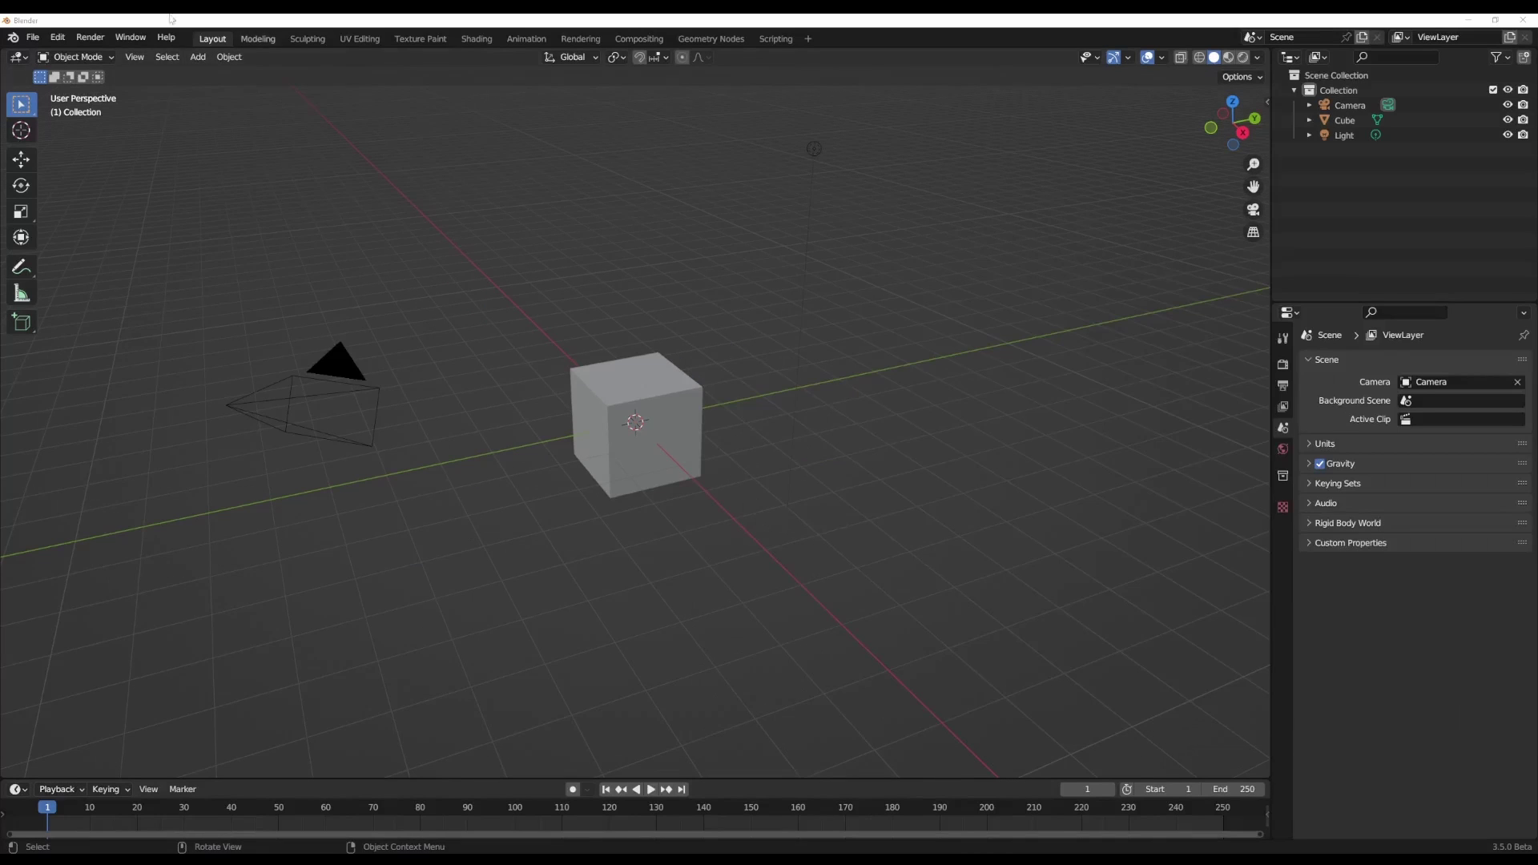
Import wooden_bucket_01_1k.fbx through the FBX importer
click(32, 37)
mouse_move(88, 240)
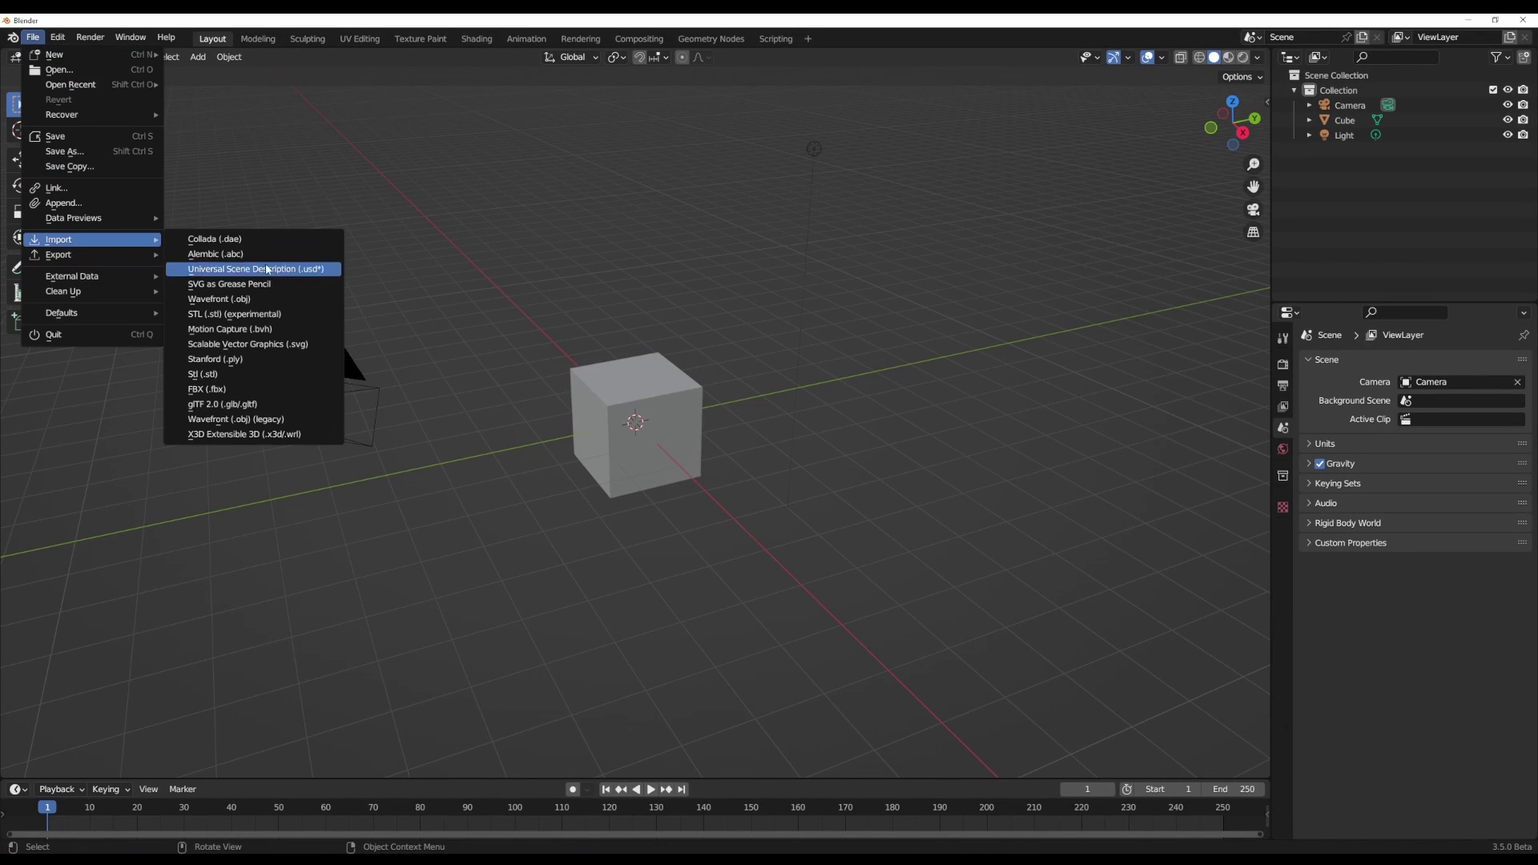
click(261, 390)
click(633, 296)
click(1011, 638)
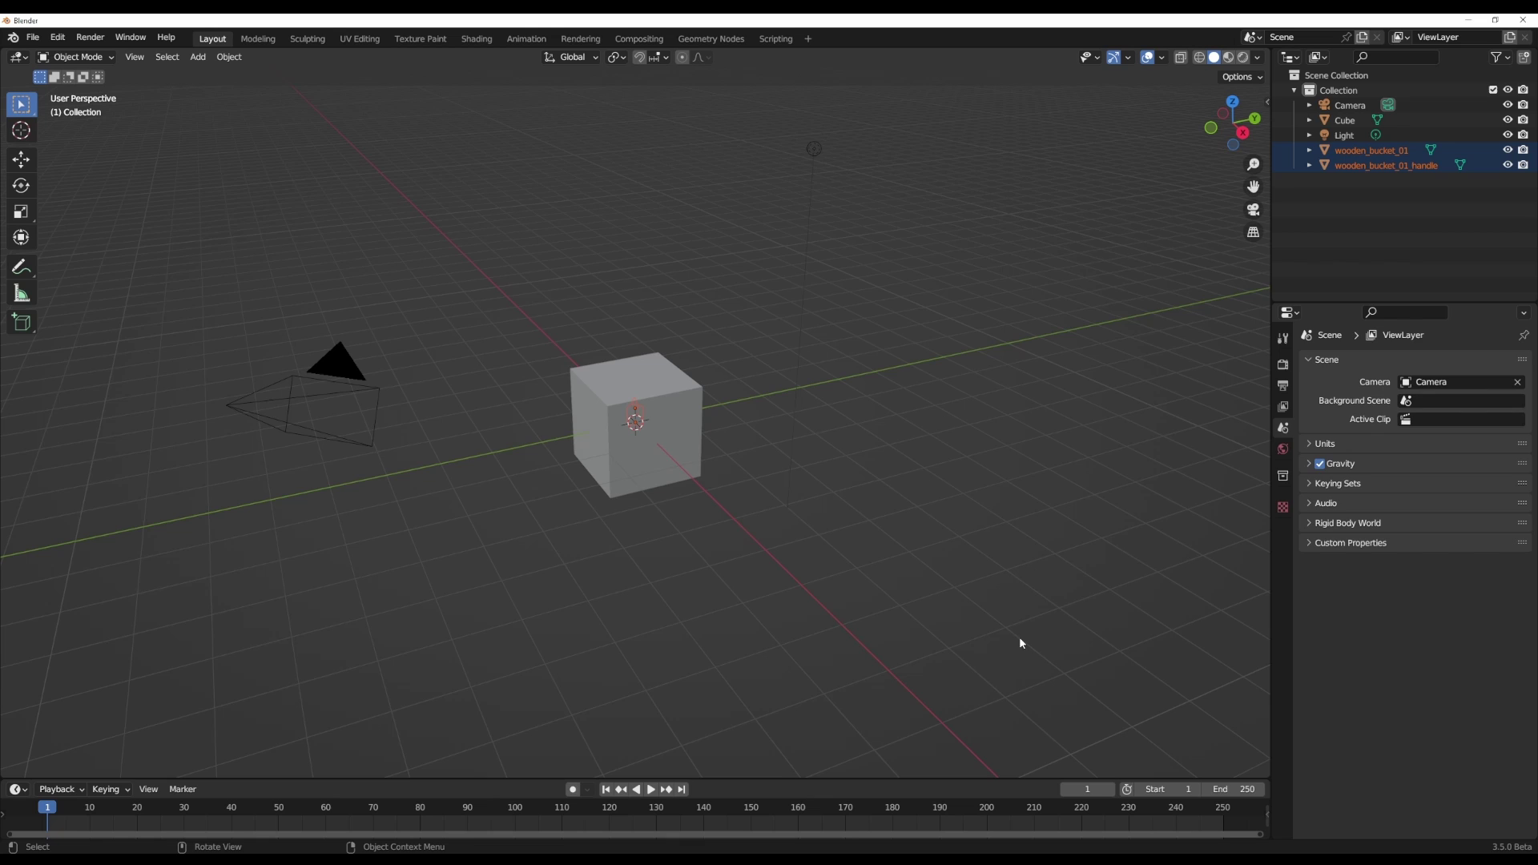
Delete the default cube and select the wooden bucket together with its handle
click(687, 433)
key(Delete)
click(637, 416)
shift+click(635, 409)
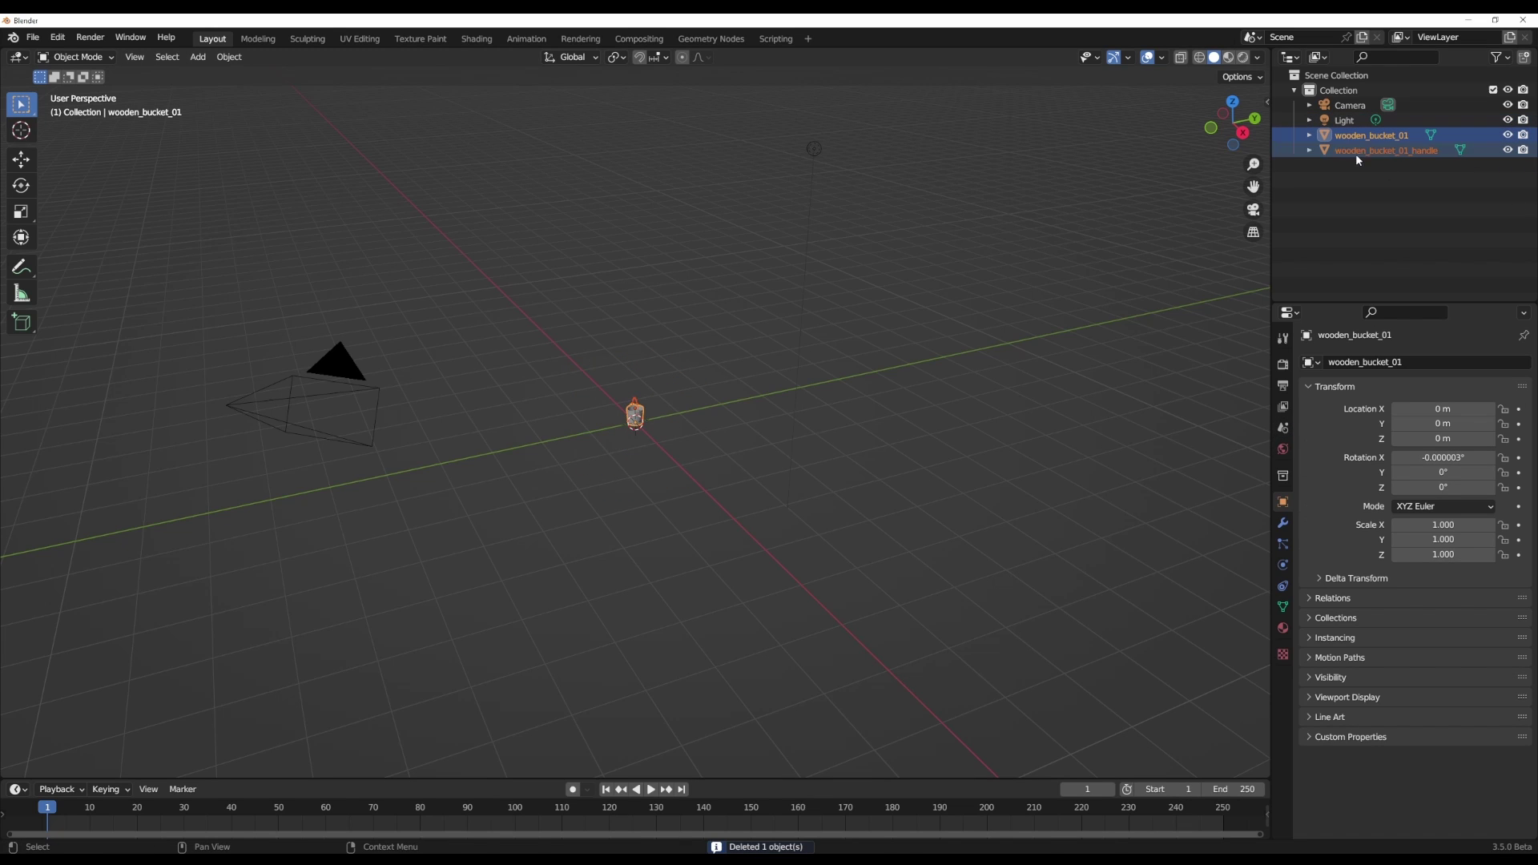
Start scaling the bucket, then autoscroll through the Drag & Drop Import add-on page
key(s)
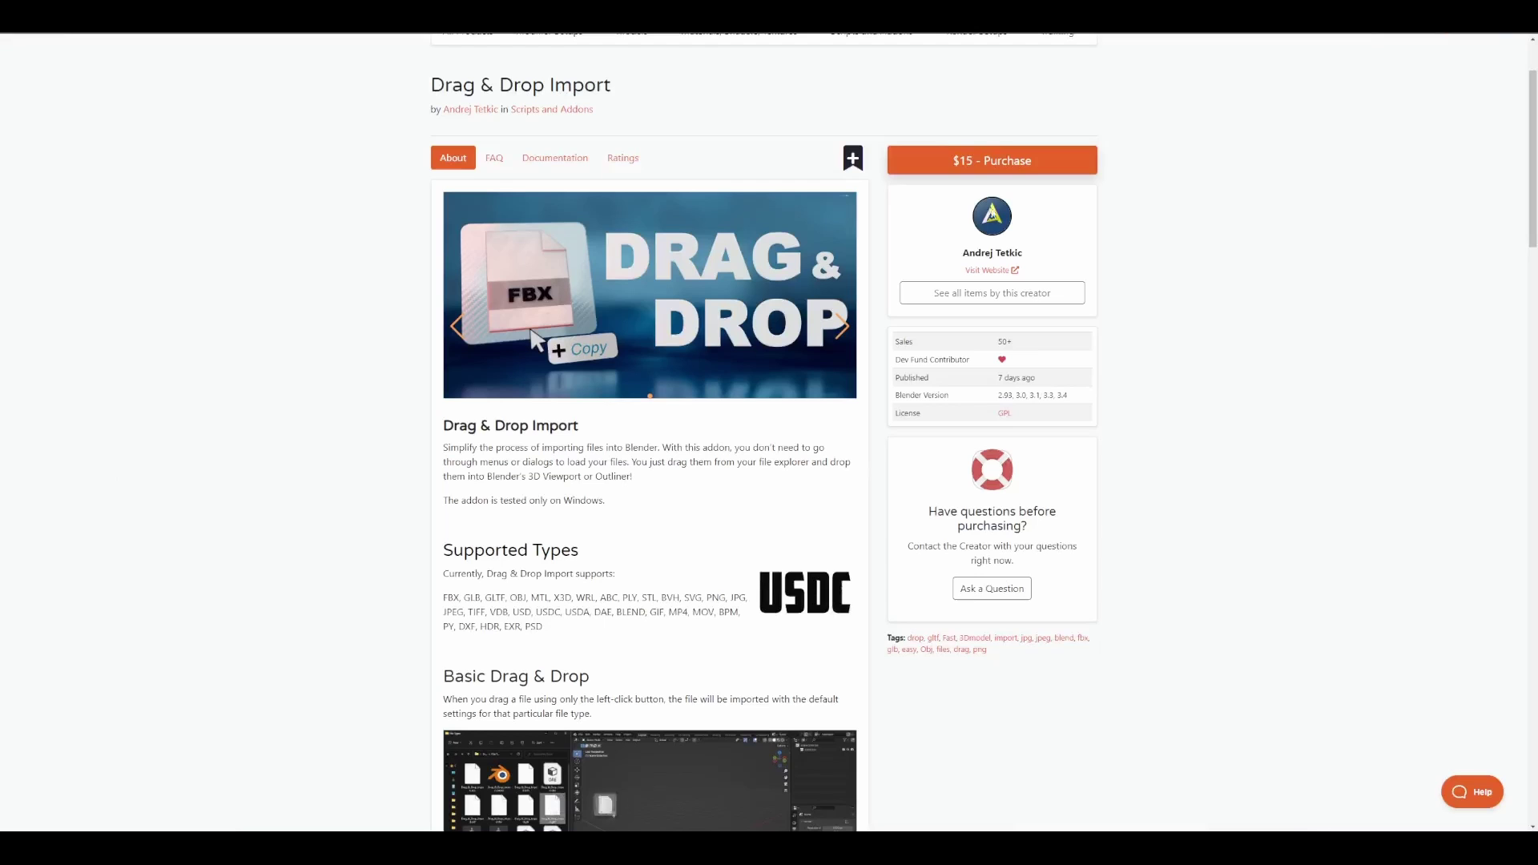
middle_click(1257, 189)
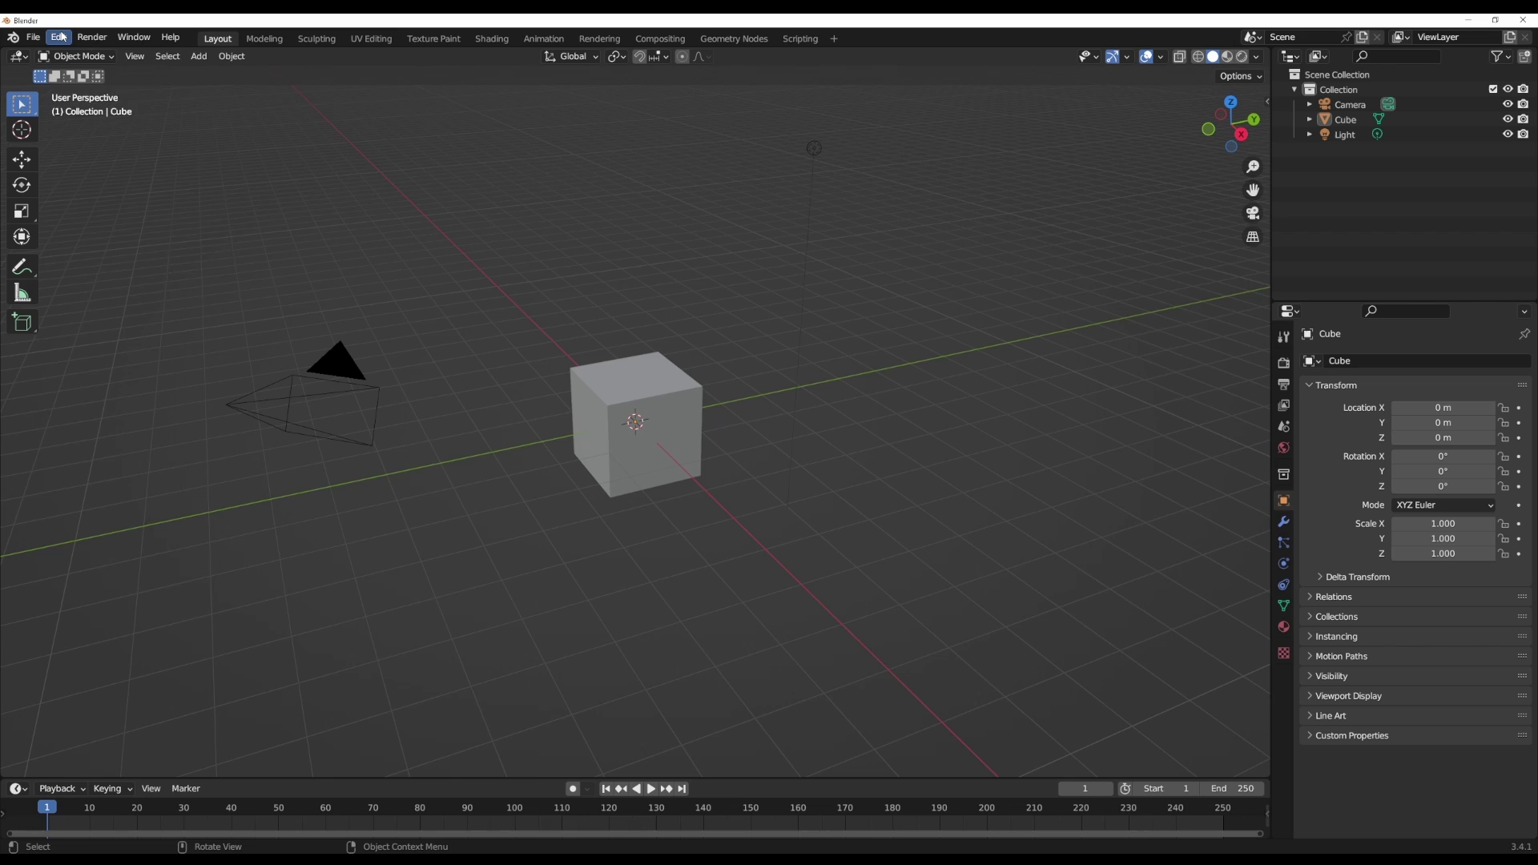
Open Preferences to the Import: Drag & Drop add-on settings and save the preferences
click(62, 37)
click(114, 253)
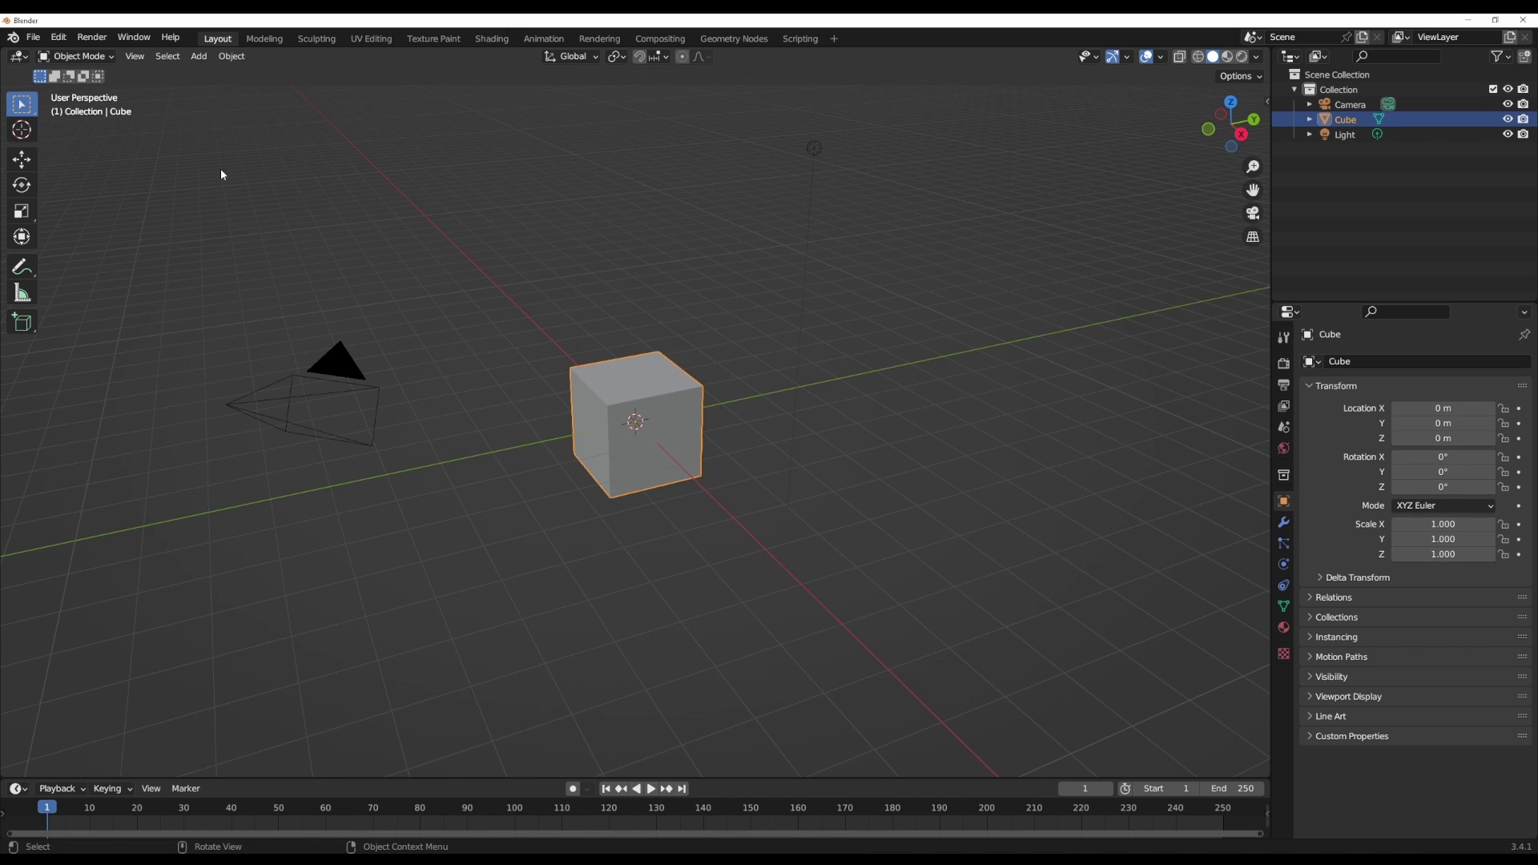
click(58, 37)
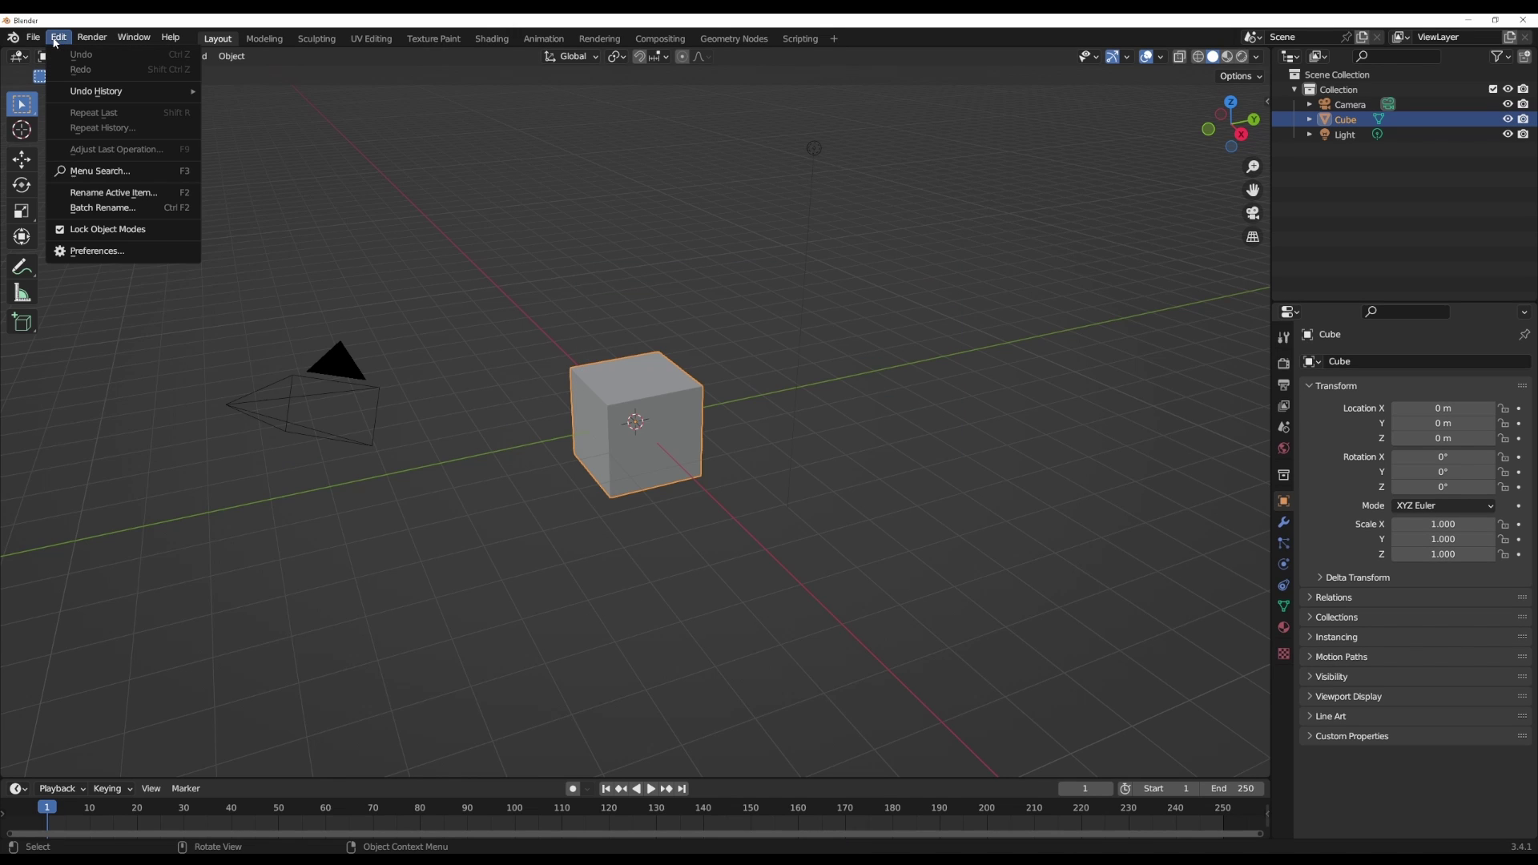
click(103, 253)
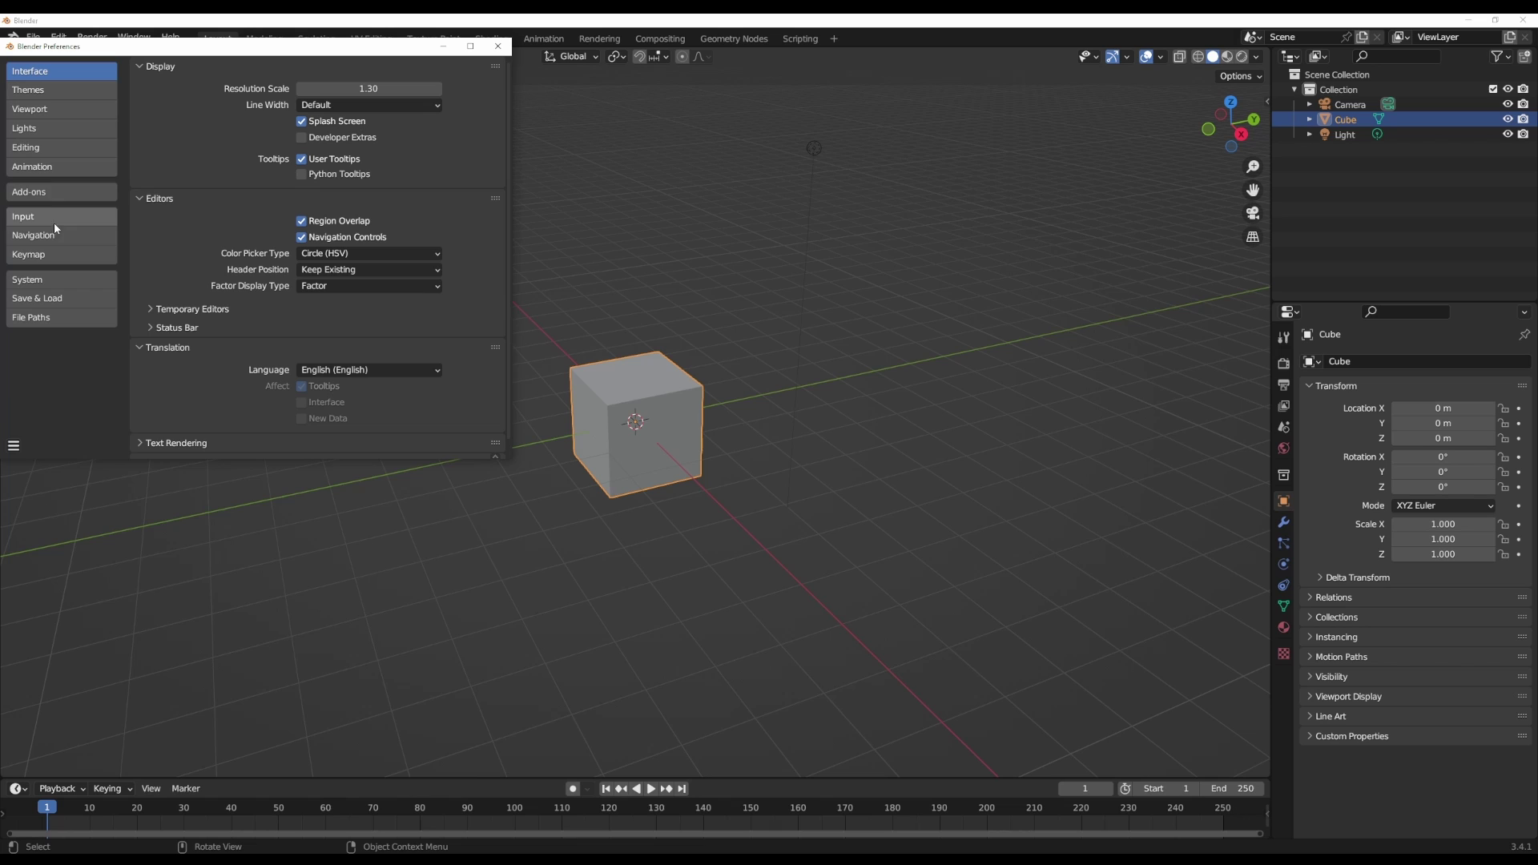
click(40, 192)
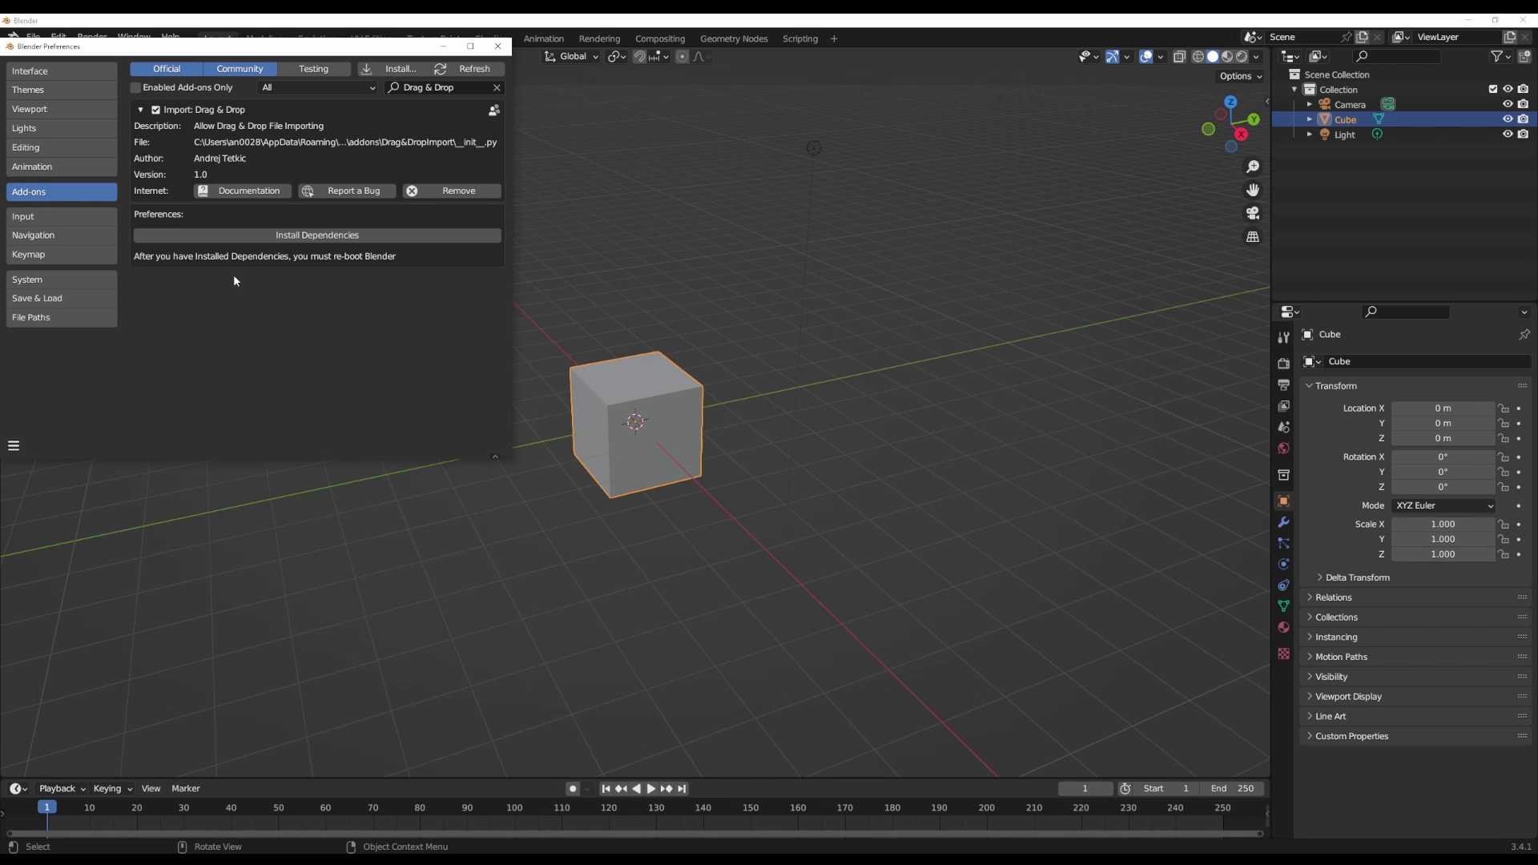
click(14, 445)
click(62, 407)
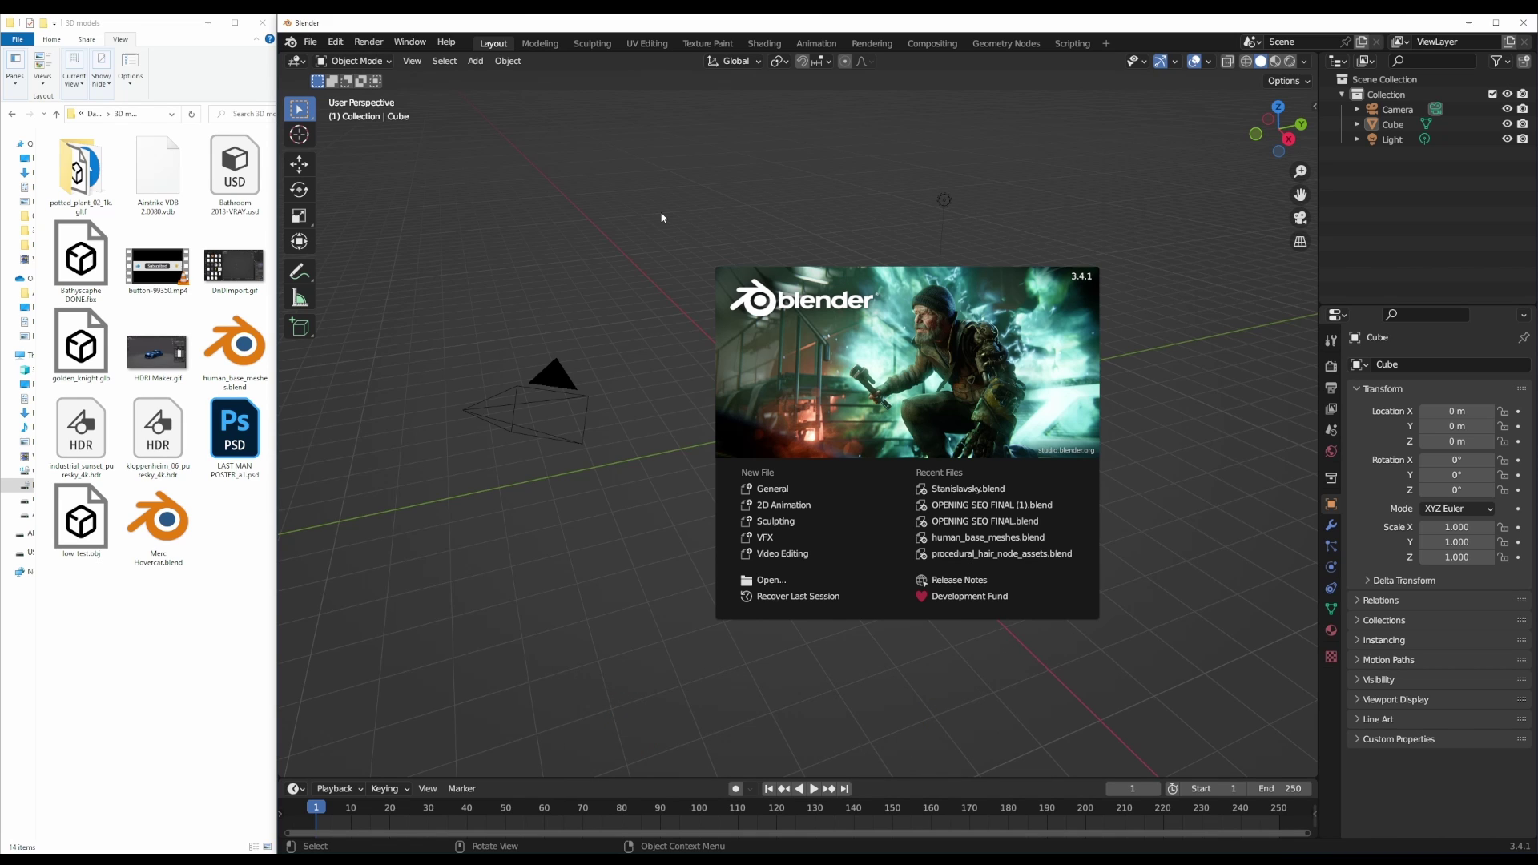
Close the splash, delete the default cube and switch the viewport to Rendered shading
click(661, 218)
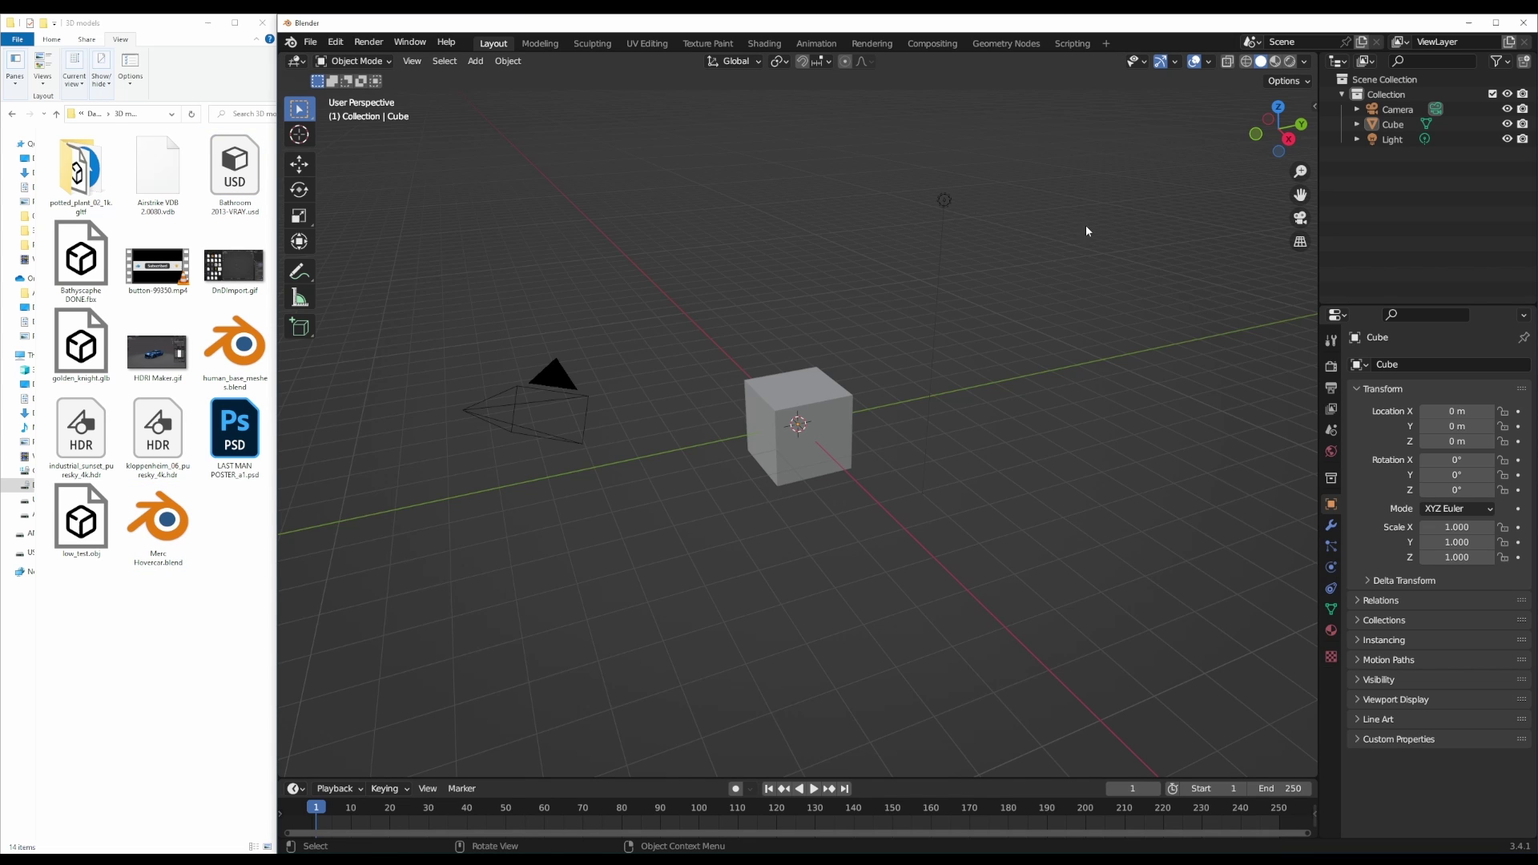
middle_drag(1086, 230, 1027, 310)
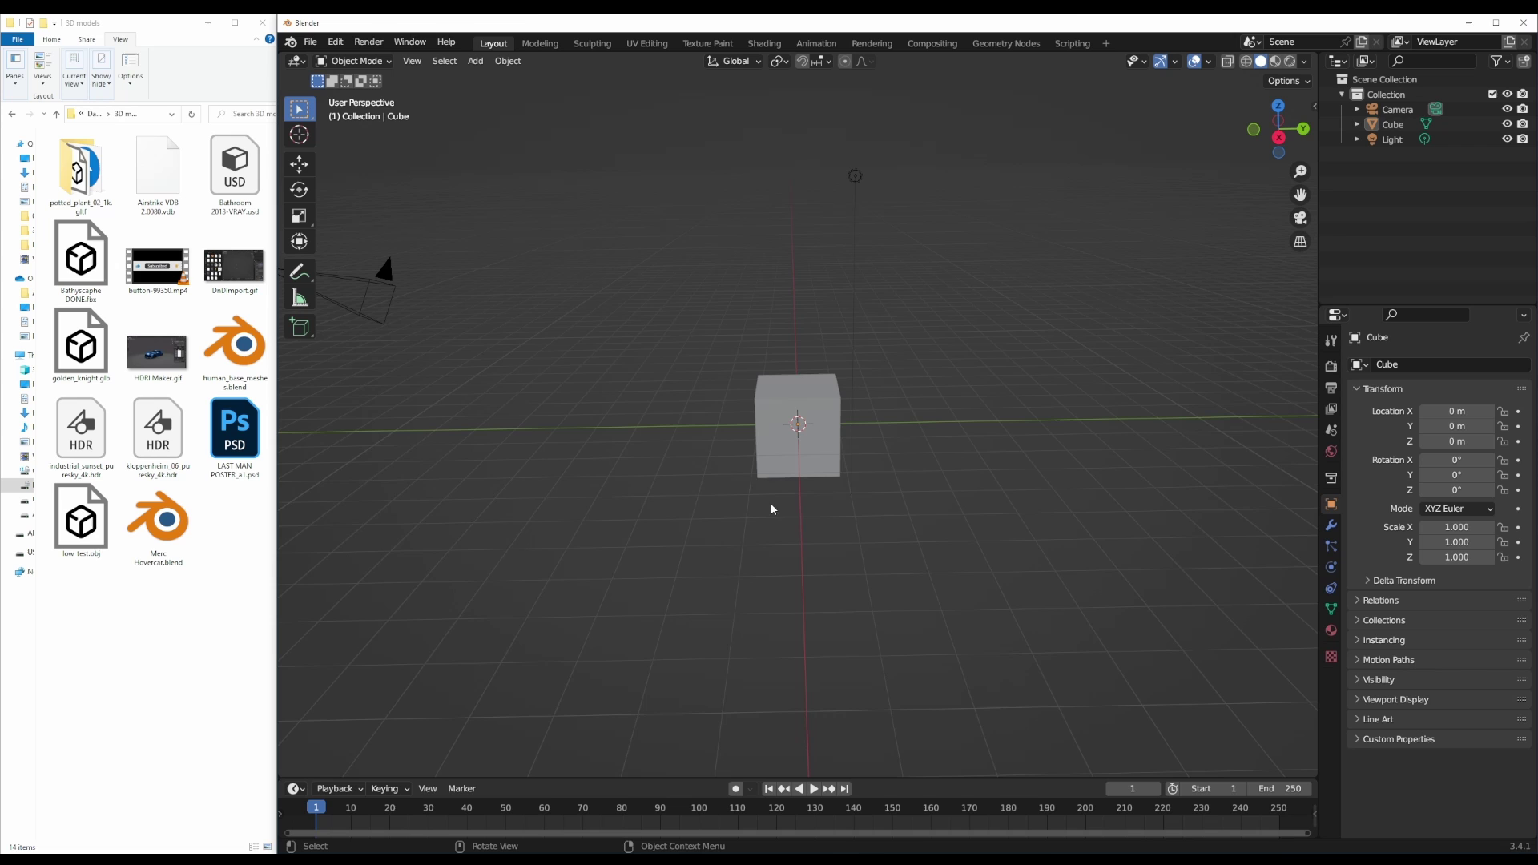
key(Delete)
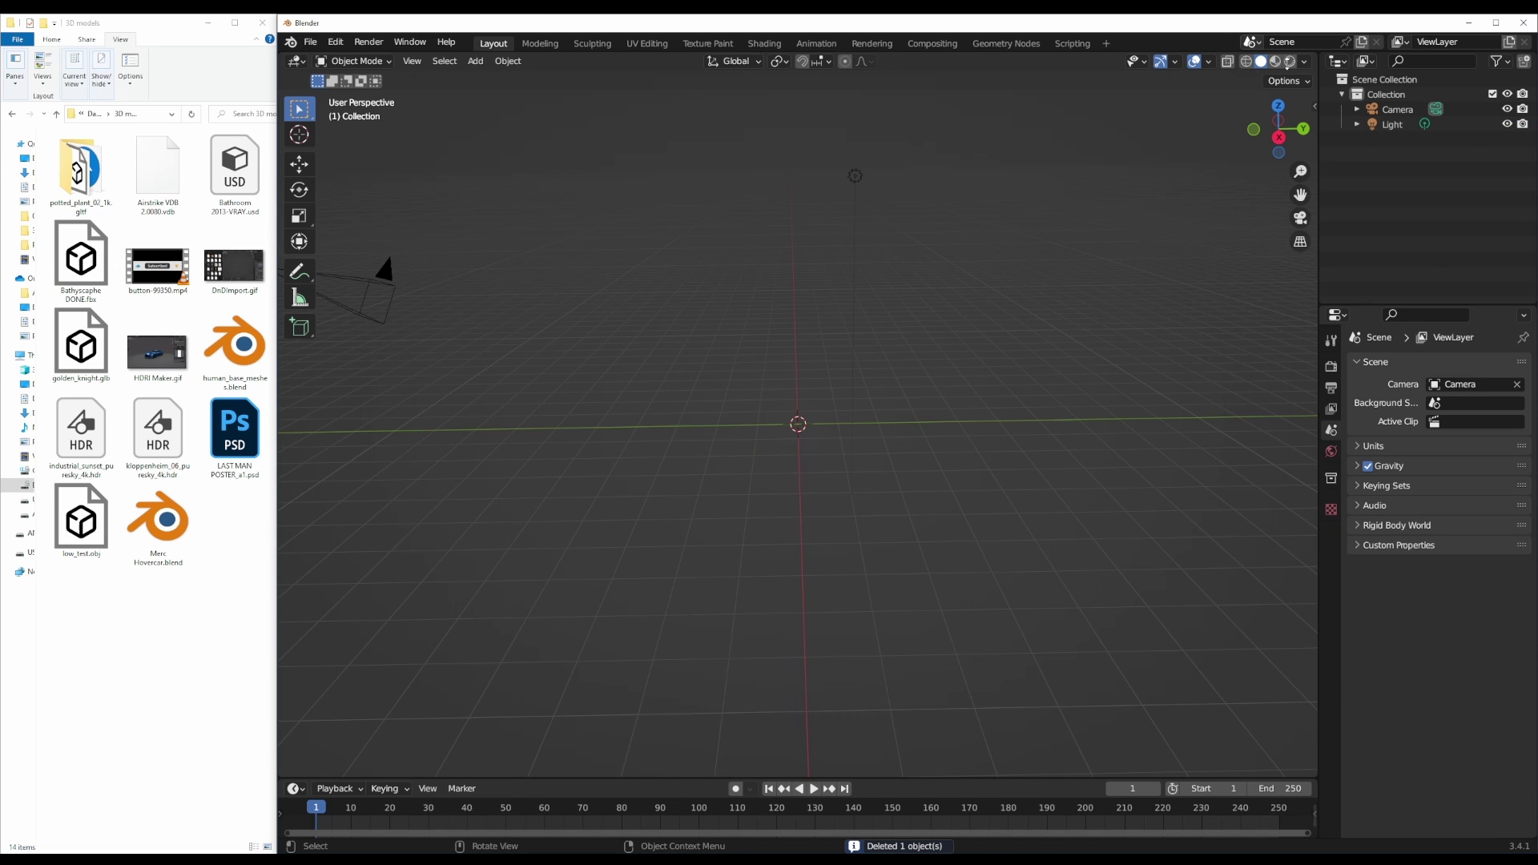
click(1290, 62)
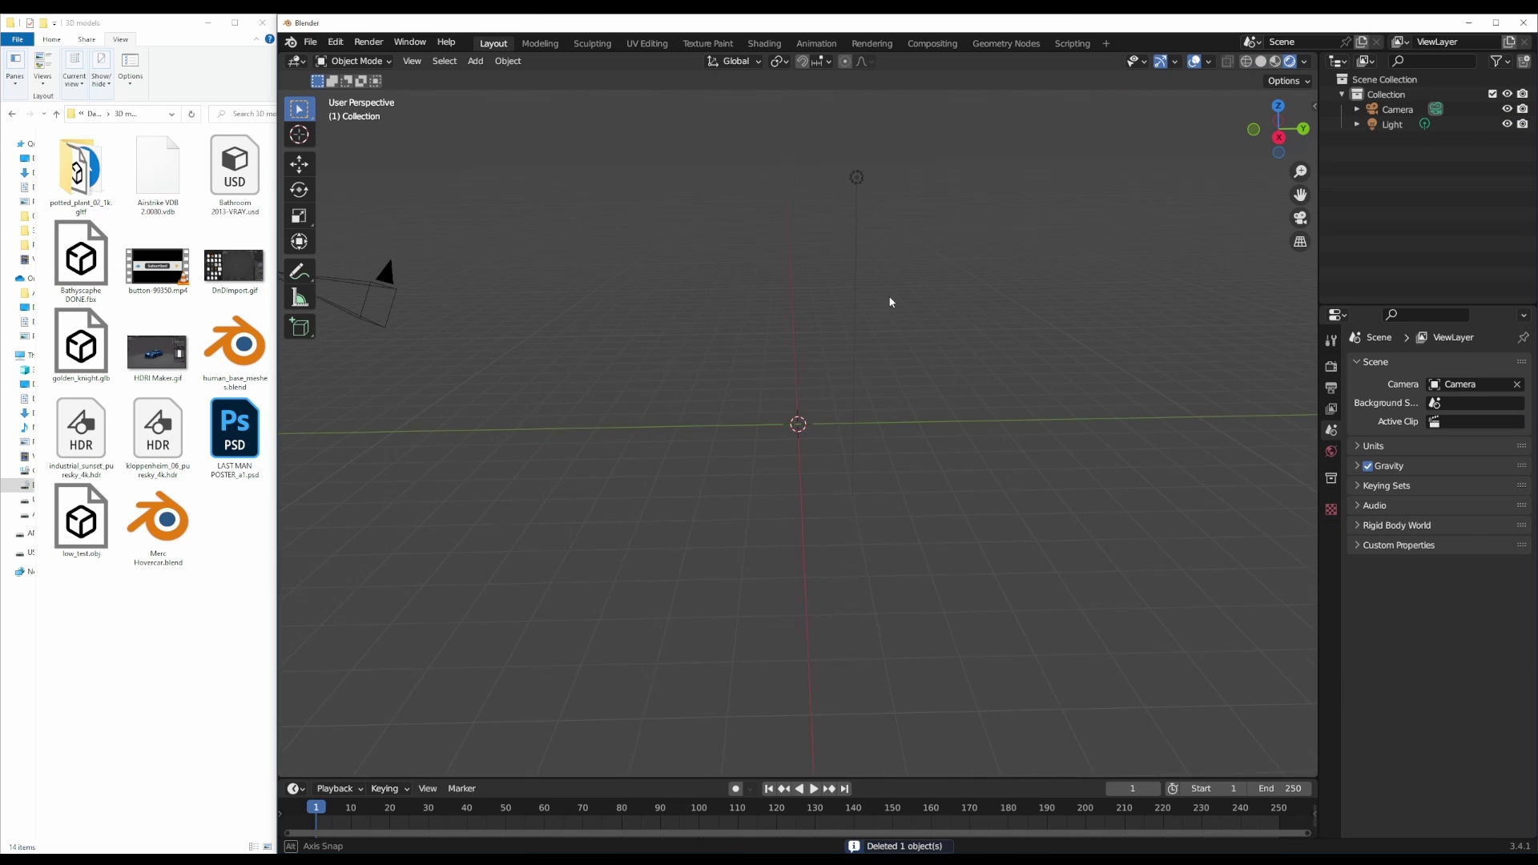
middle_drag(890, 302, 758, 308)
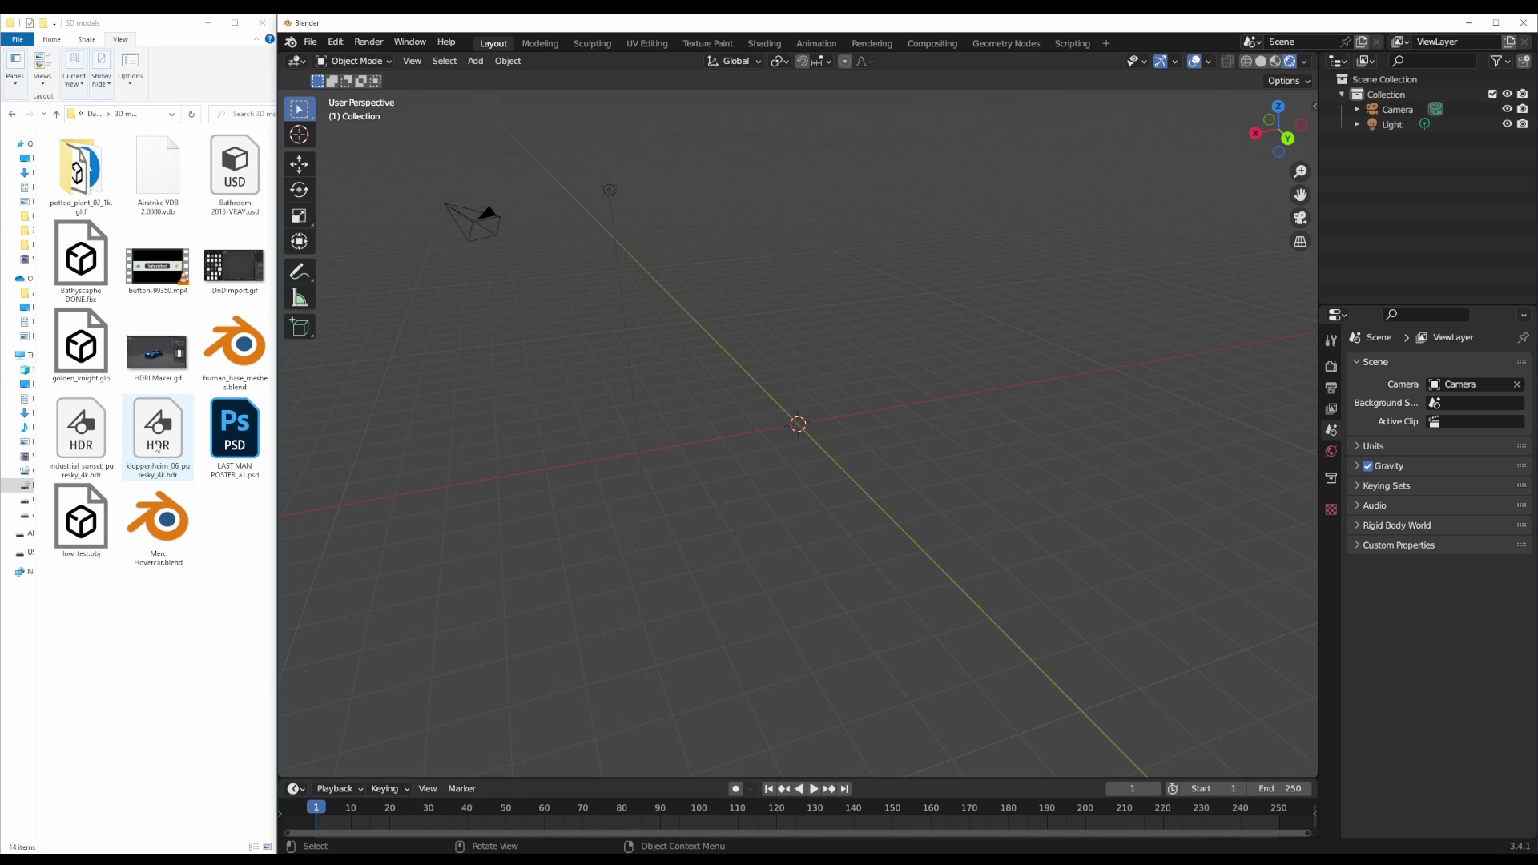
Drop kloppenheim_06_puresky_4k.hdr, then replace it with industrial_sunset_puresky_4k.hdr as the world sky
drag(157, 449, 809, 403)
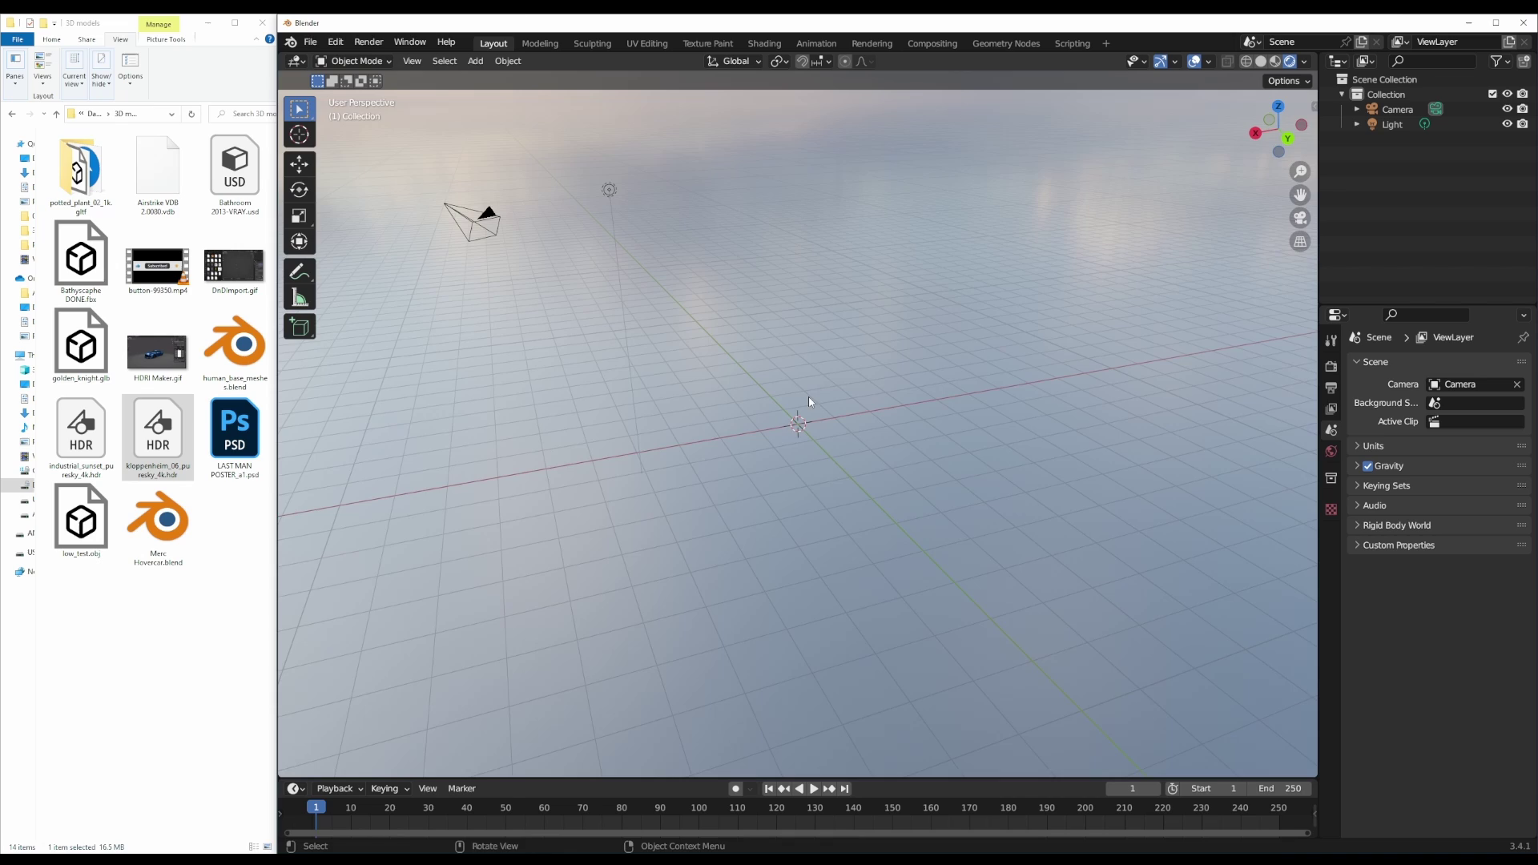
mouse_move(809, 395)
middle_down()
mouse_move(811, 378)
mouse_move(714, 338)
mouse_move(809, 412)
middle_up()
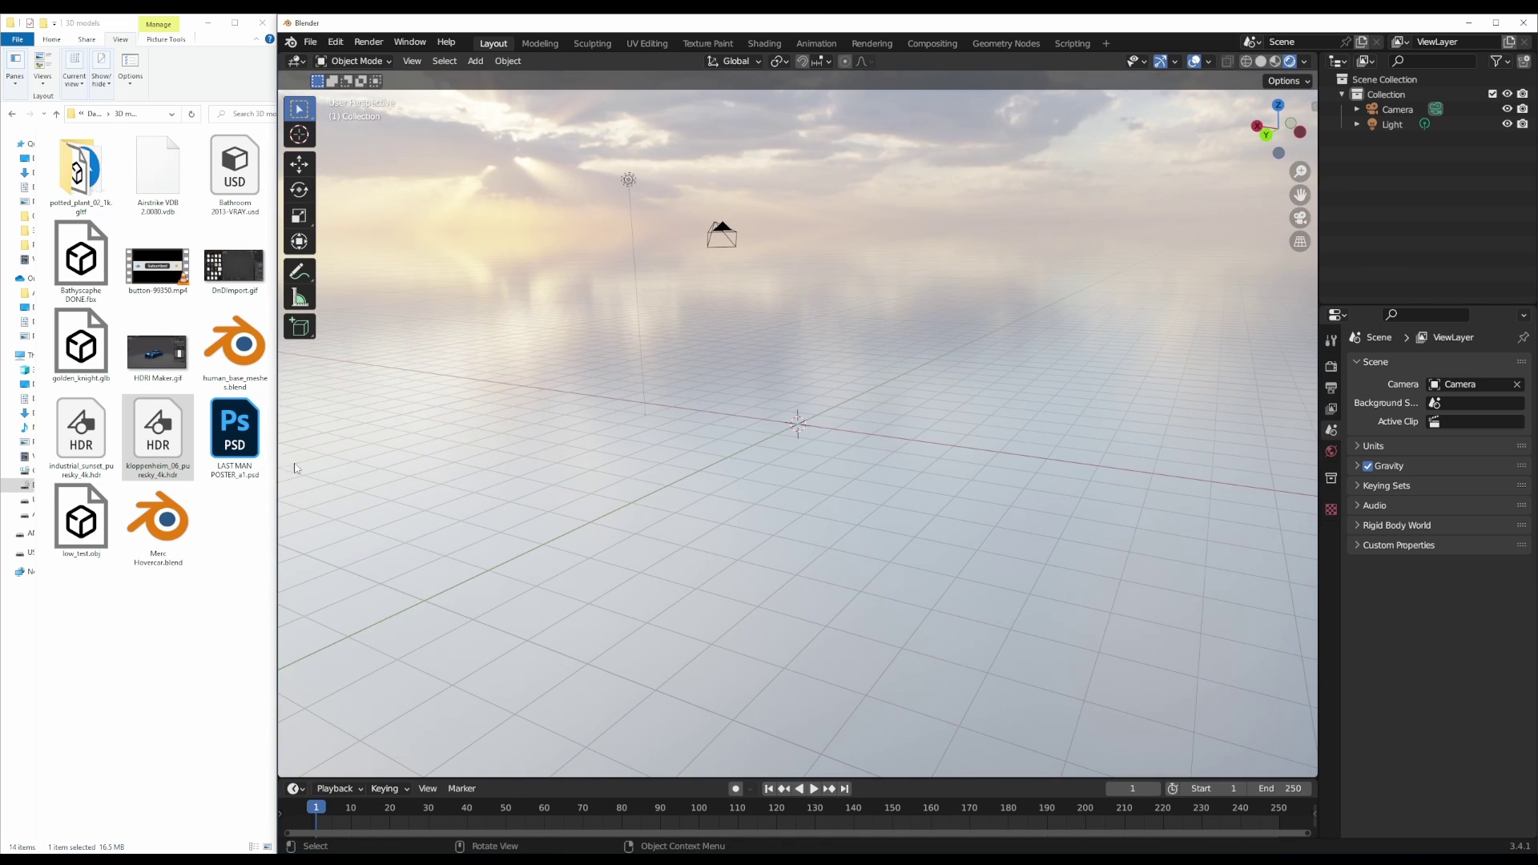
drag(71, 454, 801, 425)
middle_drag(800, 424, 922, 432)
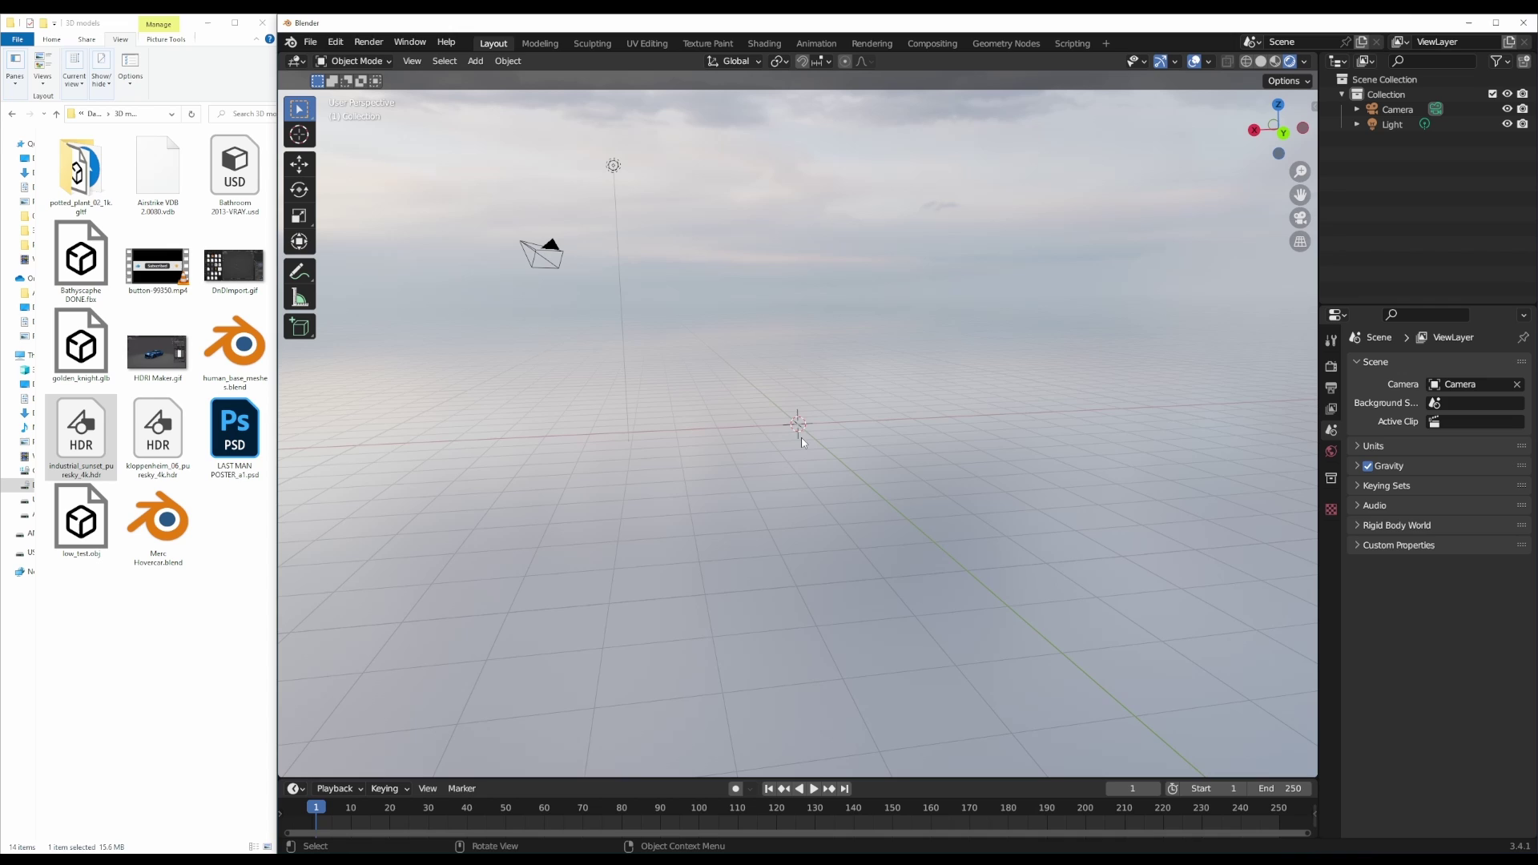
click(232, 459)
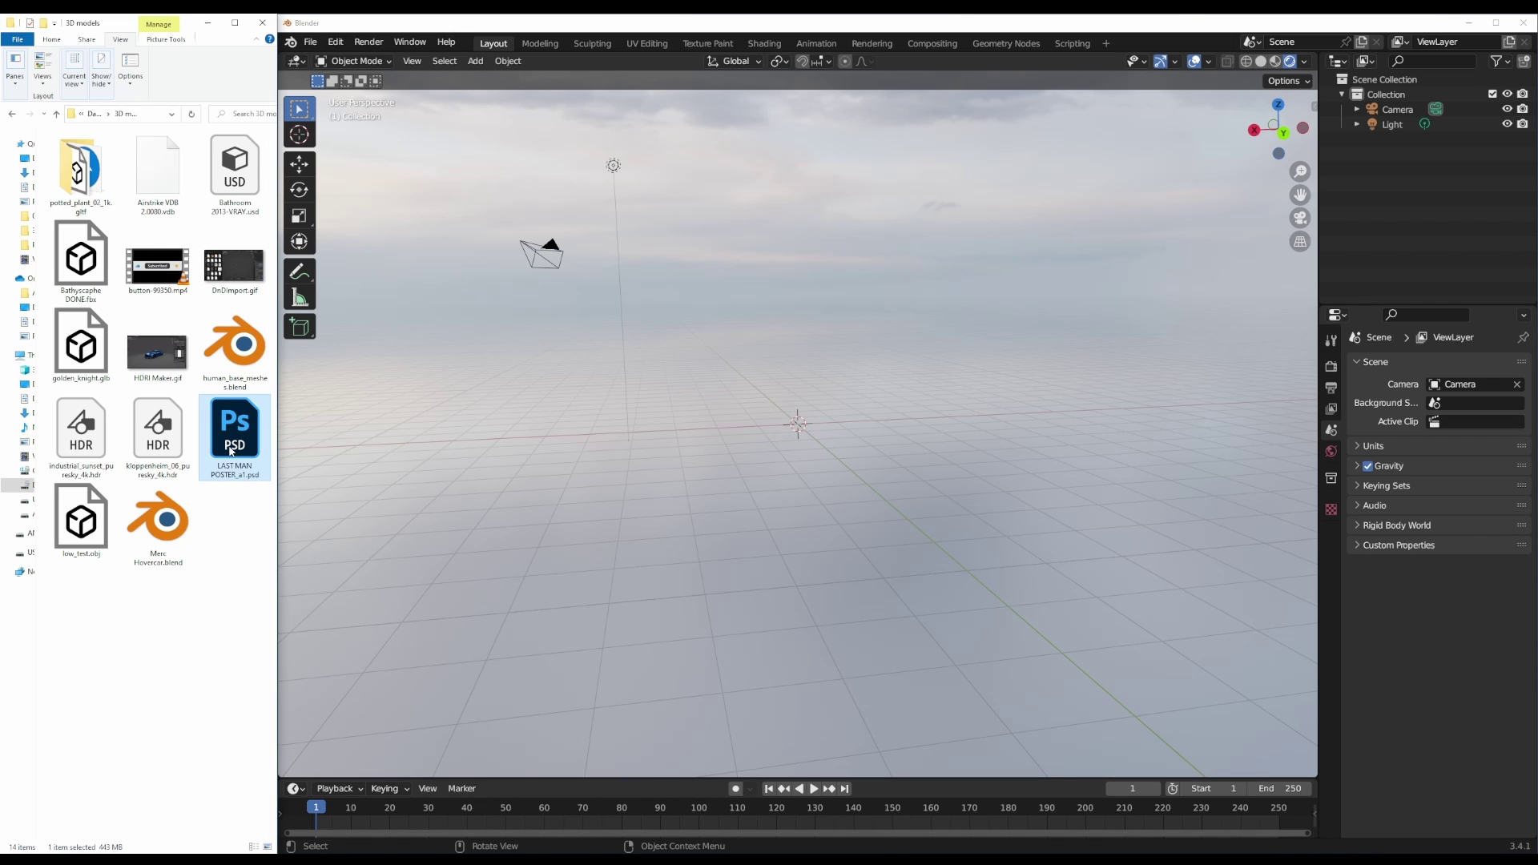
drag(873, 377, 796, 454)
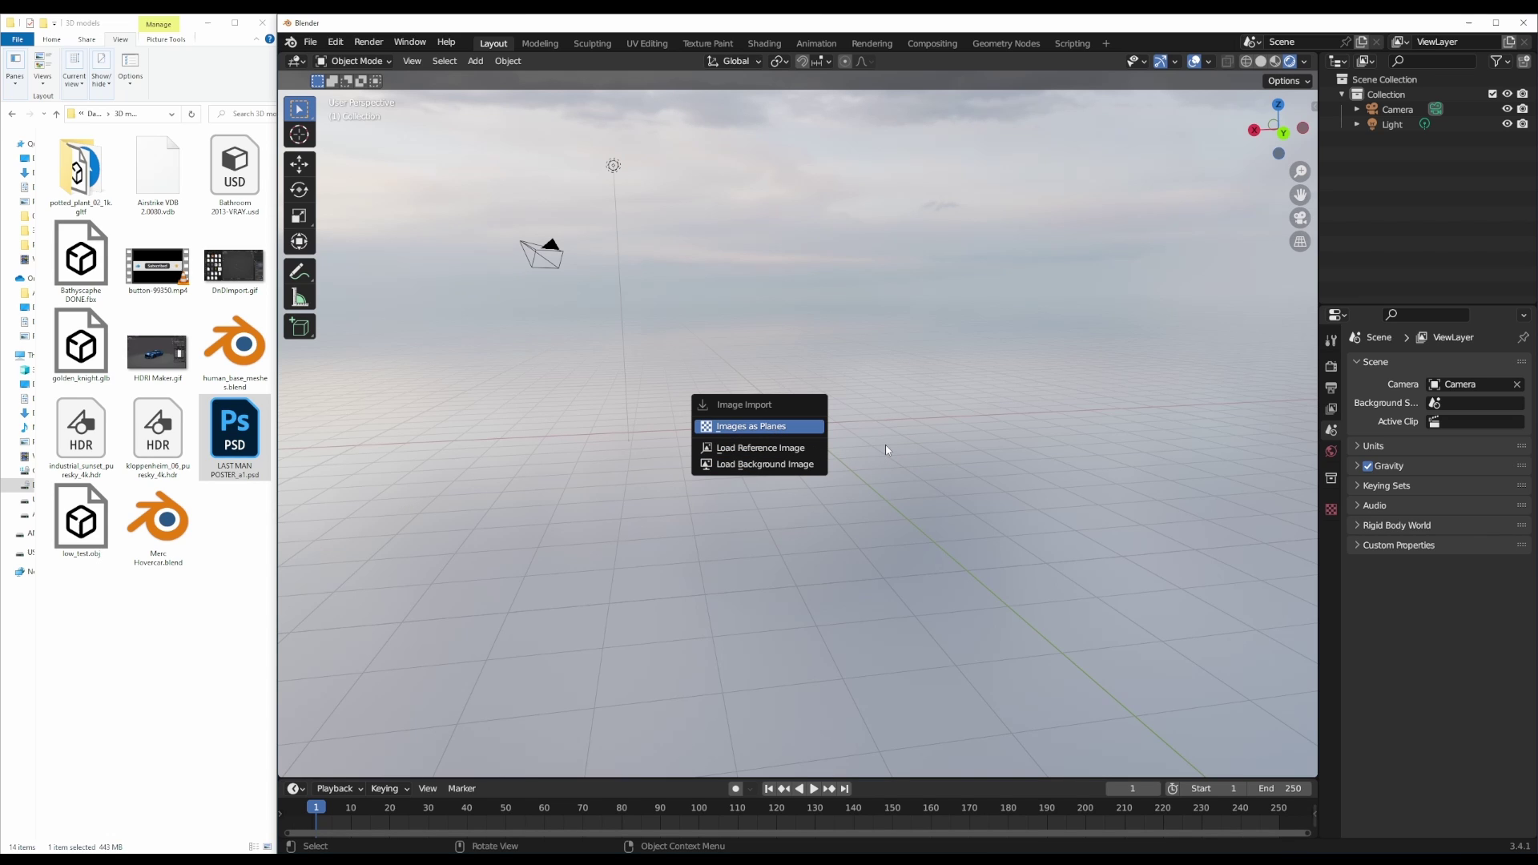
key(Return)
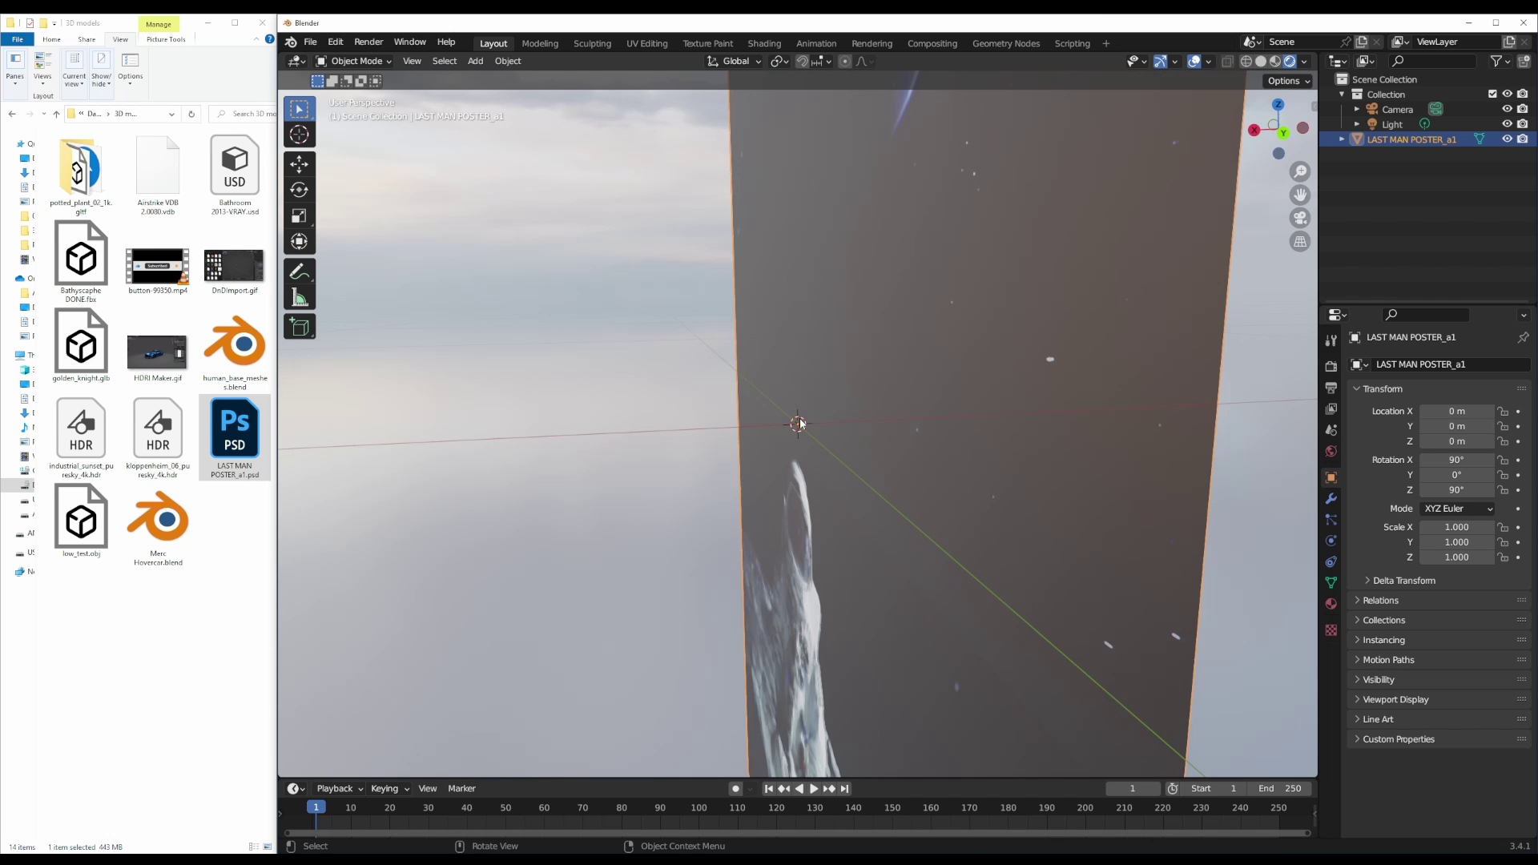
middle_drag(801, 425, 773, 487)
key(Delete)
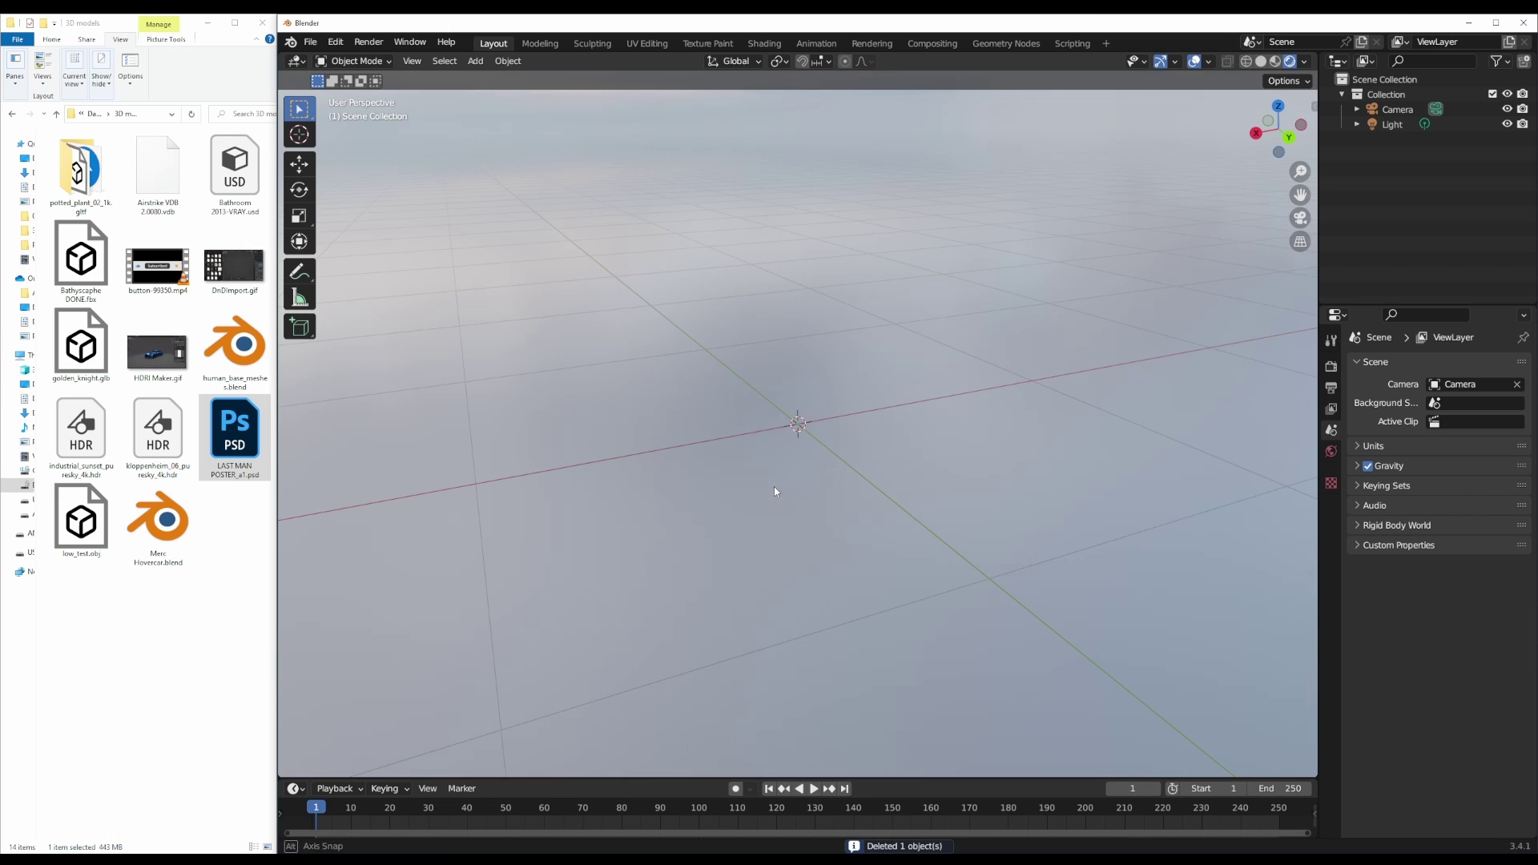
Drop low_test.obj into the viewport and inspect the imported table from several angles
click(87, 559)
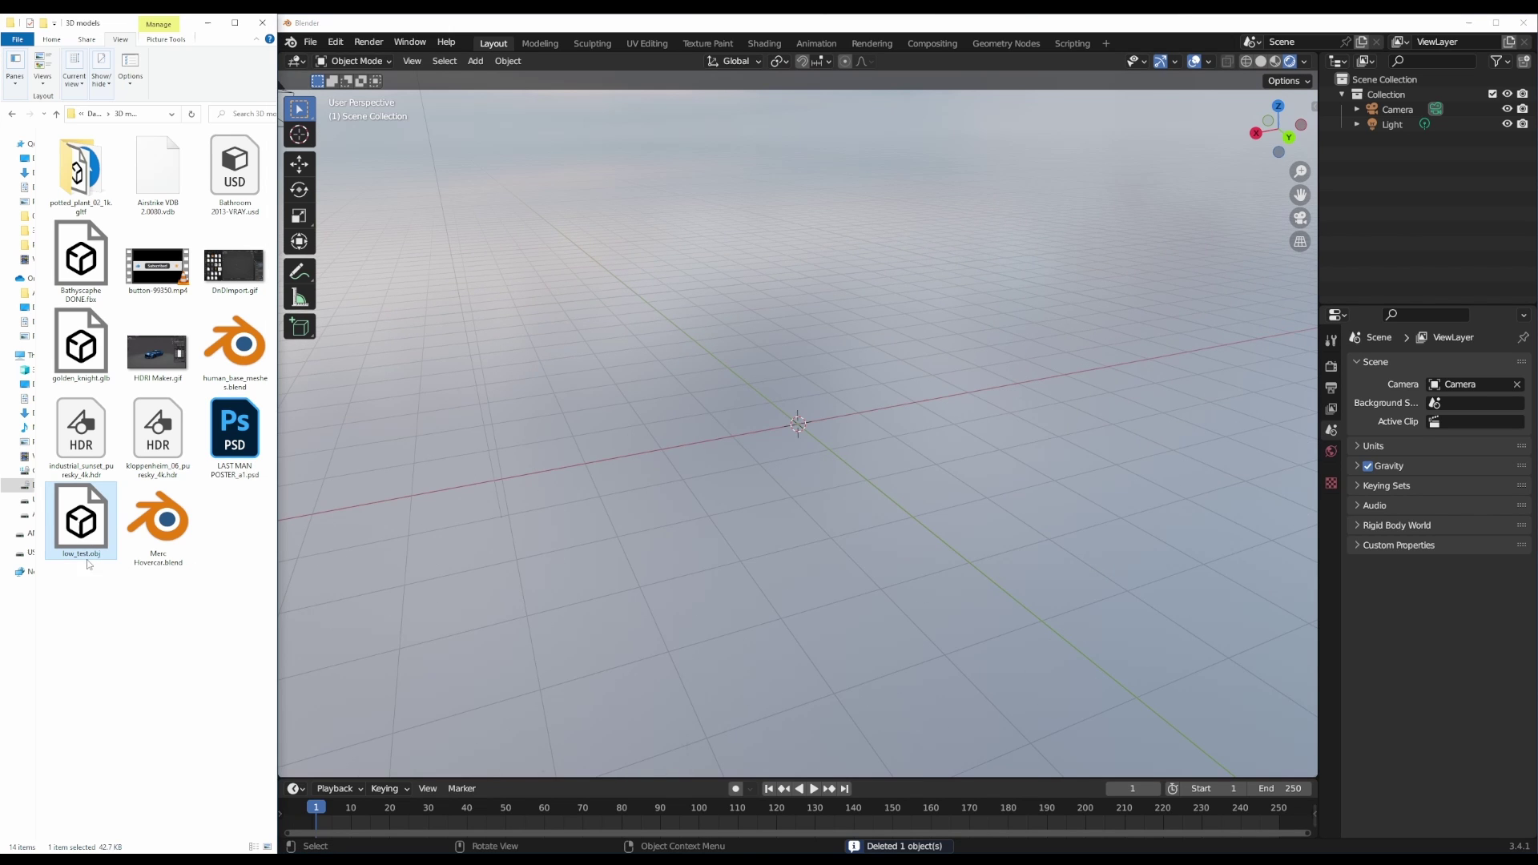
drag(134, 542, 815, 439)
scroll(815, 458, down, 5)
middle_drag(815, 458, 970, 466)
scroll(924, 437, up, 4)
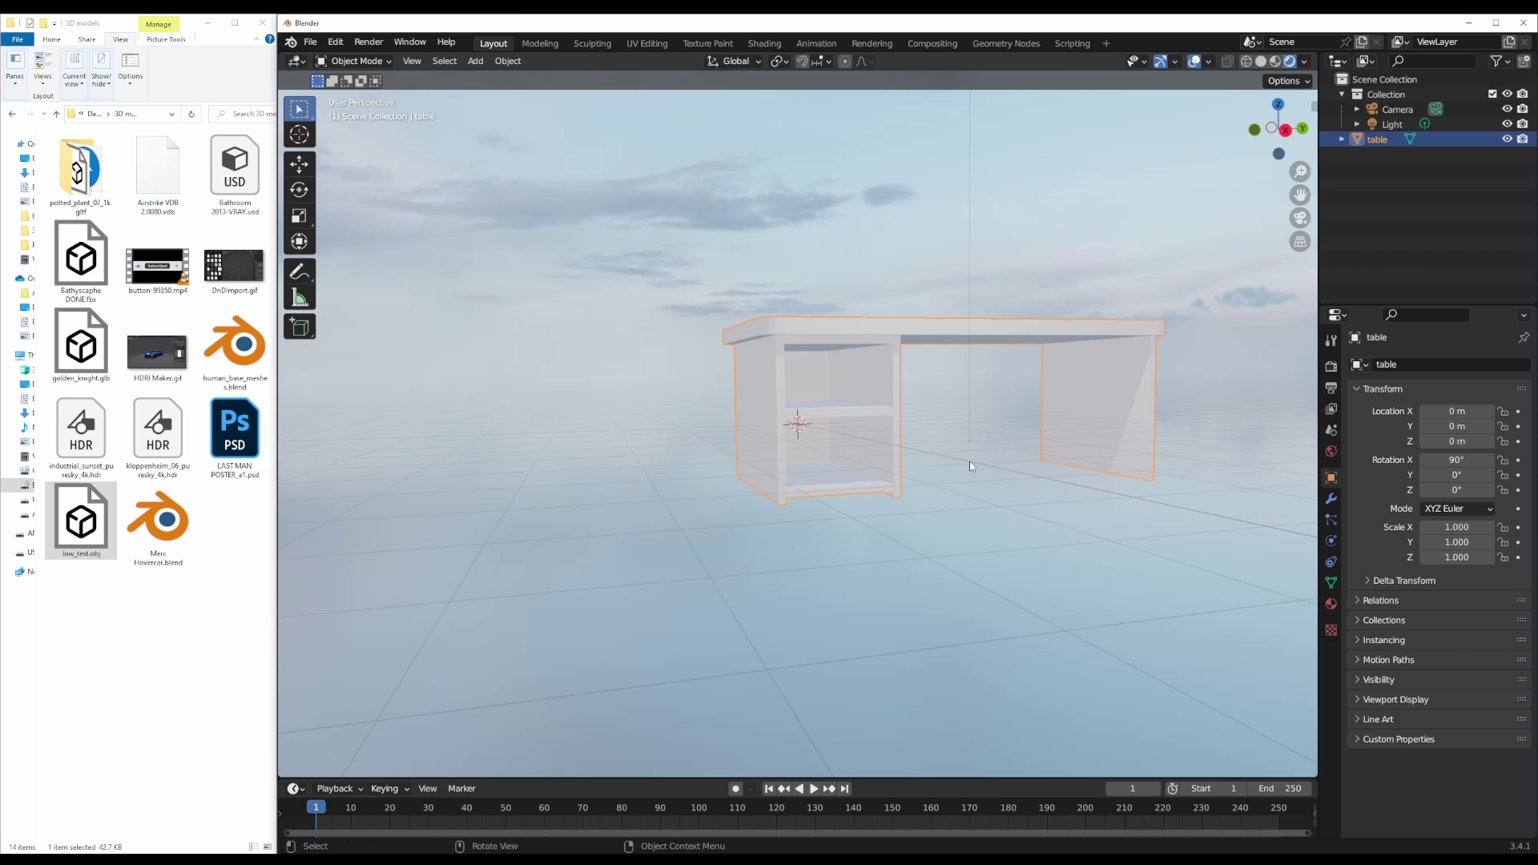
scroll(970, 467, down, 5)
middle_drag(961, 445, 974, 477)
scroll(847, 462, up, 5)
middle_drag(847, 461, 767, 482)
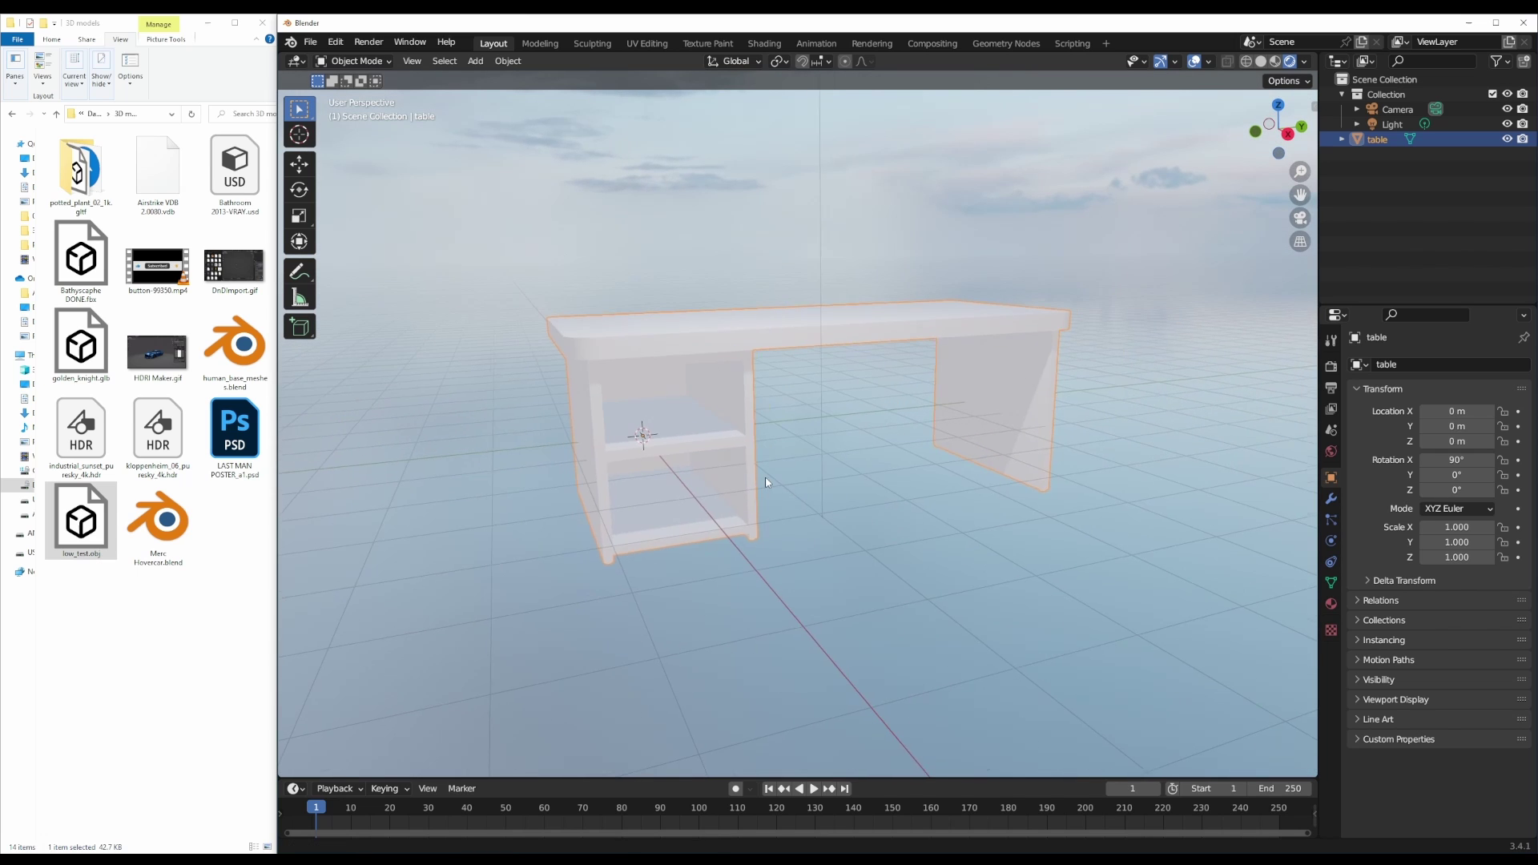
scroll(833, 480, down, 3)
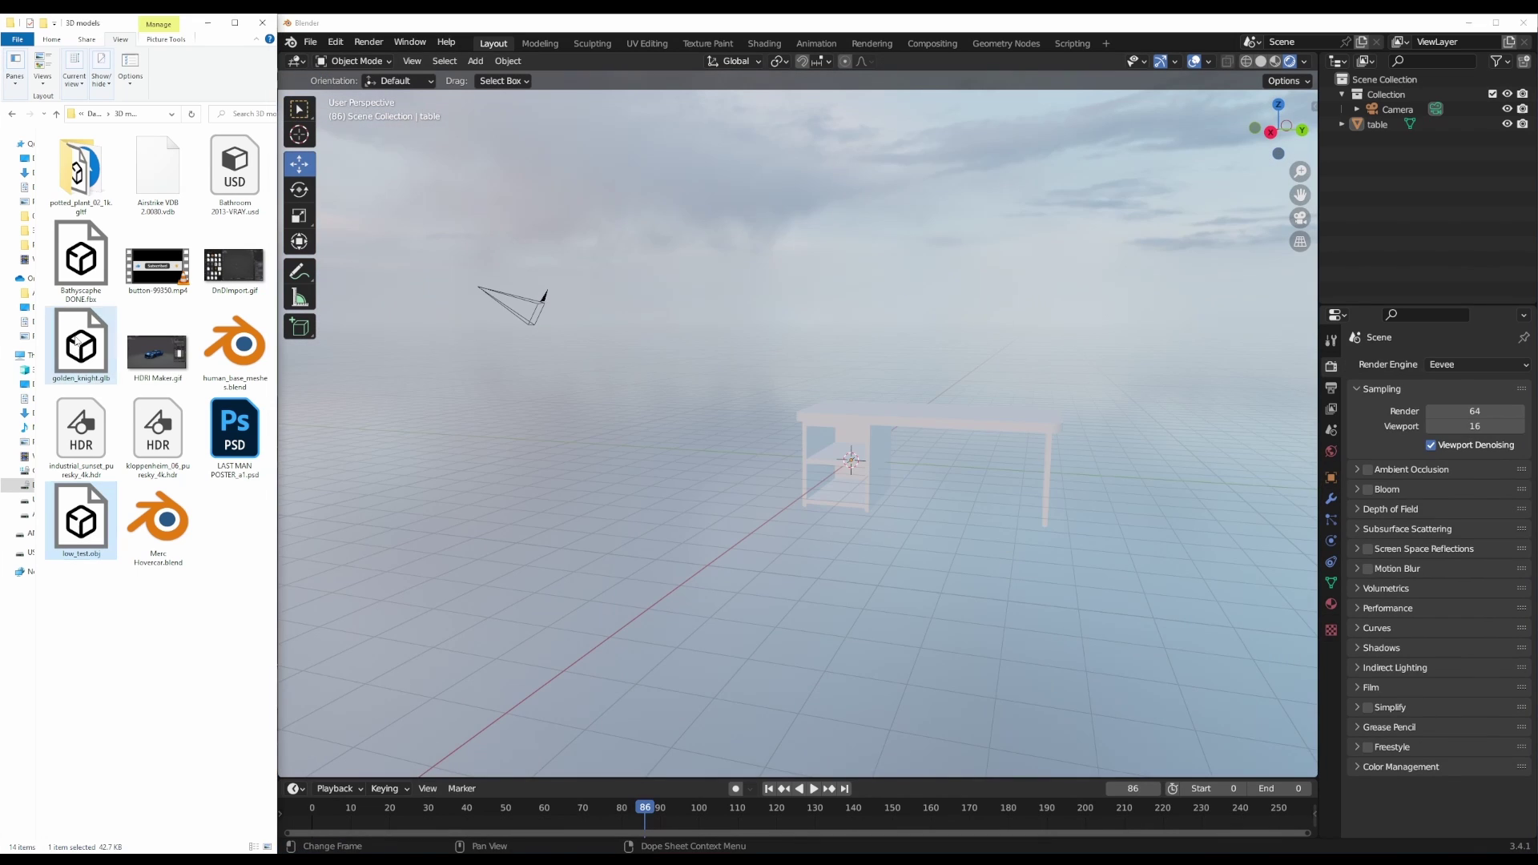
Add Bathyscaphe DONE.fbx to the selected files and drop all three into the scene
ctrl+click(81, 258)
drag(739, 592, 782, 571)
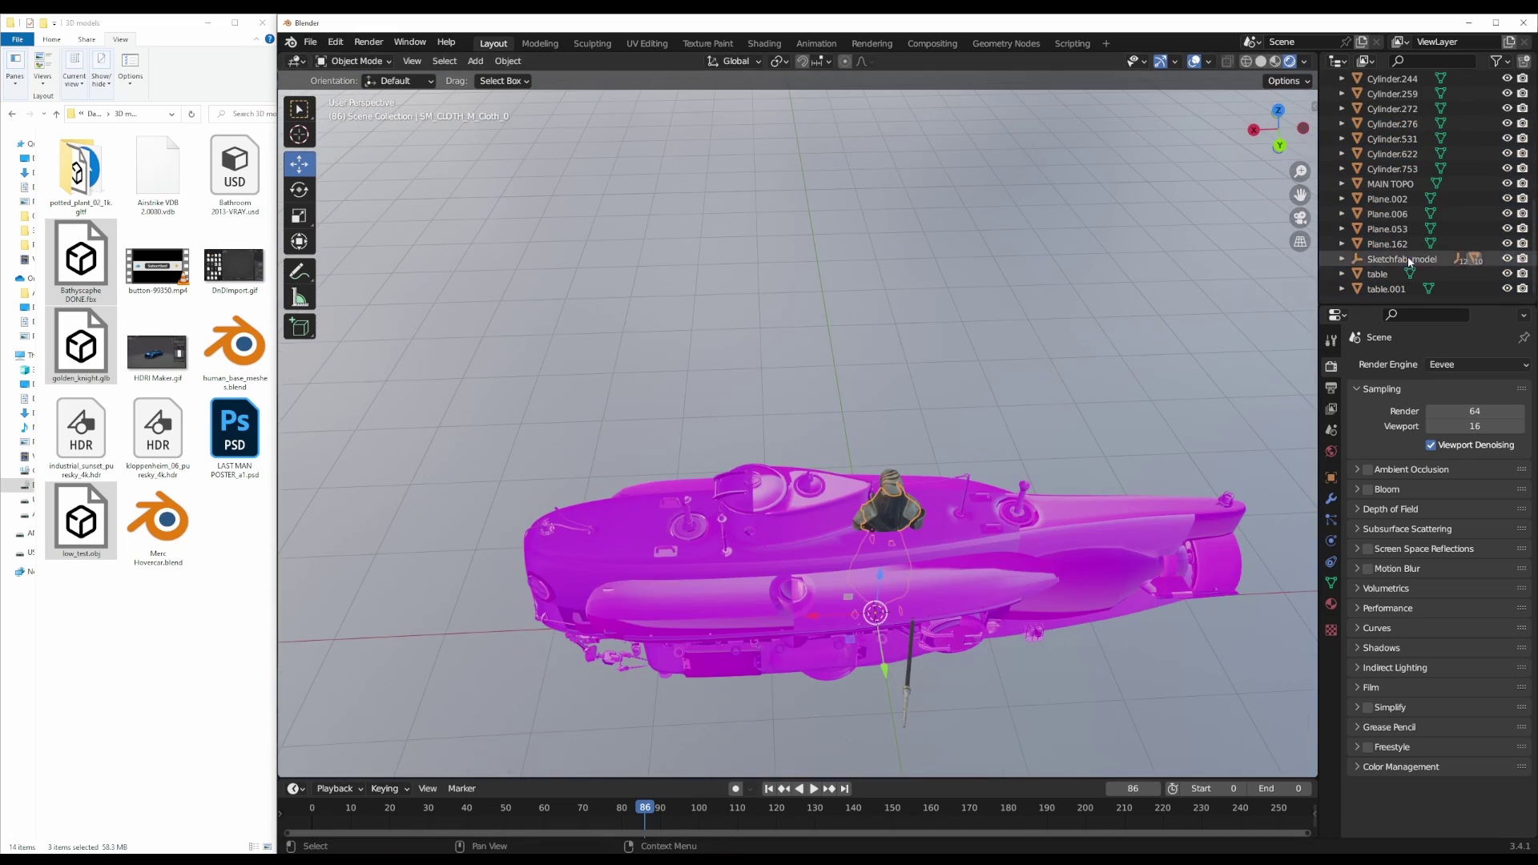
middle_drag(961, 521, 689, 561)
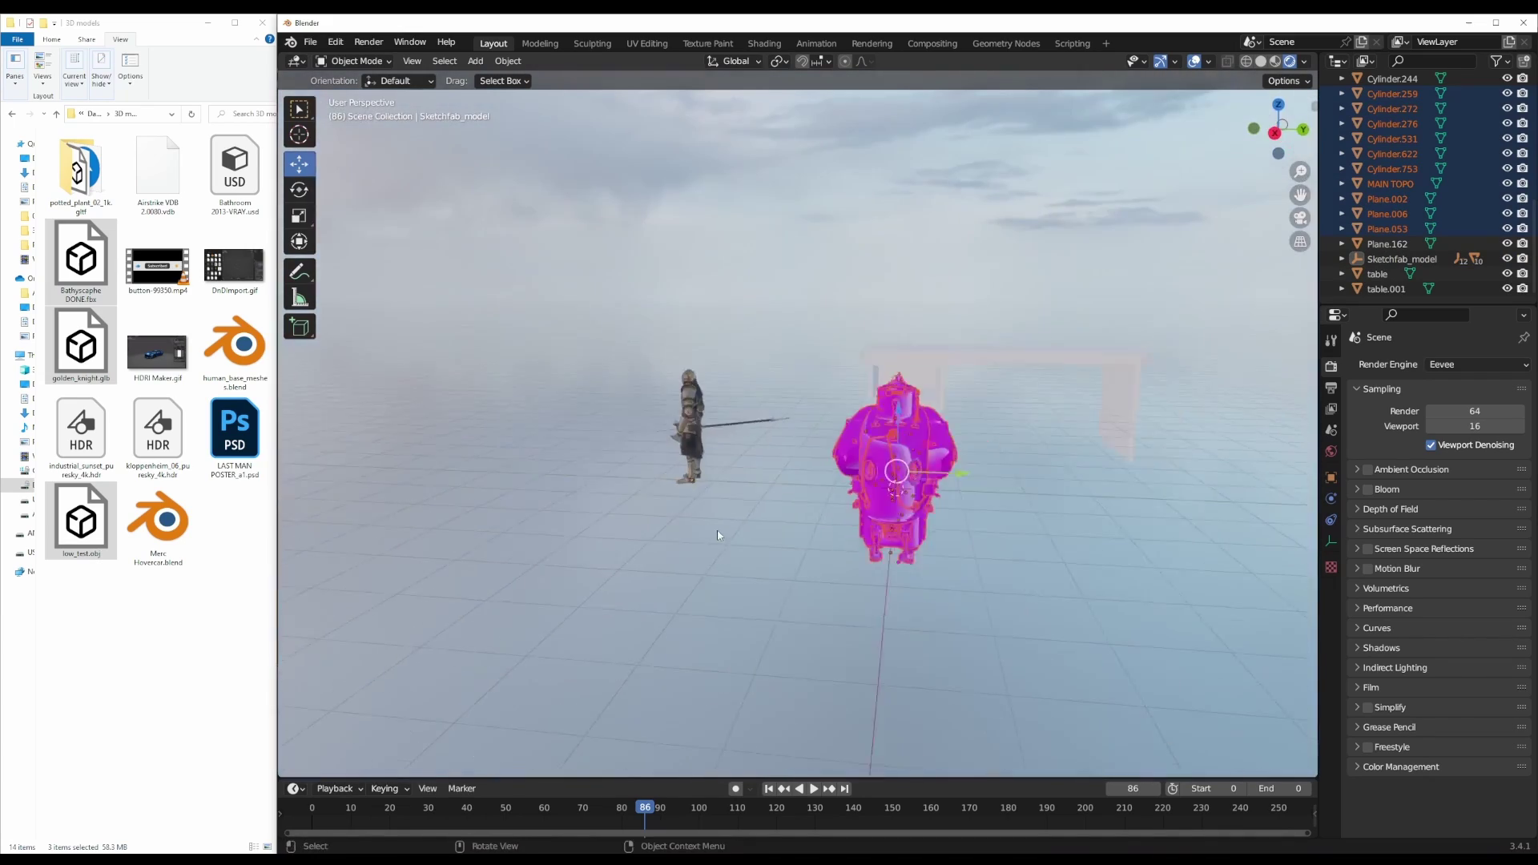
Drop Airstrike VDB 2.0080.vdb into the viewport and preview it in Rendered shading
click(171, 200)
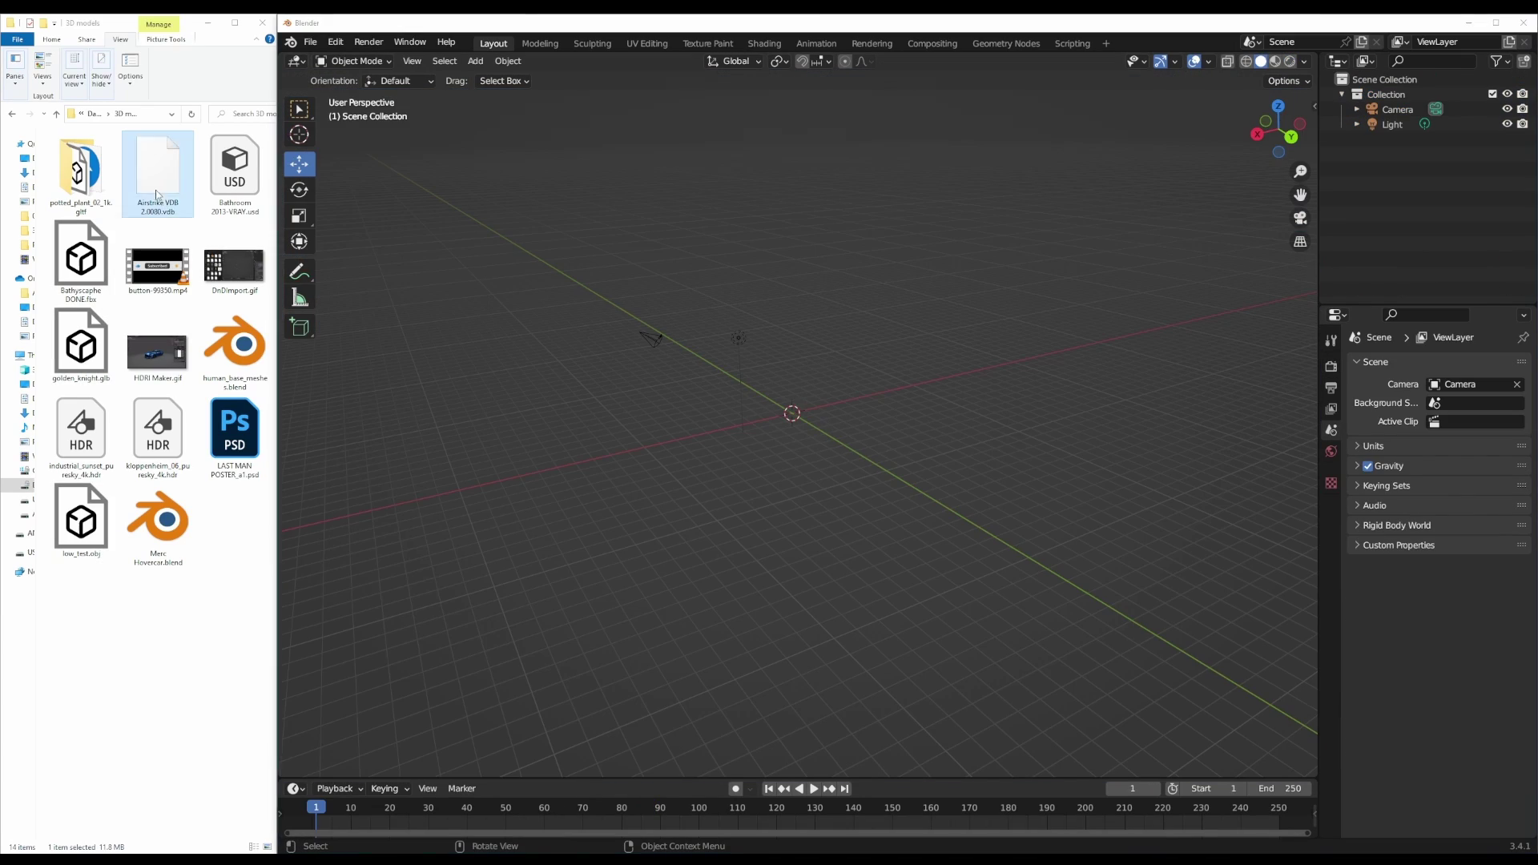
drag(921, 398, 921, 399)
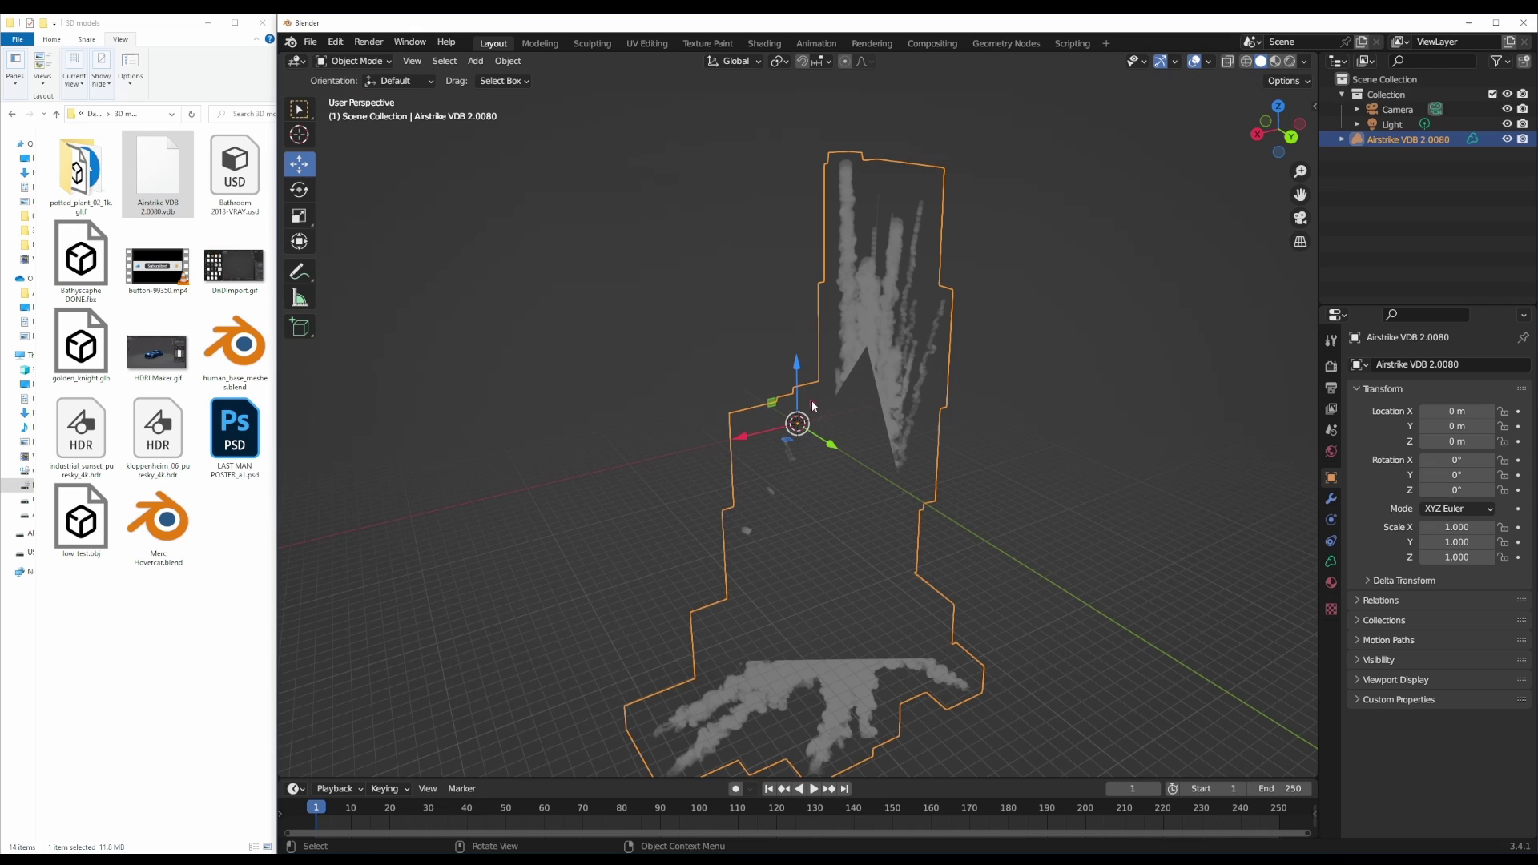
click(1289, 63)
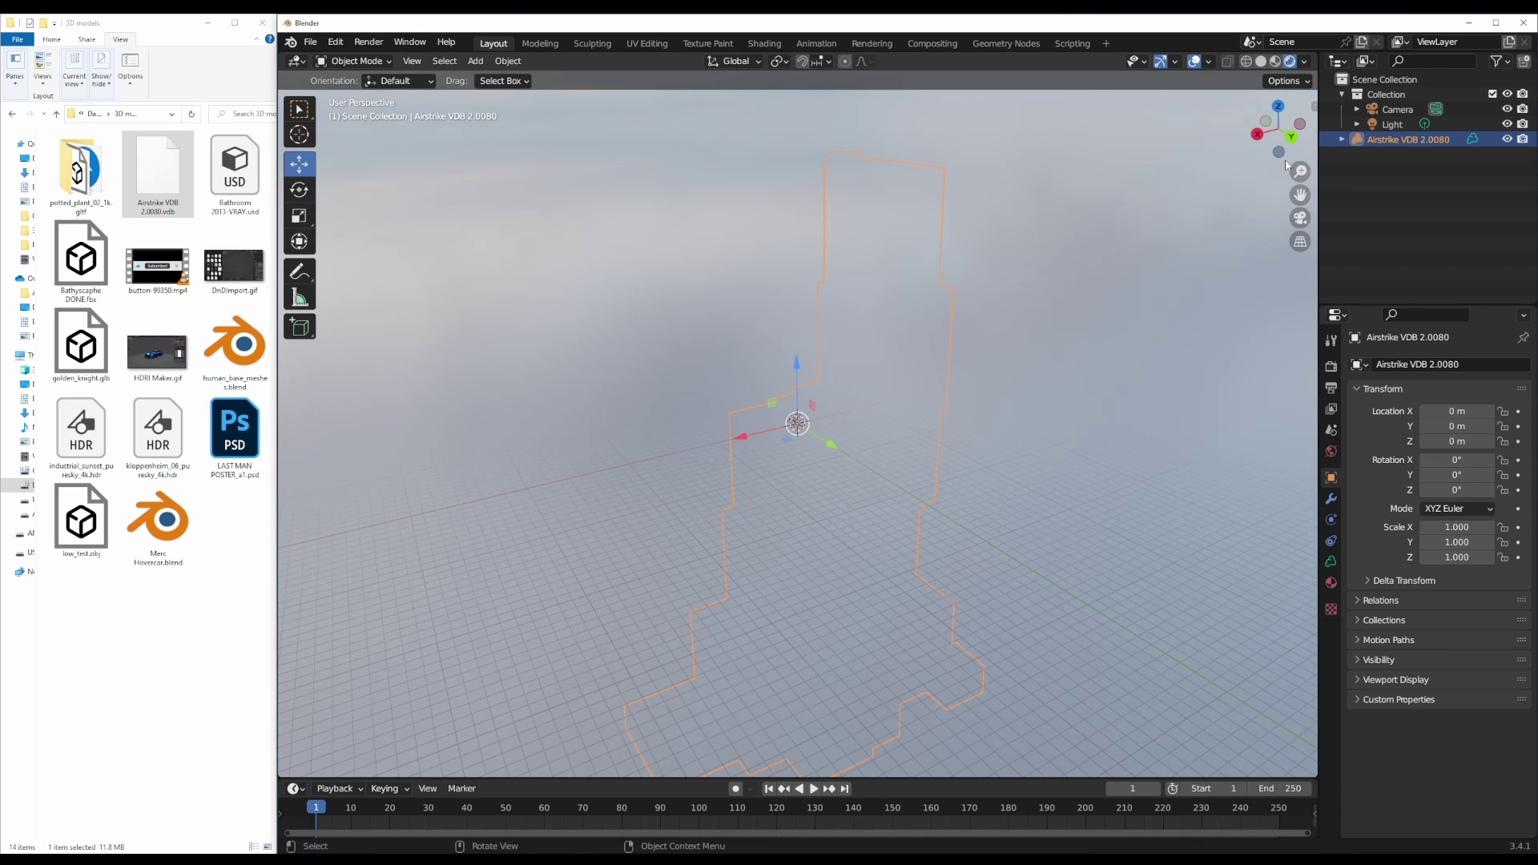
mouse_move(769, 448)
middle_down()
mouse_move(1031, 444)
mouse_move(1065, 402)
mouse_move(774, 440)
middle_up()
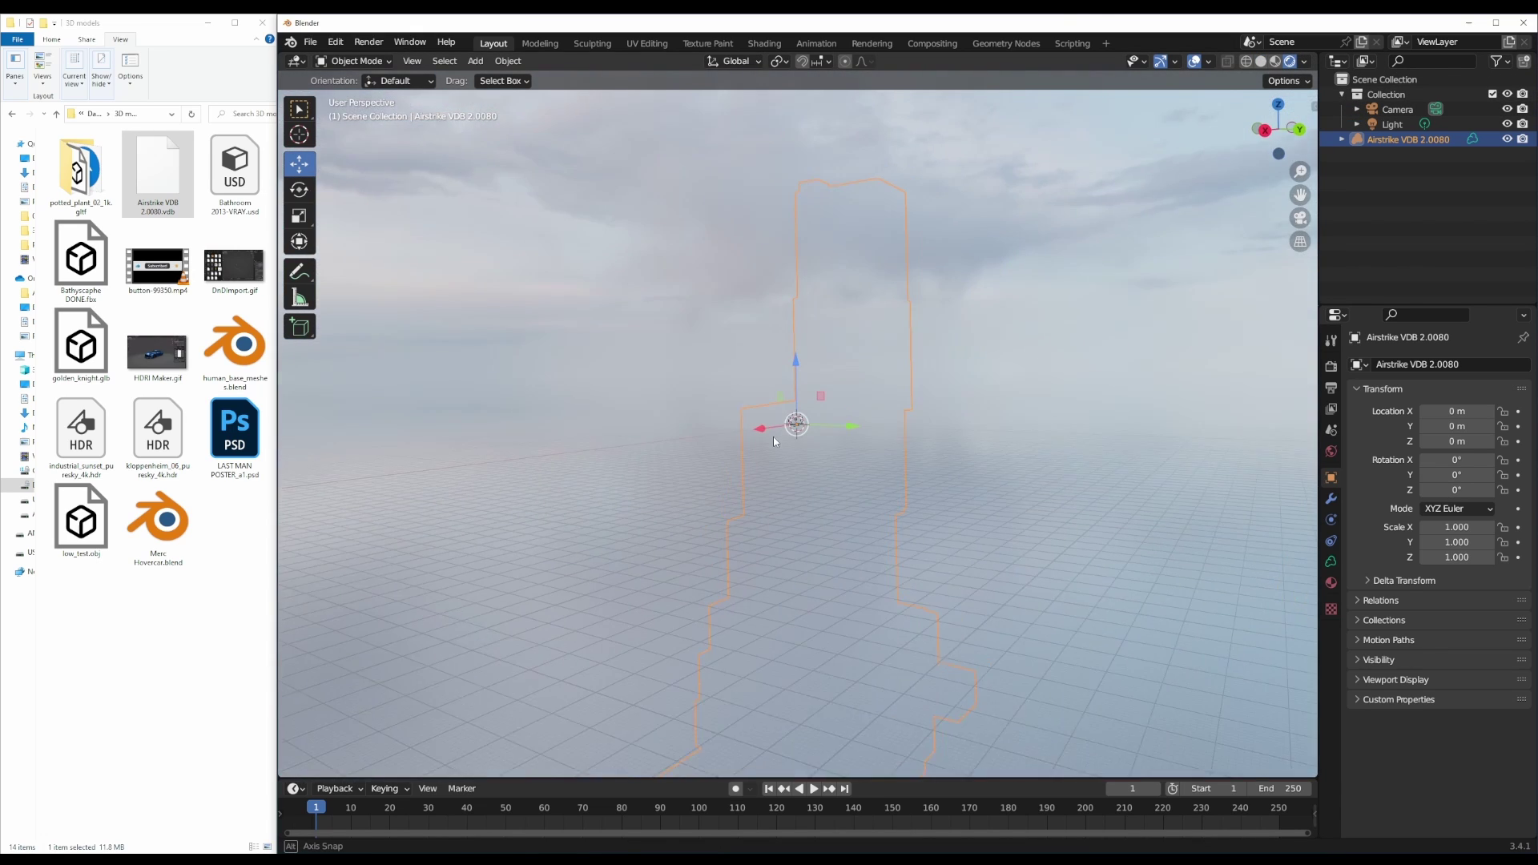
click(1260, 61)
mouse_move(848, 382)
middle_down()
mouse_move(865, 408)
mouse_move(849, 431)
middle_up()
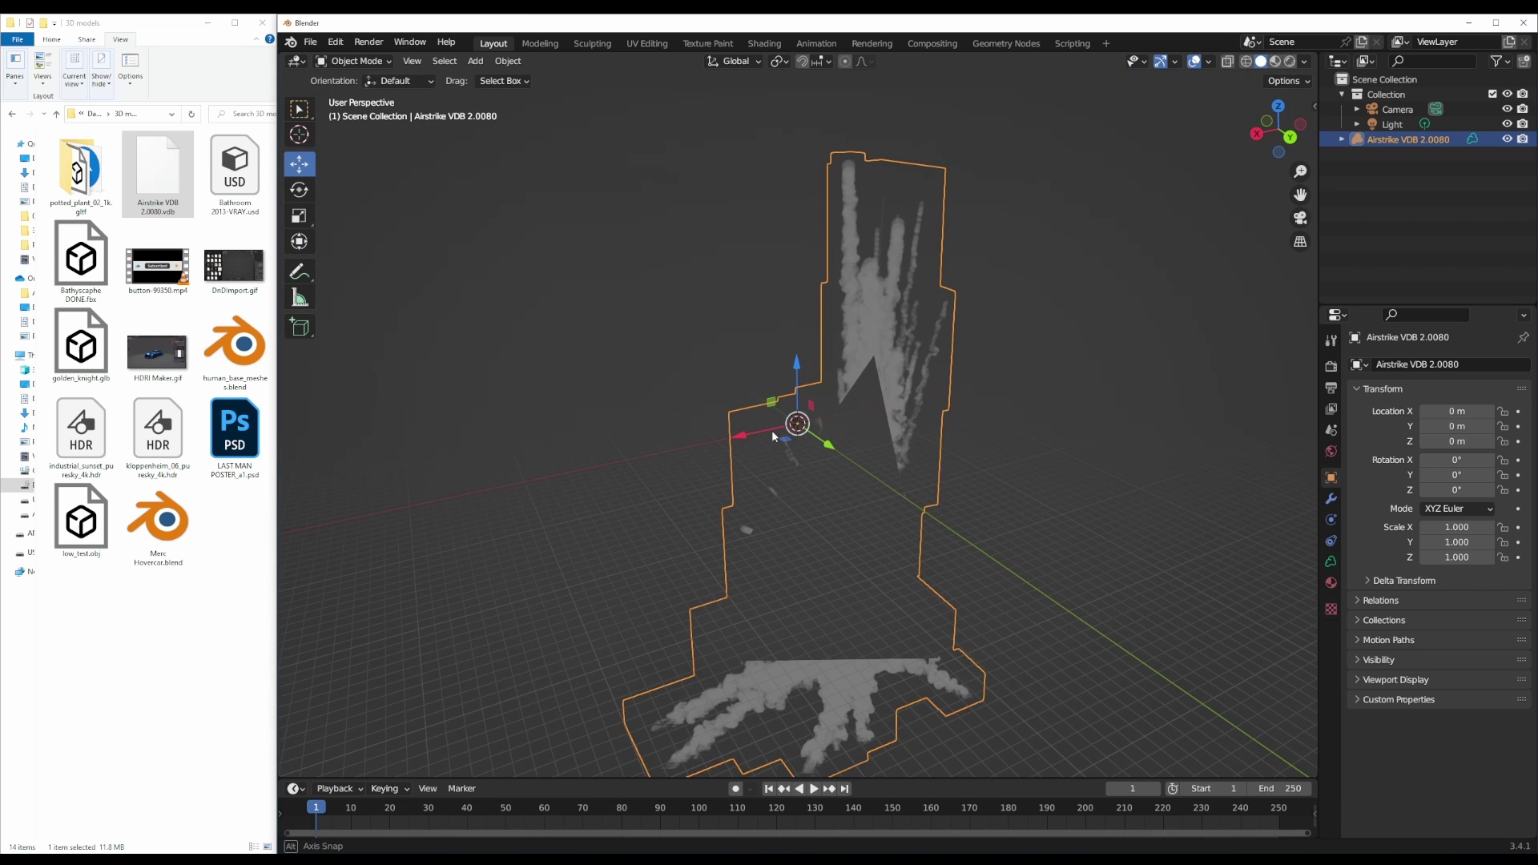
Slide the smoke volume along Y, raise it 9.8226 m in Z, and view it rendered
drag(829, 445, 798, 426)
middle_drag(1187, 565, 1237, 567)
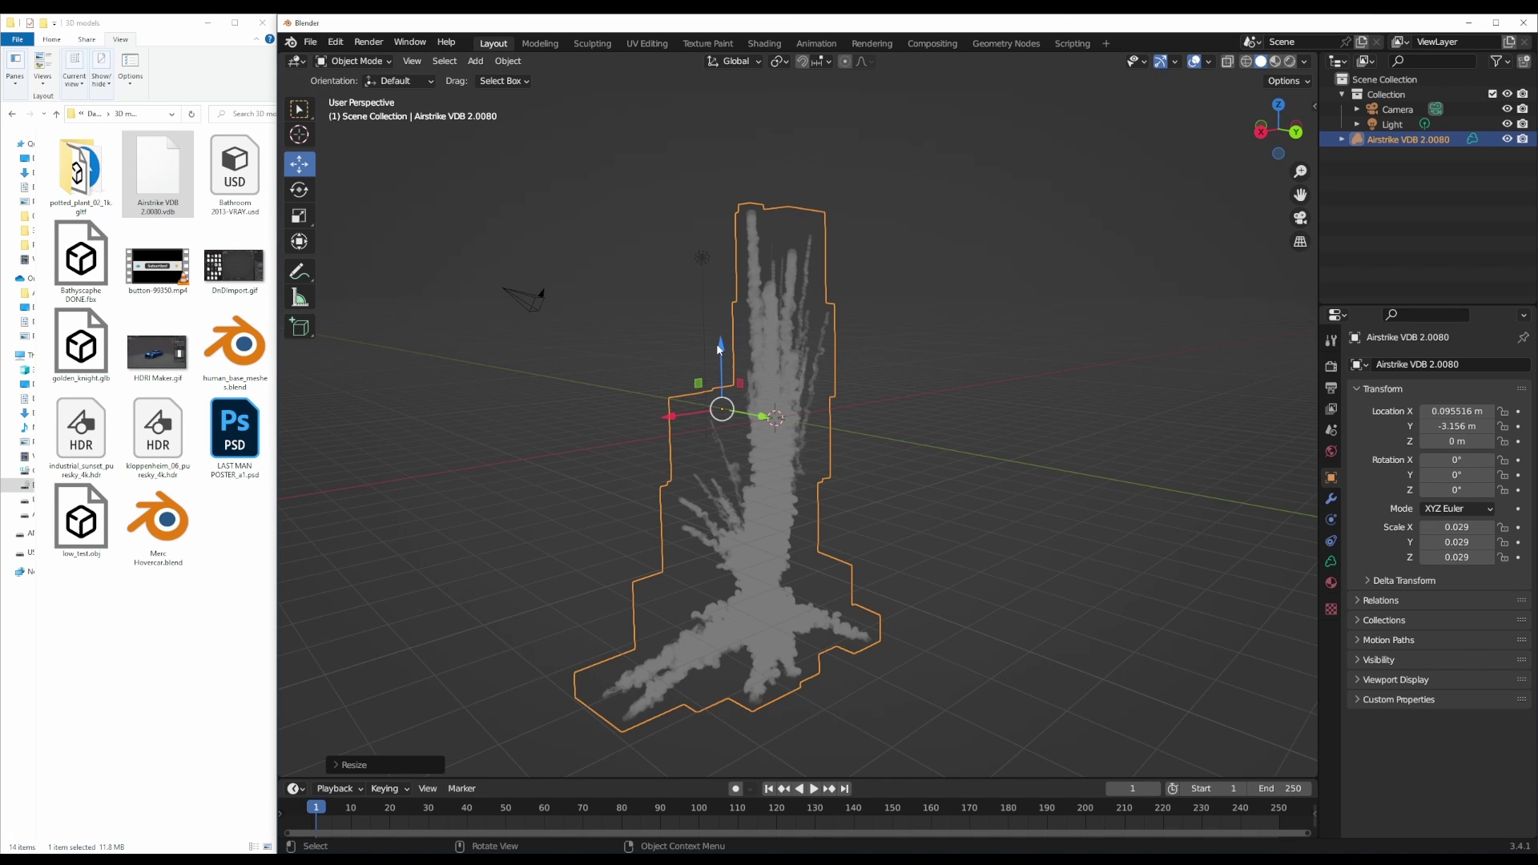
drag(716, 343, 721, 156)
scroll(955, 320, down, 5)
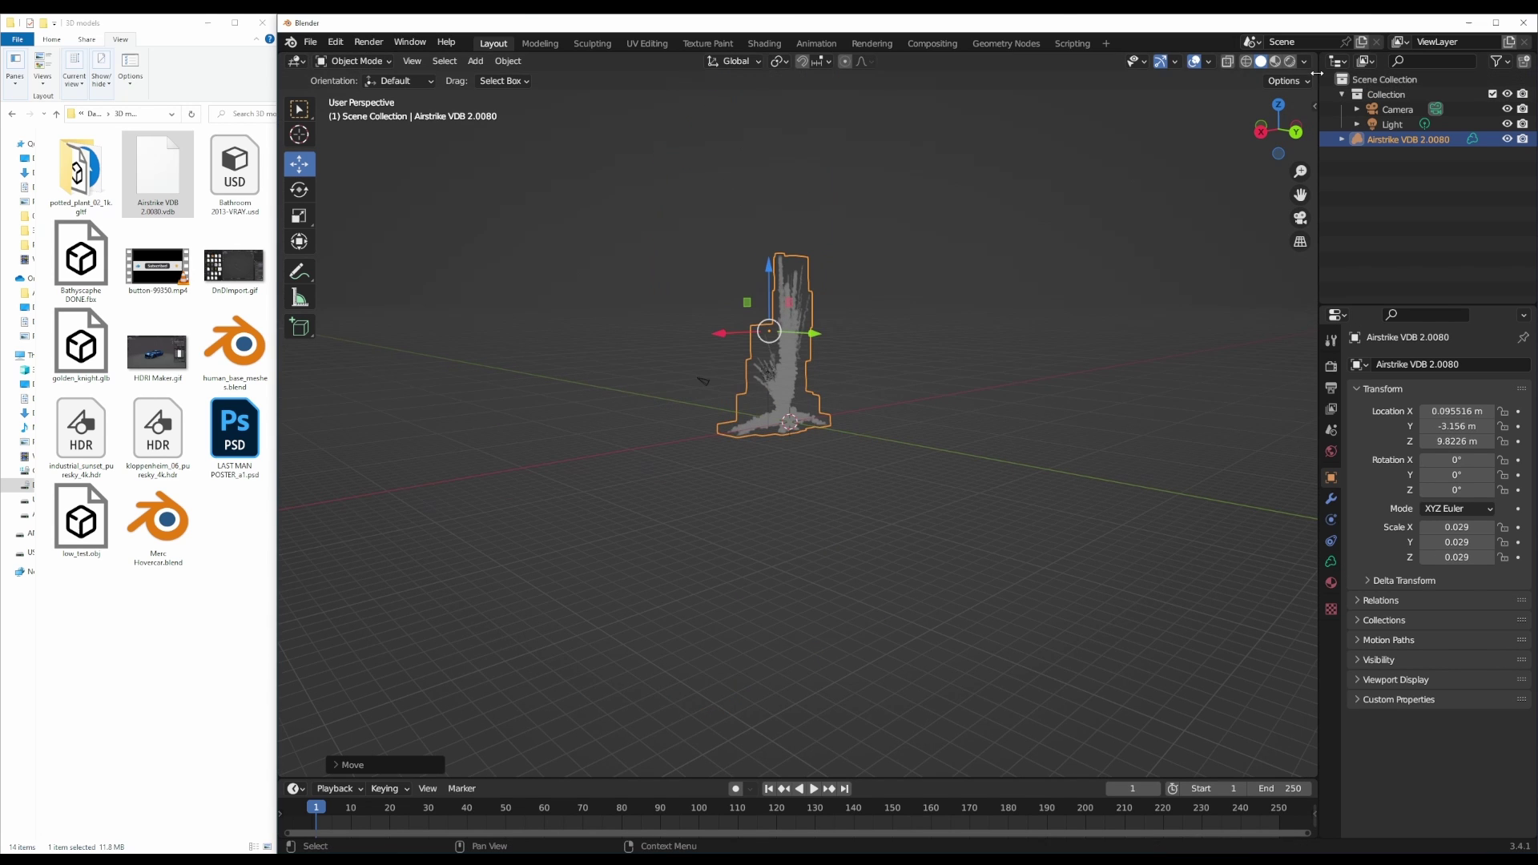
click(1289, 61)
scroll(729, 353, up, 4)
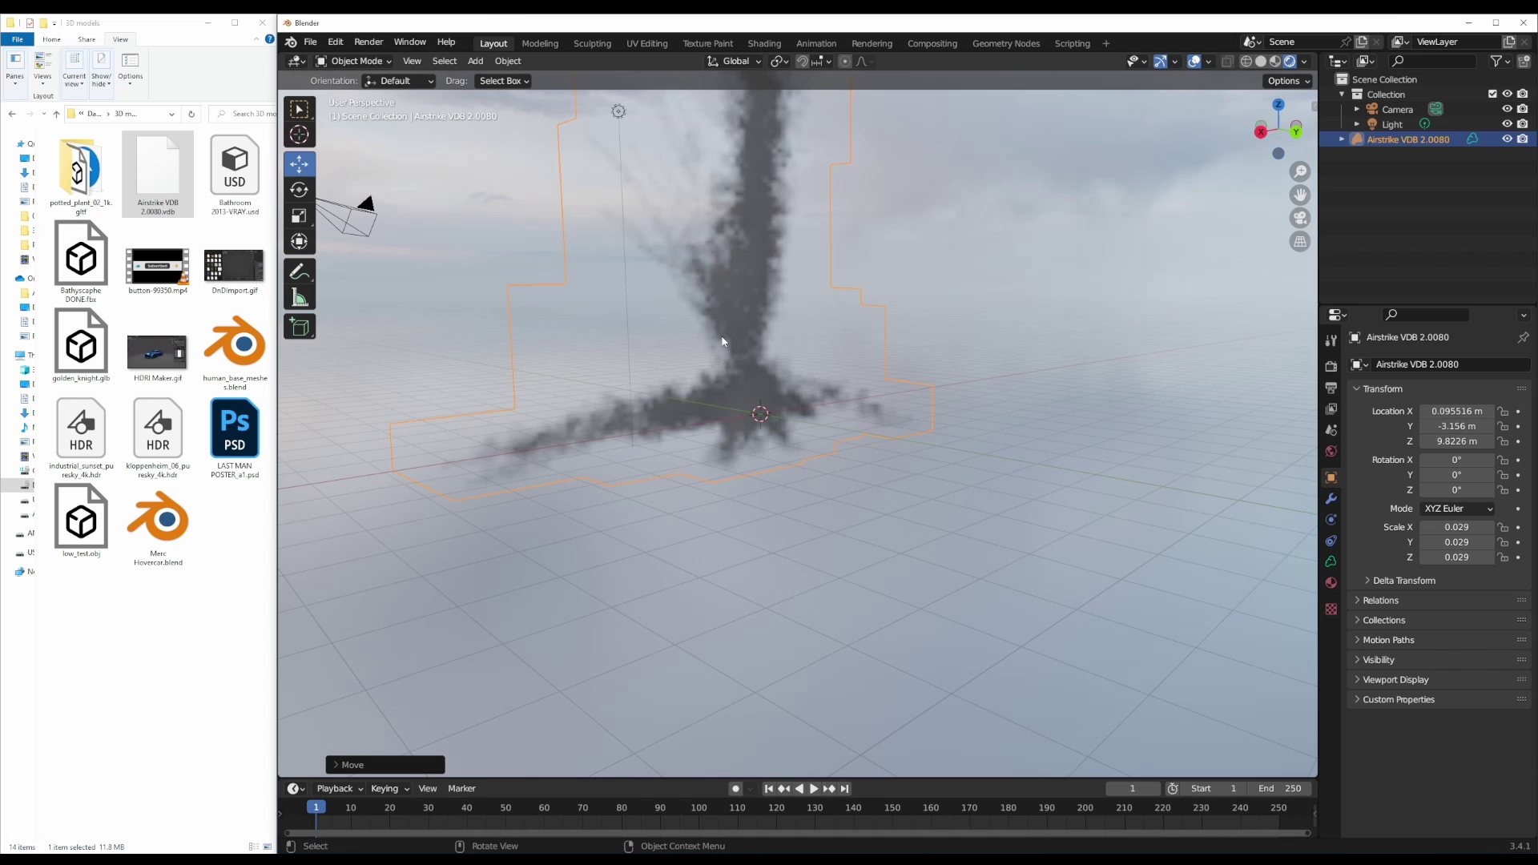
middle_drag(775, 415, 838, 557)
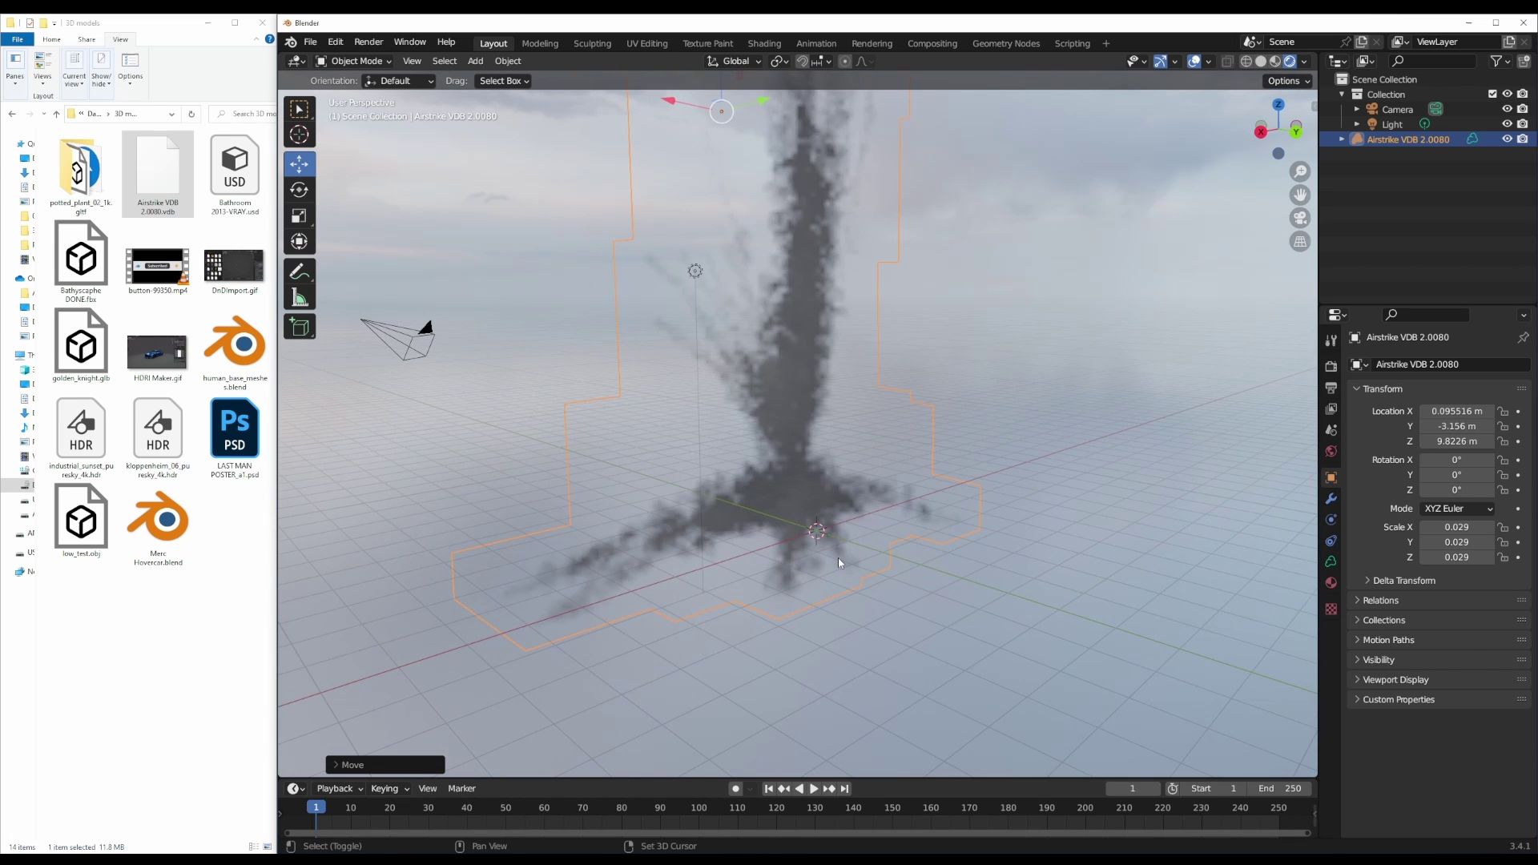
Switch the render engine to Cycles
click(1331, 366)
click(1449, 364)
click(1443, 414)
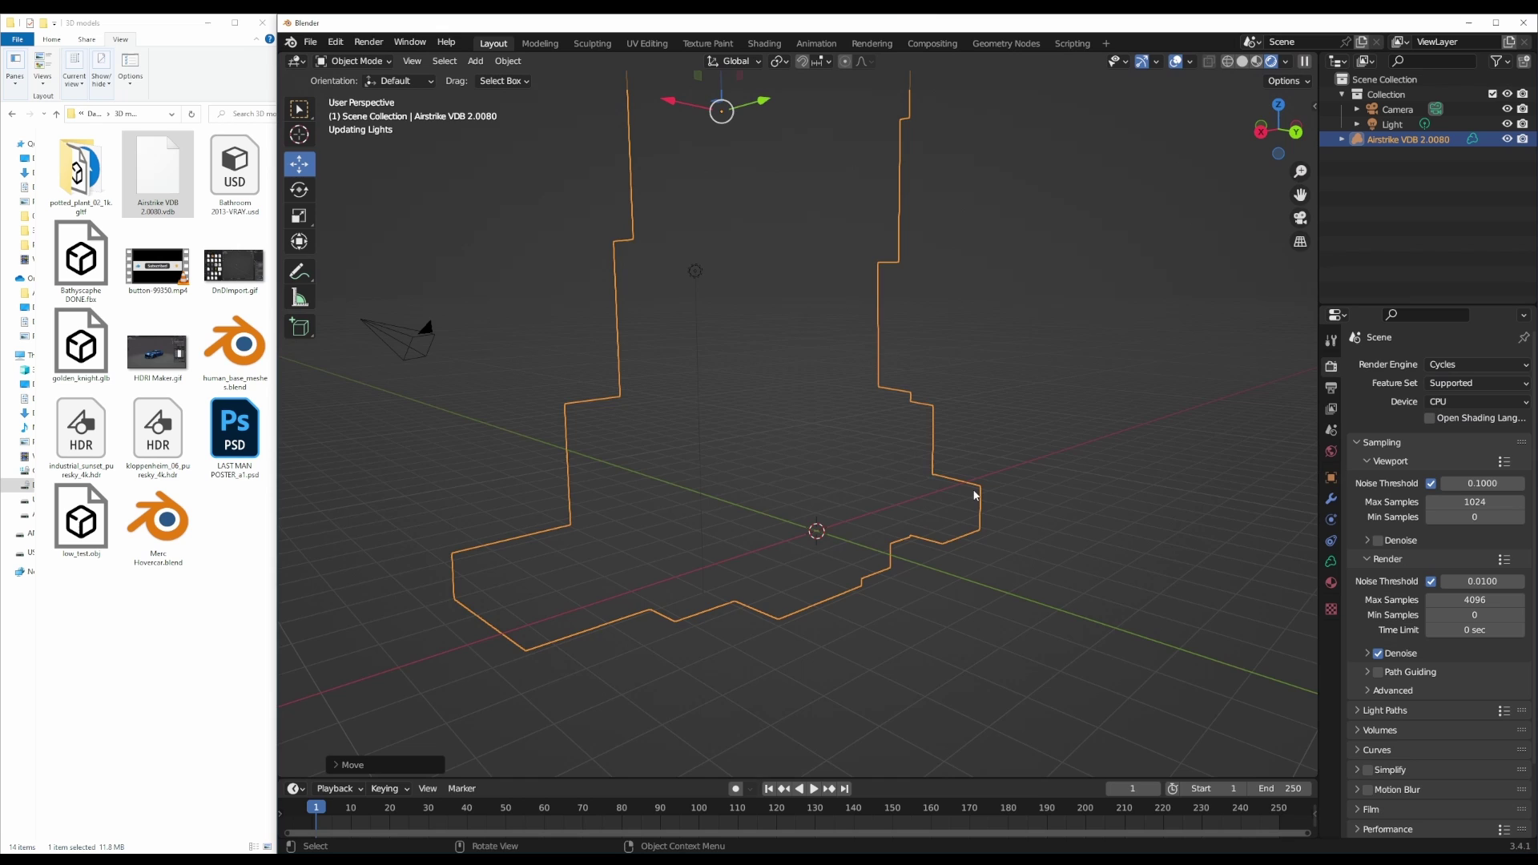
scroll(973, 491, up, 4)
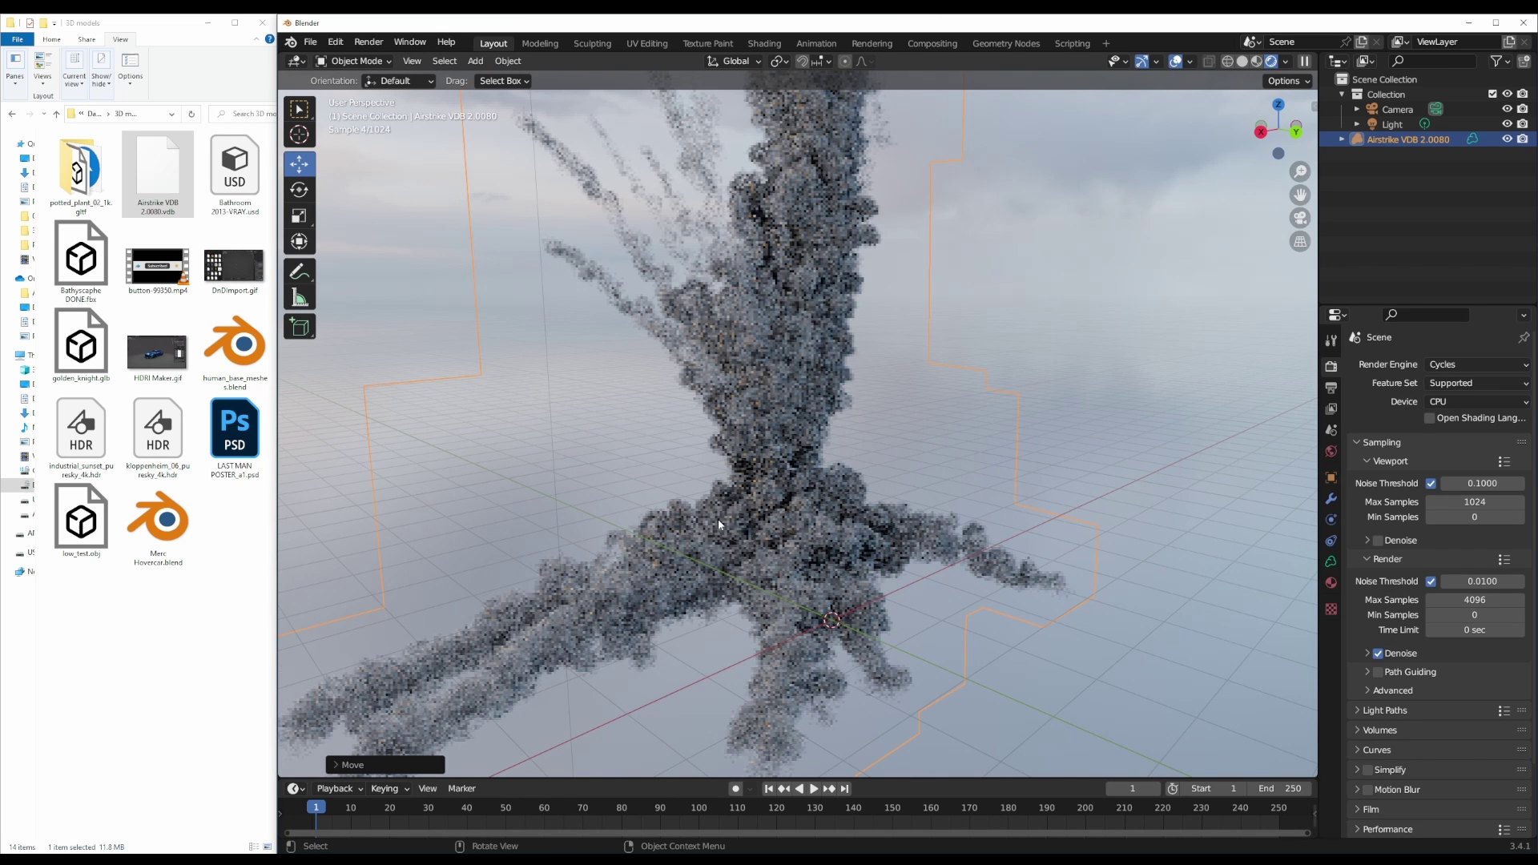
Compare the volume's flames and density grids in the Volume Data properties
click(1331, 563)
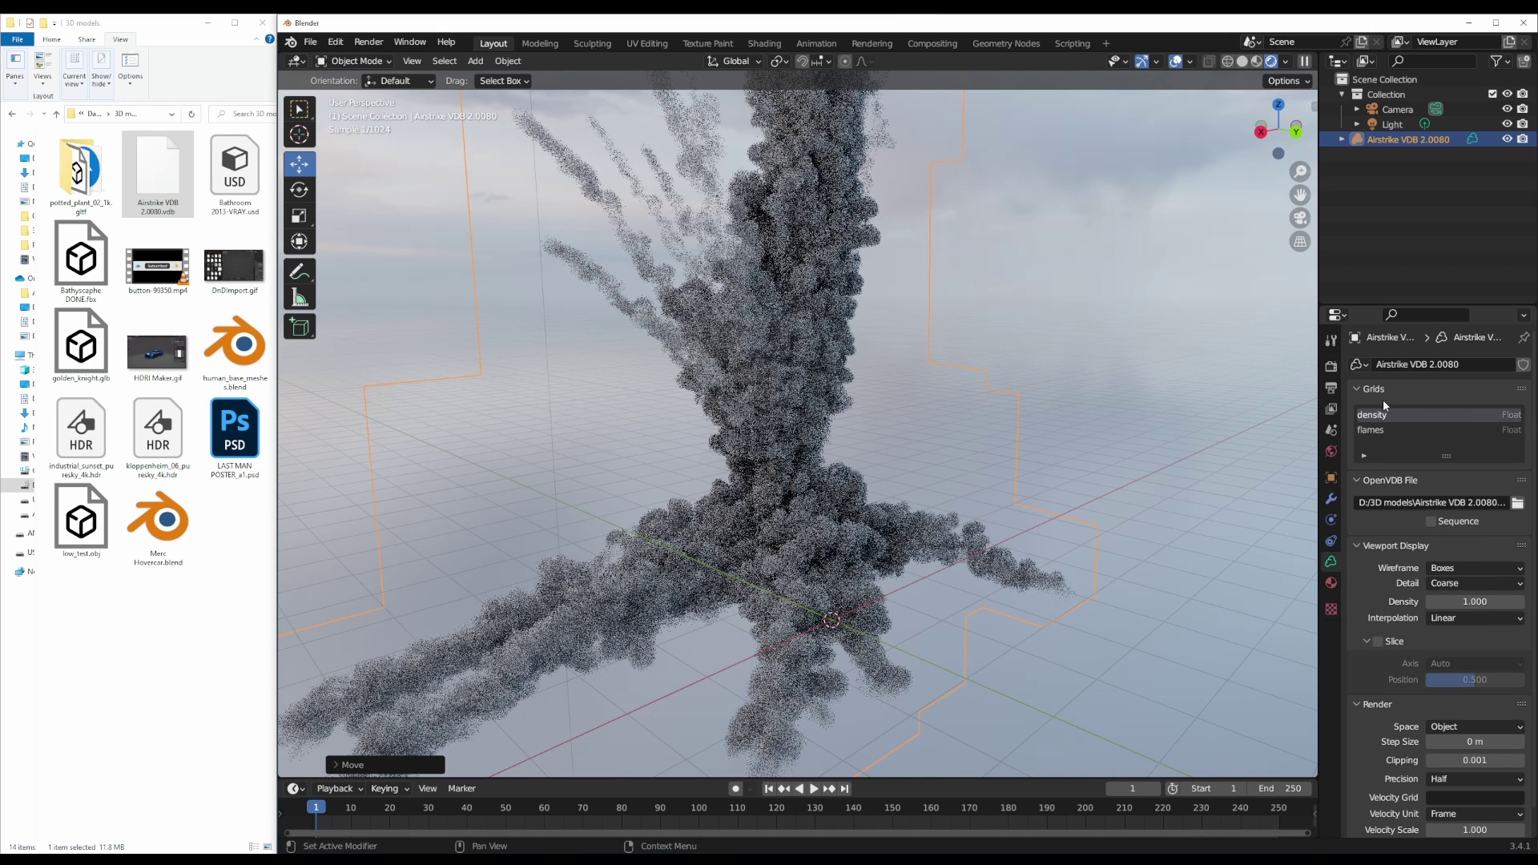
click(1387, 437)
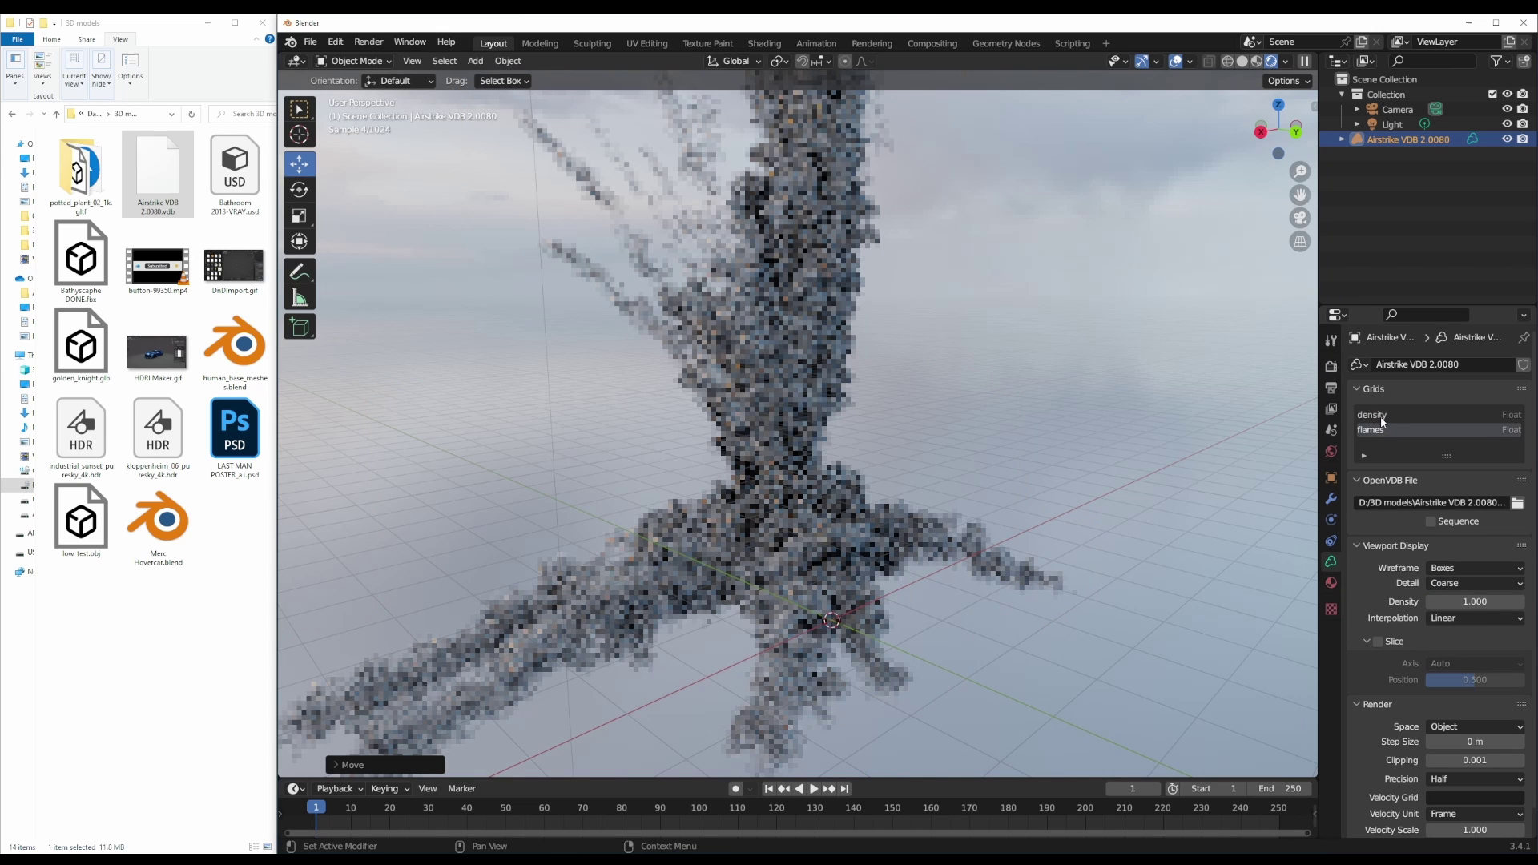
click(1384, 417)
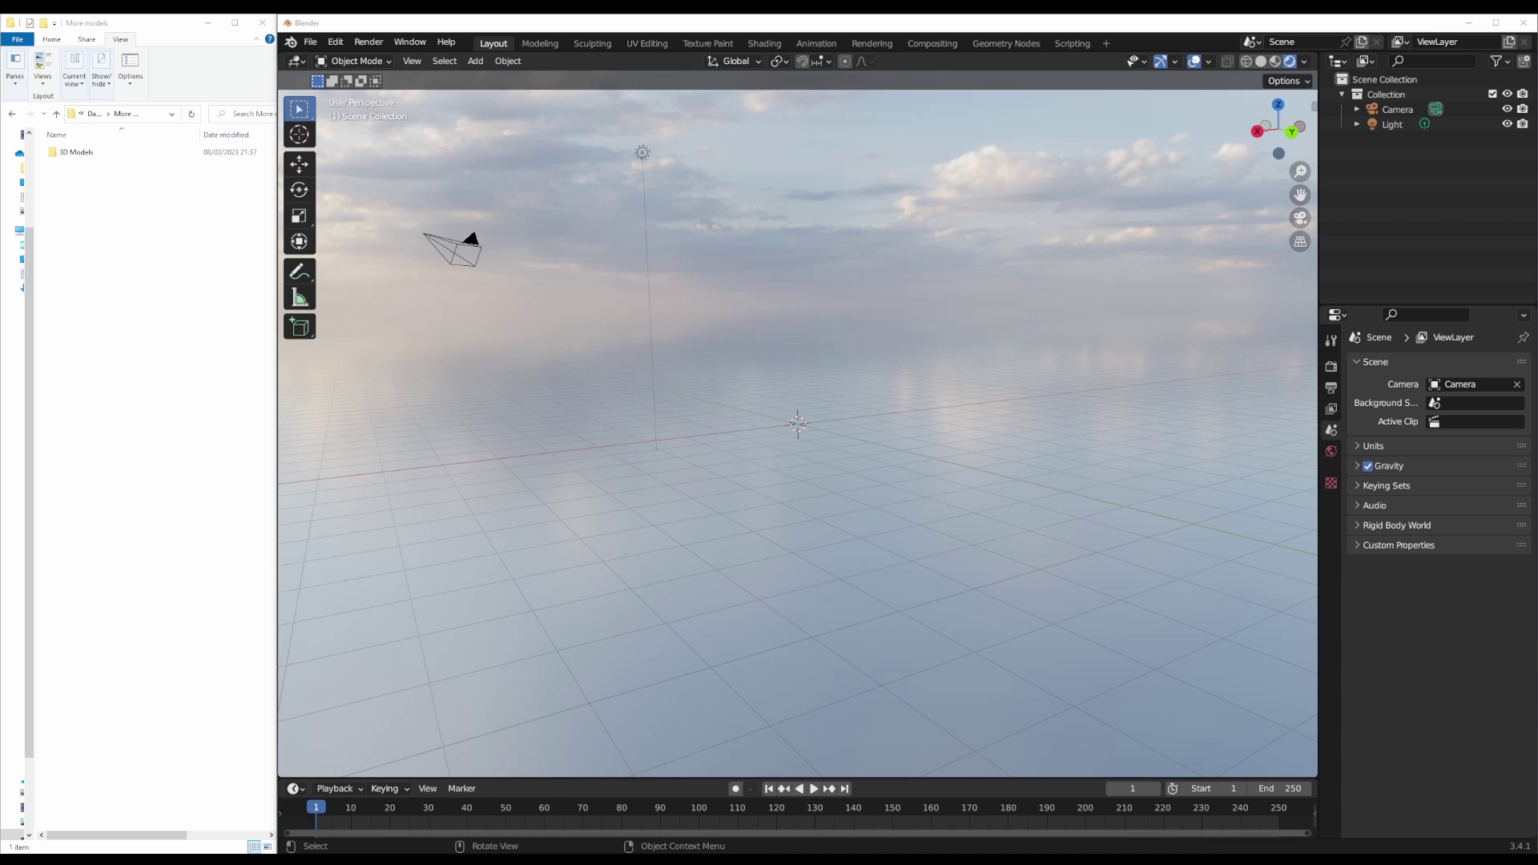
Show the 3D Models folder as an extra-large icon in File Explorer, back in More models
click(163, 421)
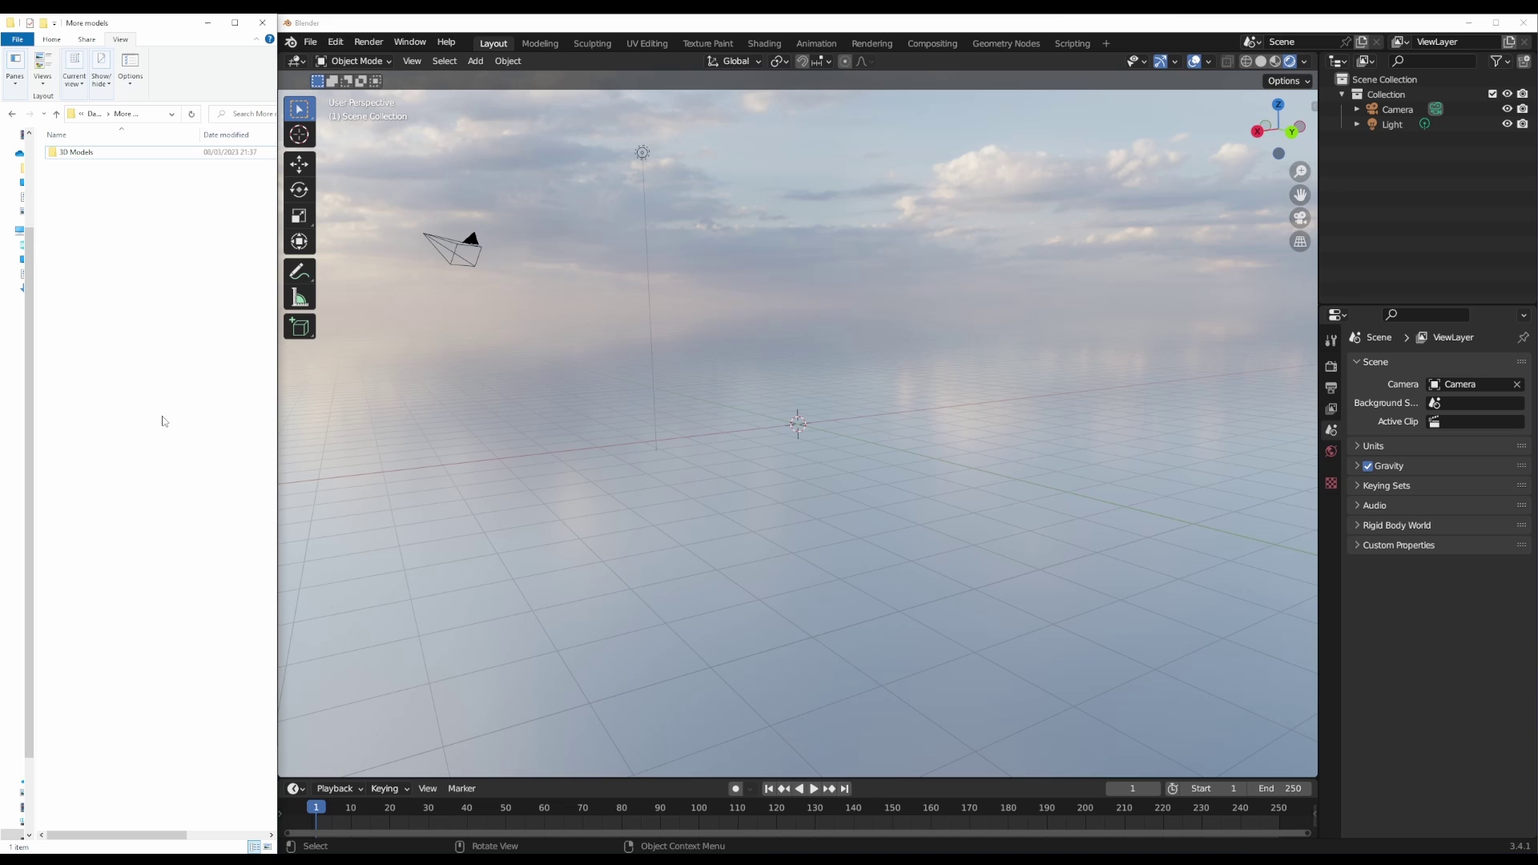
click(71, 157)
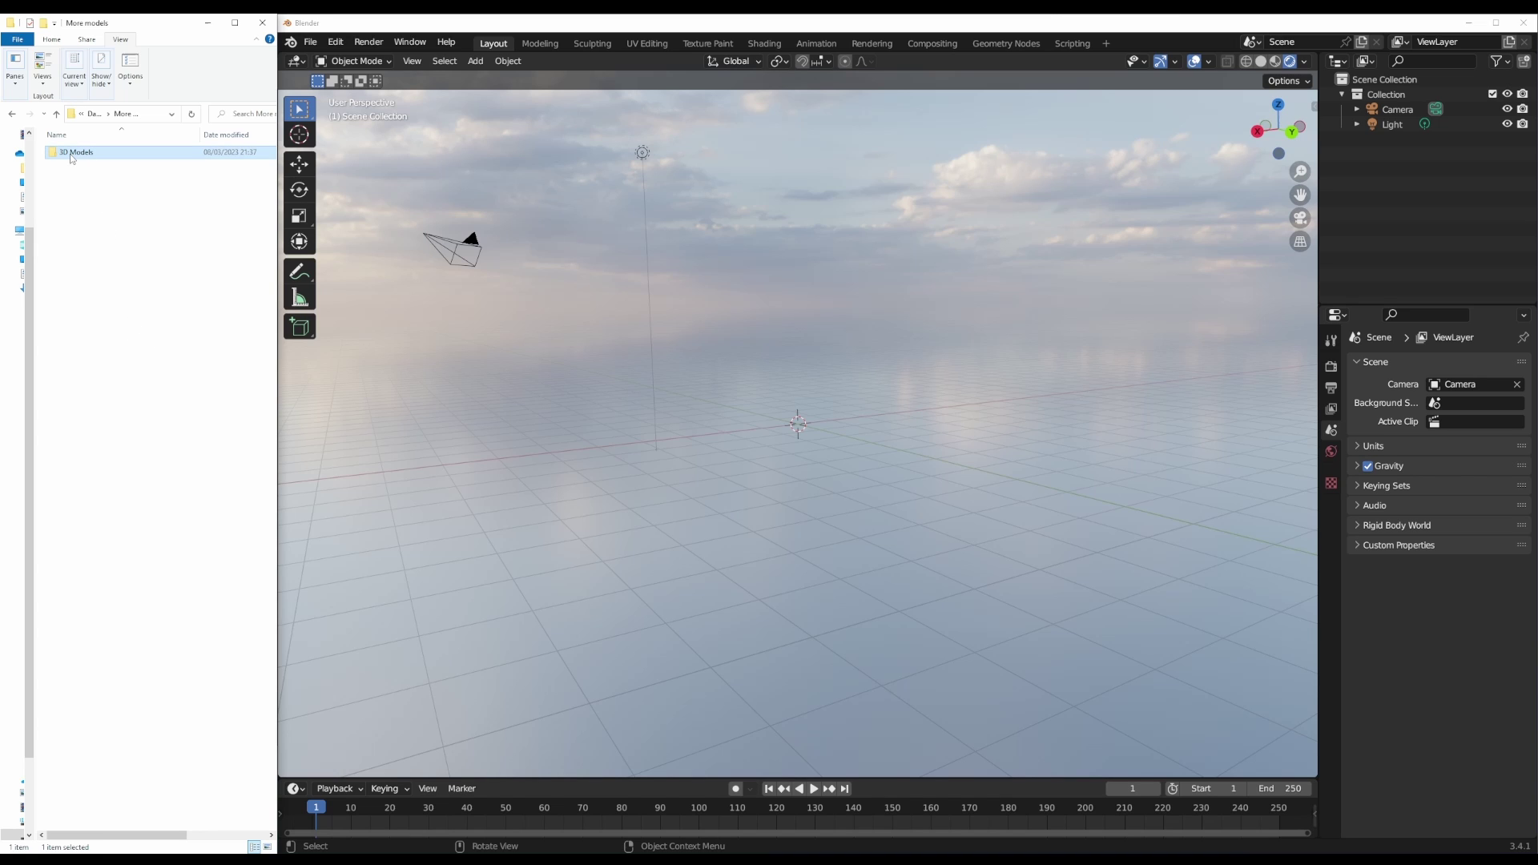
ctrl+scroll(165, 257, up, 6)
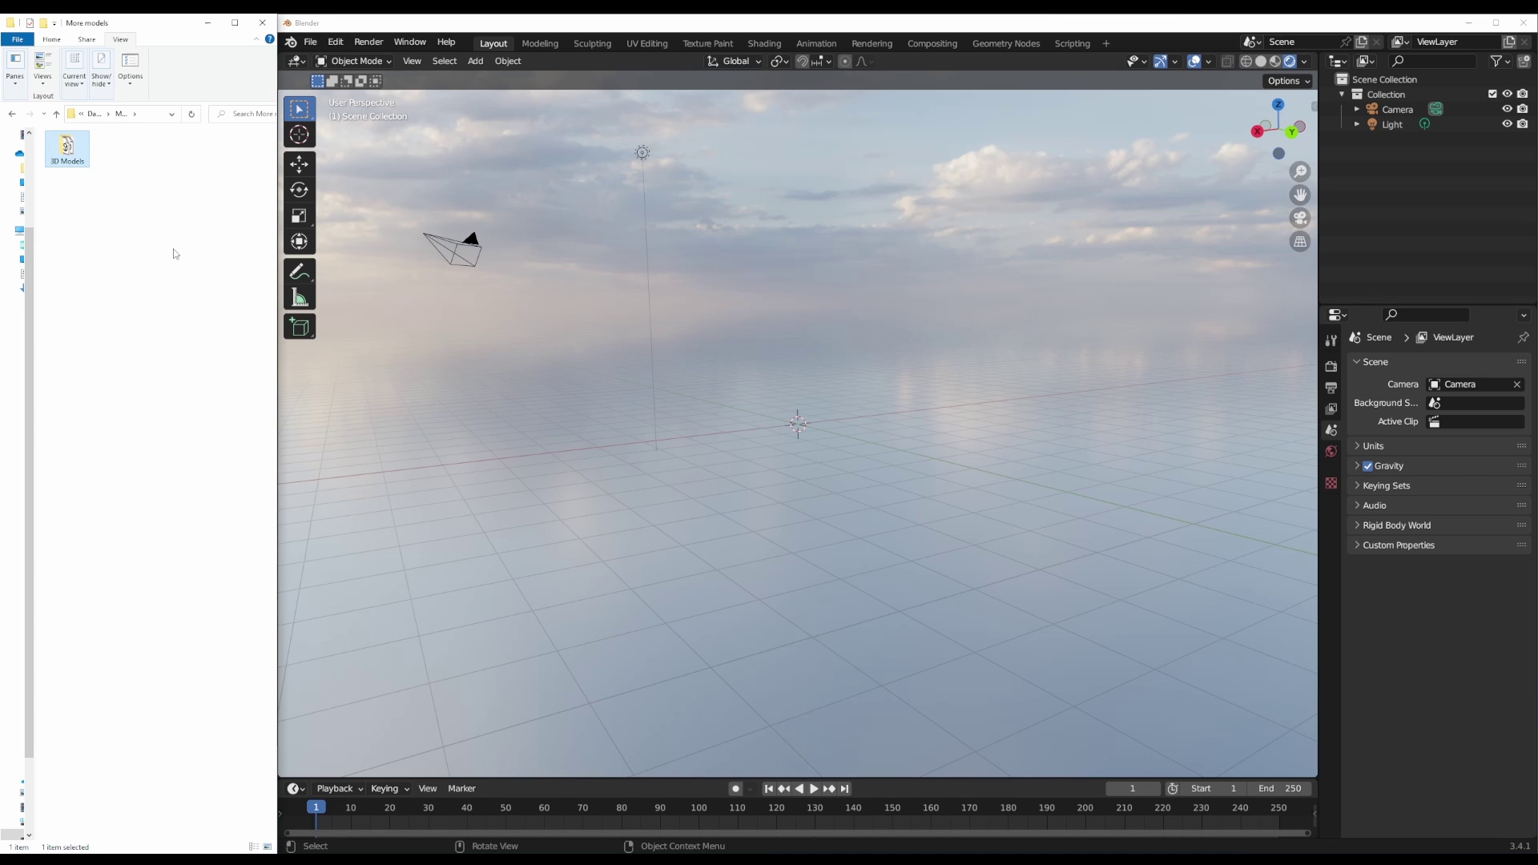
double_click(176, 242)
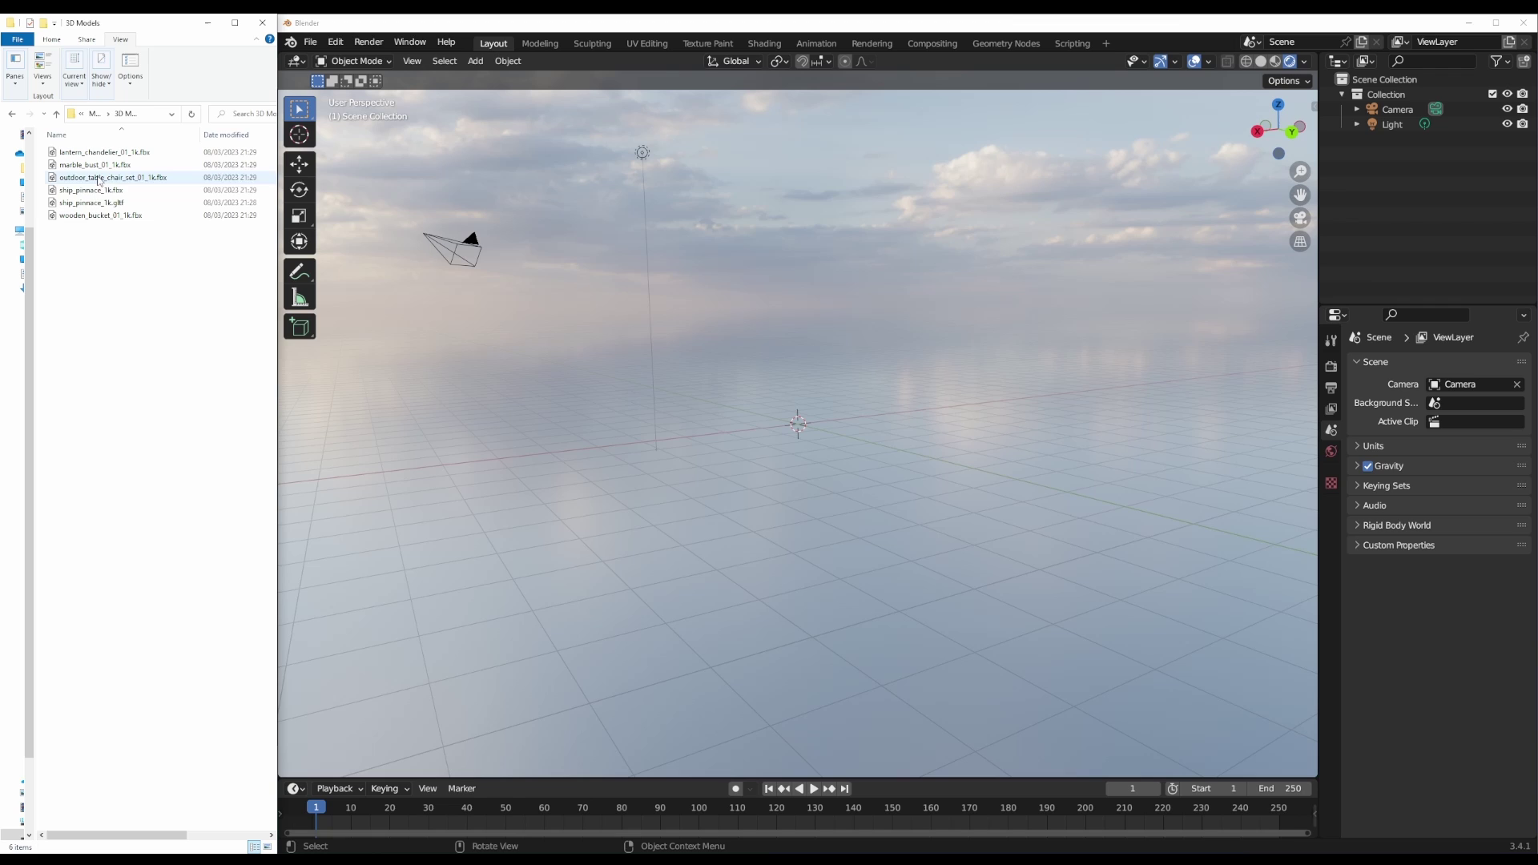
key(alt+Left)
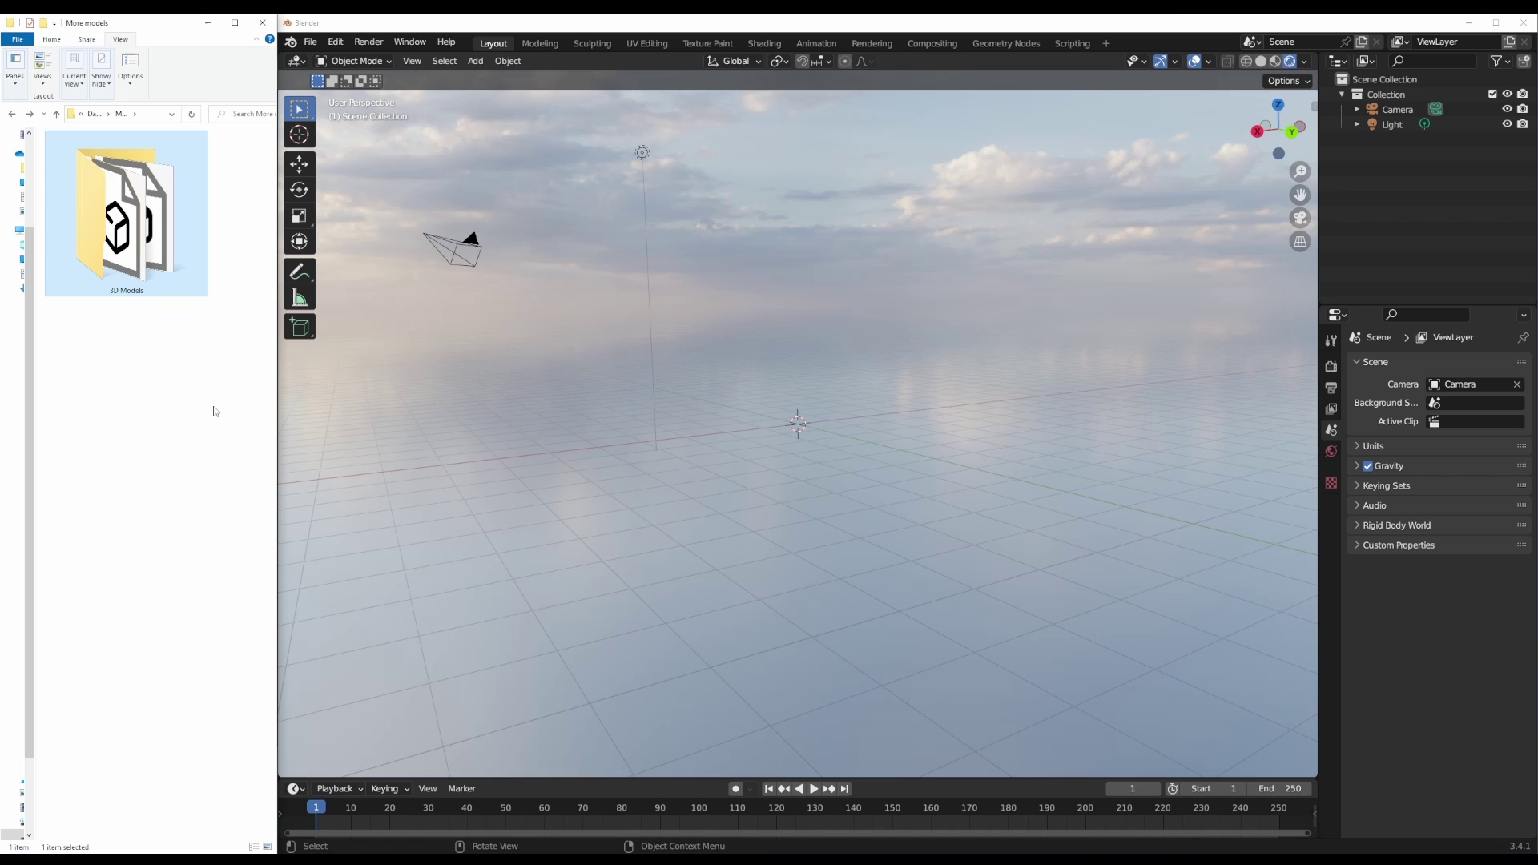
Drop the 3D Models folder into the viewport and inspect the imported magenta ship pinnace
drag(121, 250, 921, 443)
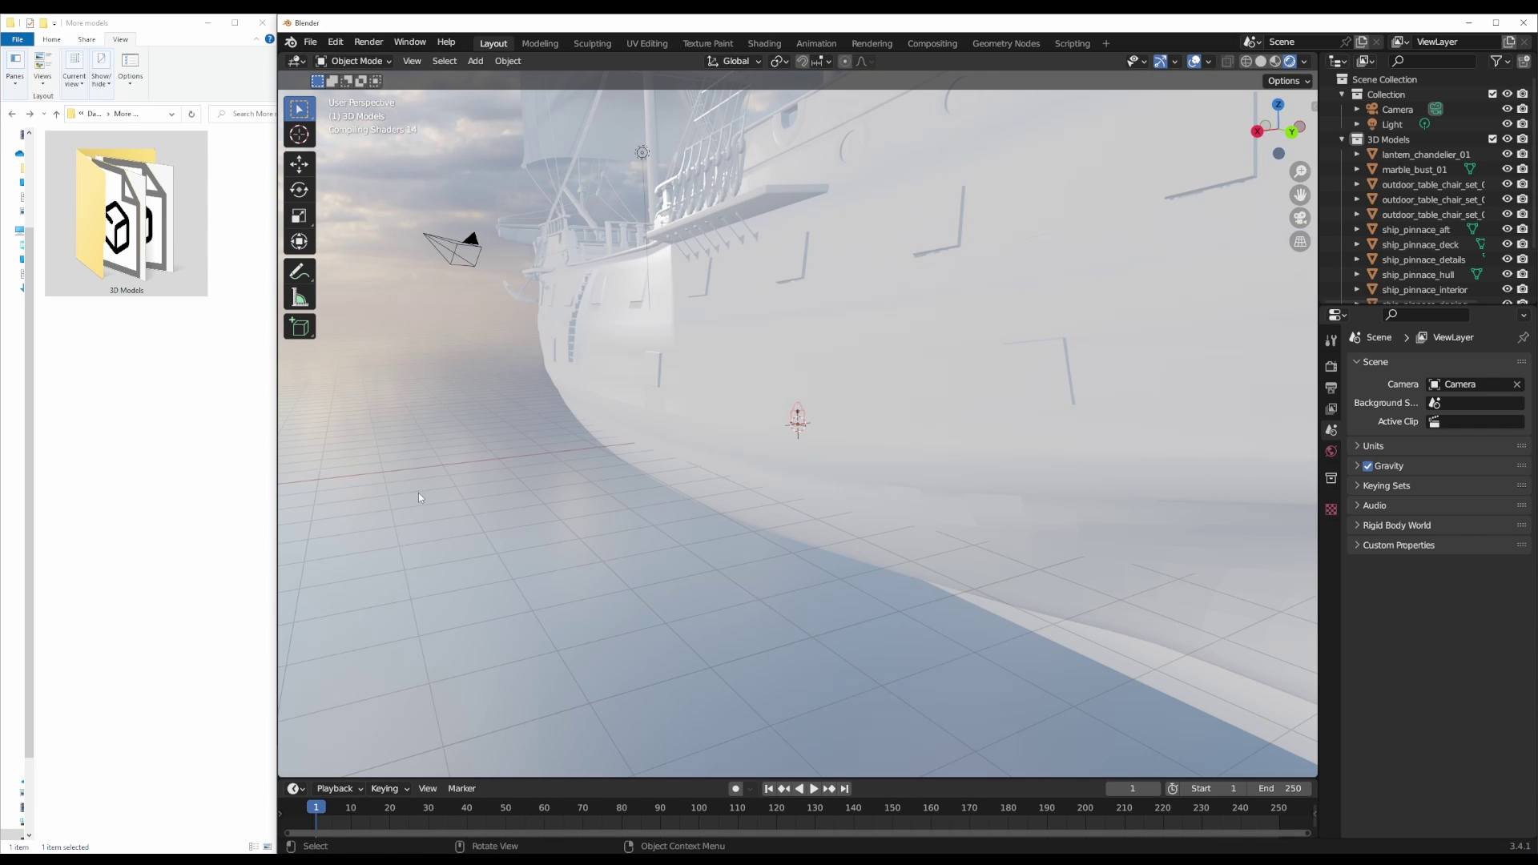
double_click(126, 212)
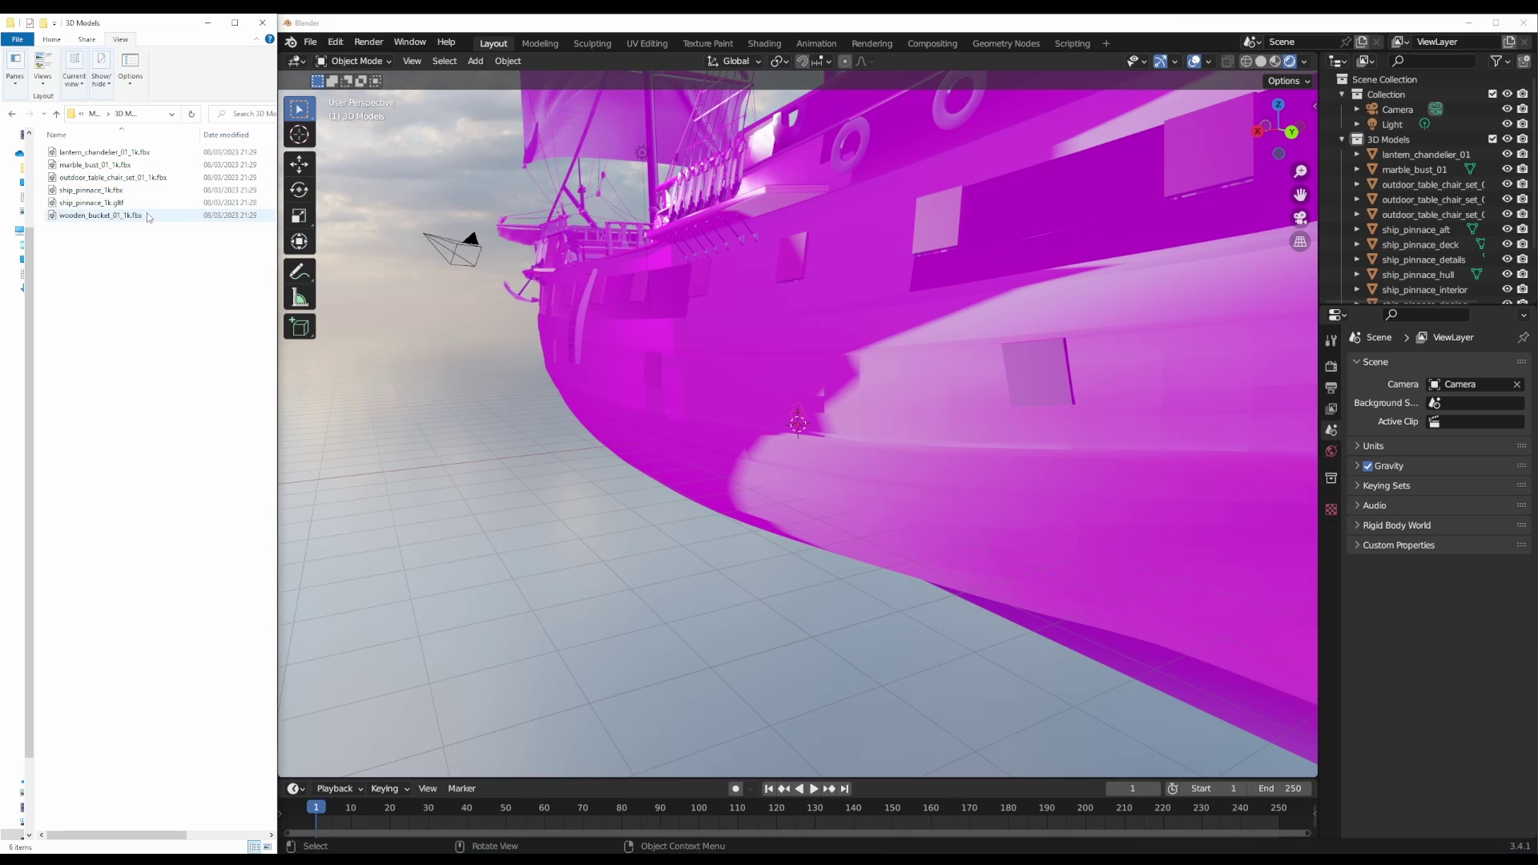
middle_drag(594, 464, 862, 490)
scroll(757, 469, up, 5)
scroll(768, 470, down, 3)
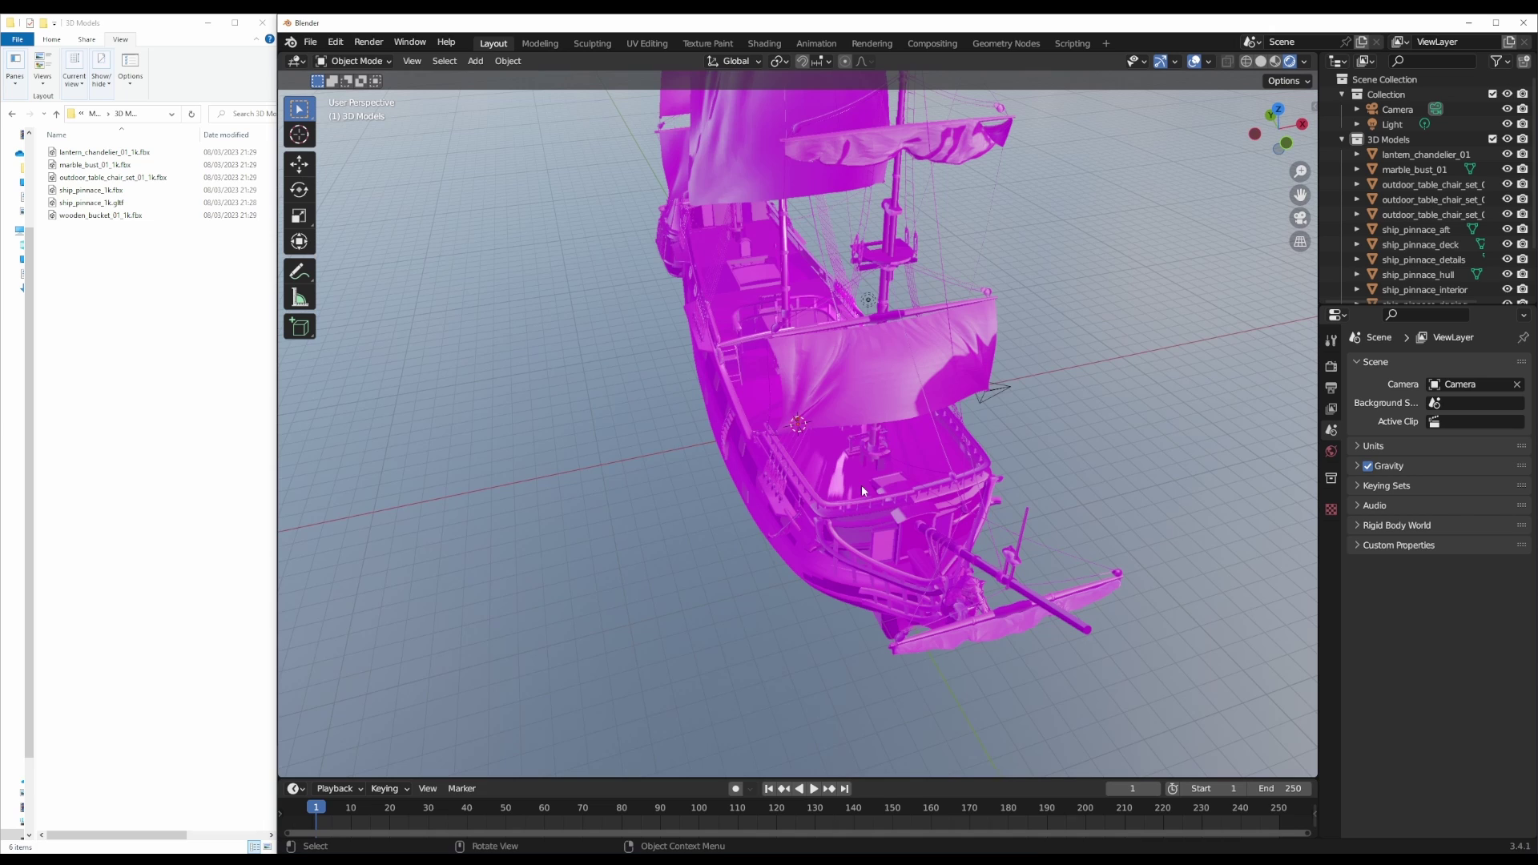
click(108, 207)
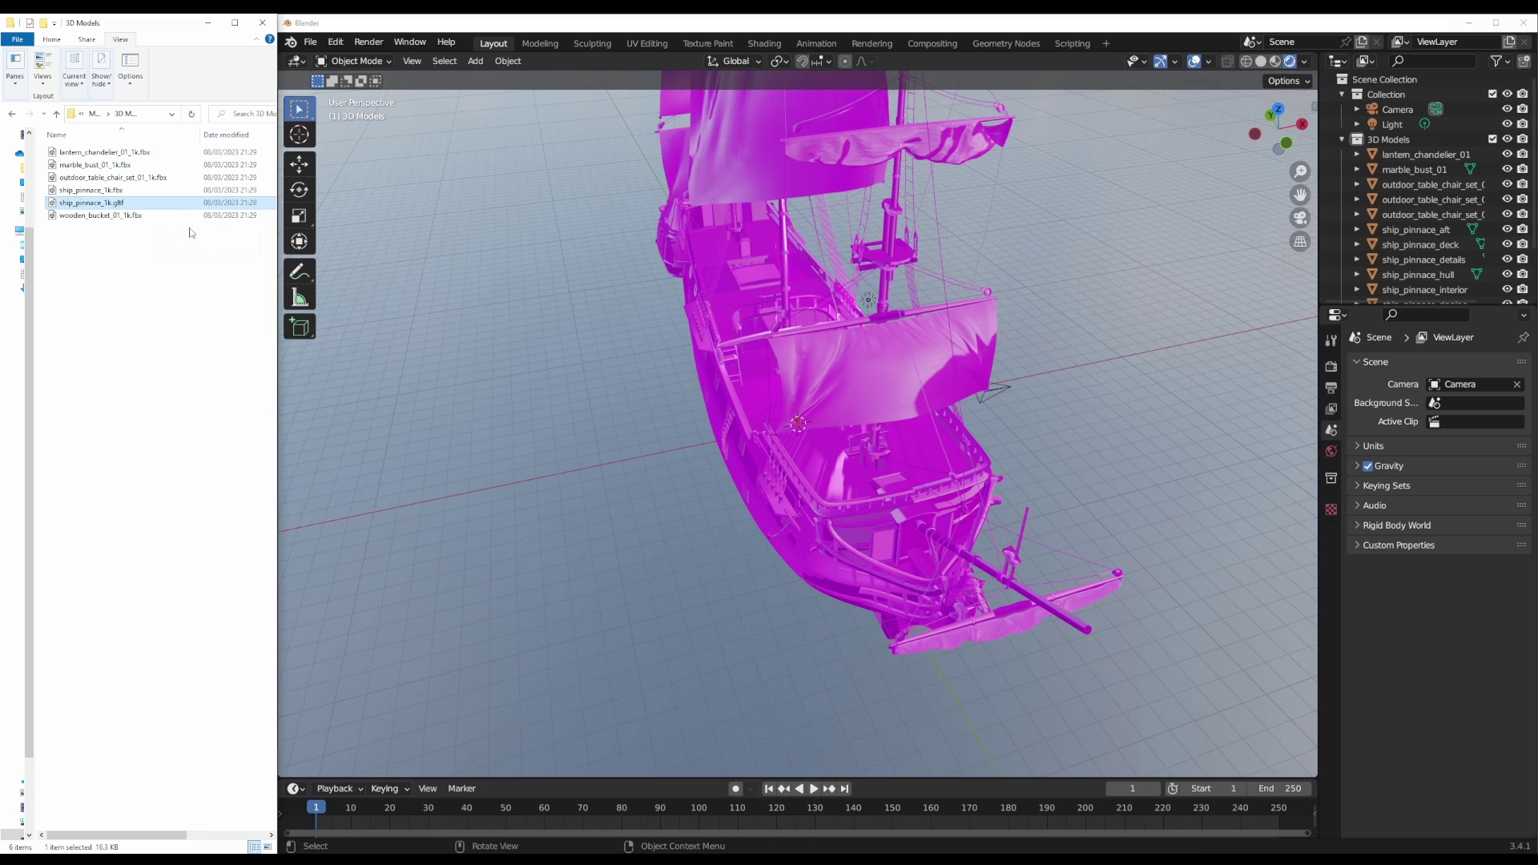
click(751, 461)
Select all the ship pinnace parts in solid shading and slide the ship left along X
middle_drag(751, 461, 854, 489)
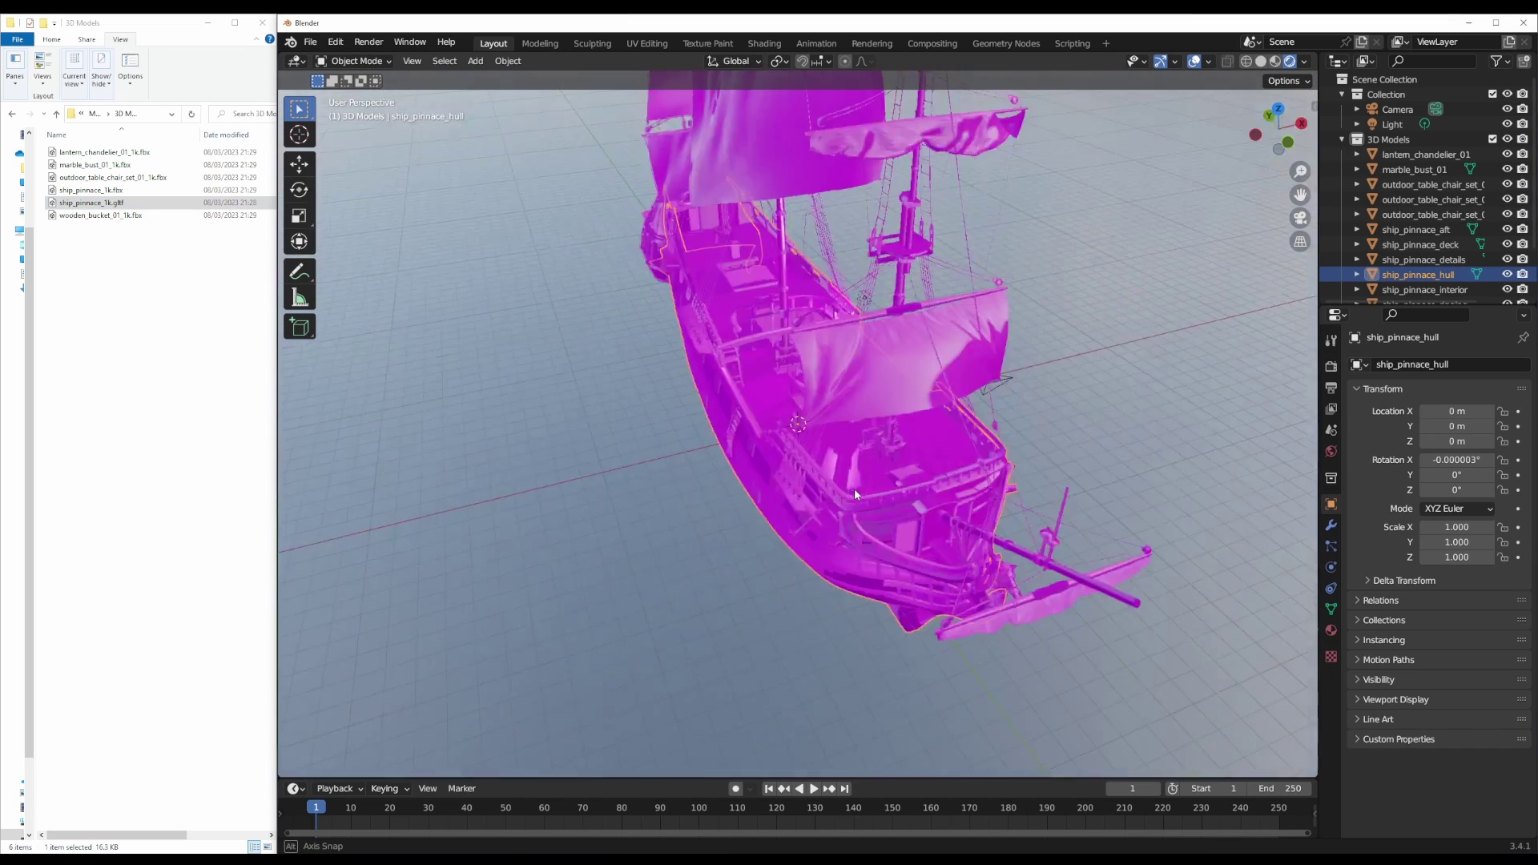
scroll(854, 489, down, 5)
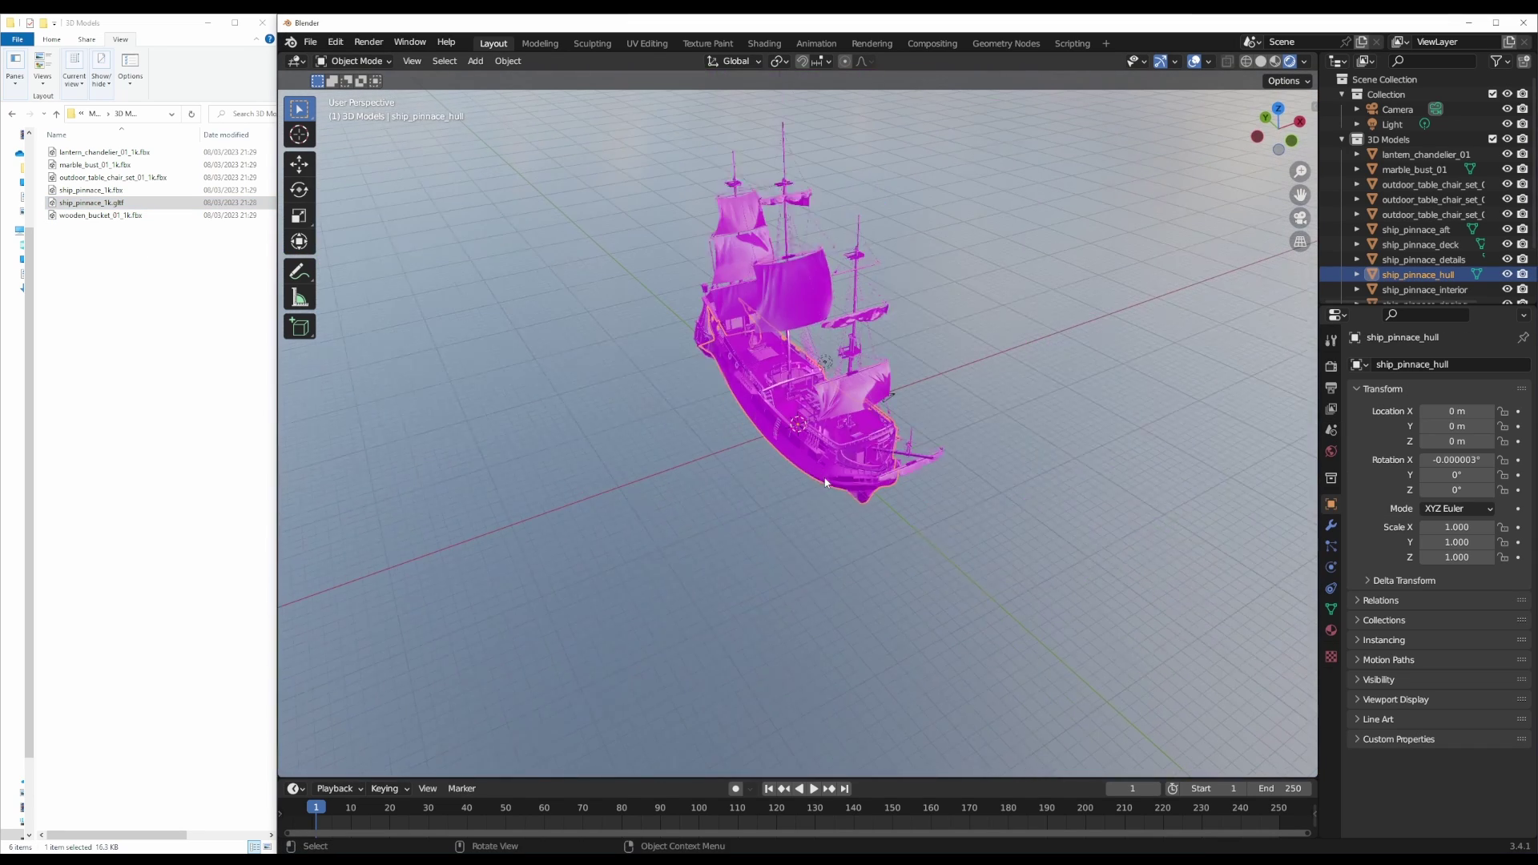
click(1426, 231)
shift+click(1435, 290)
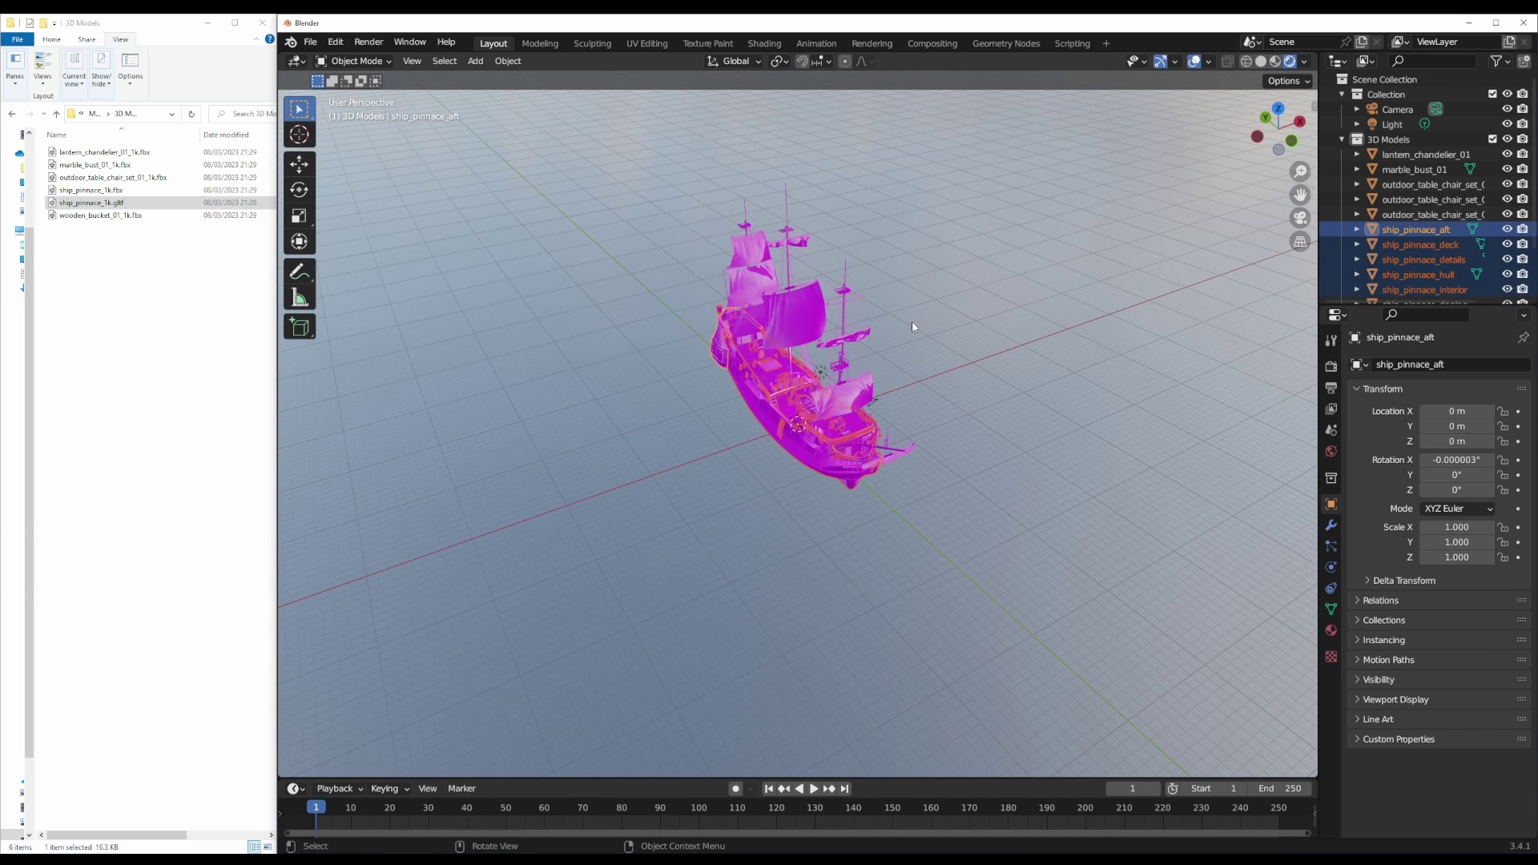
click(1261, 62)
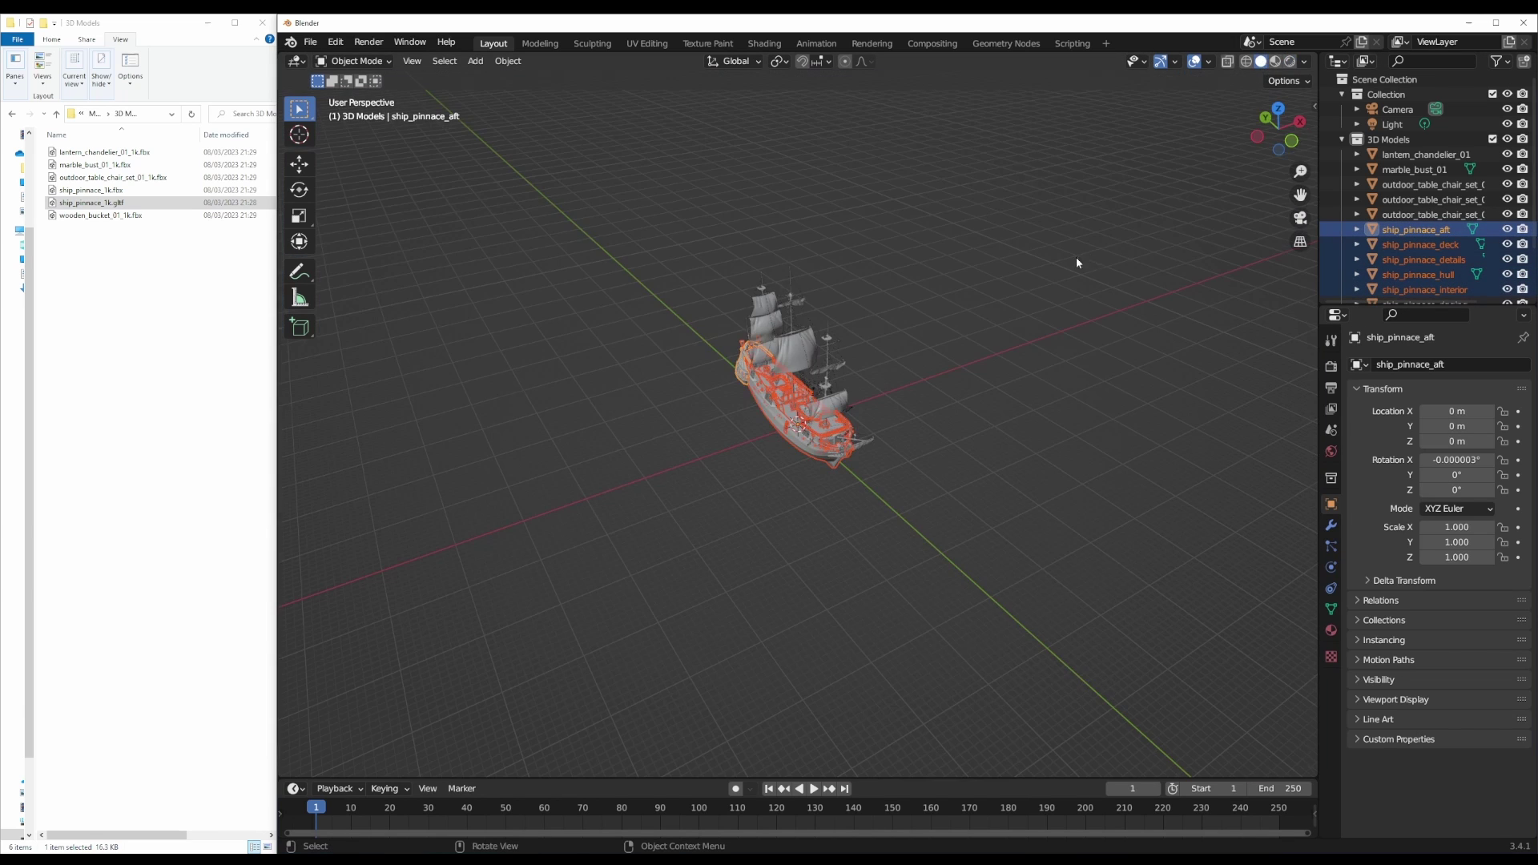
key(KP_Decimal)
key(shift+space)
key(g)
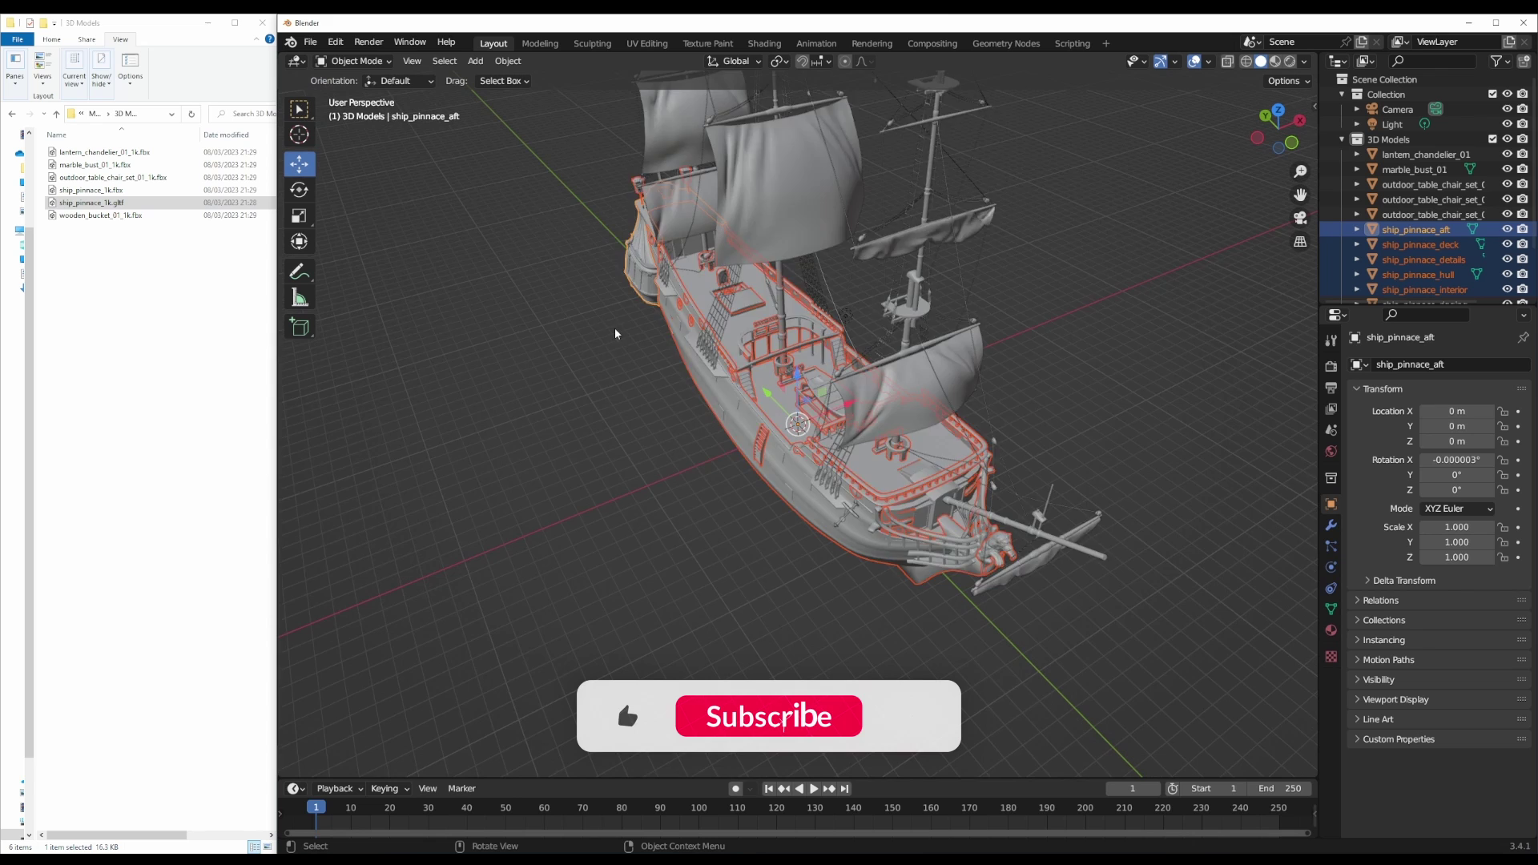
scroll(616, 333, down, 3)
scroll(1431, 273, down, 2)
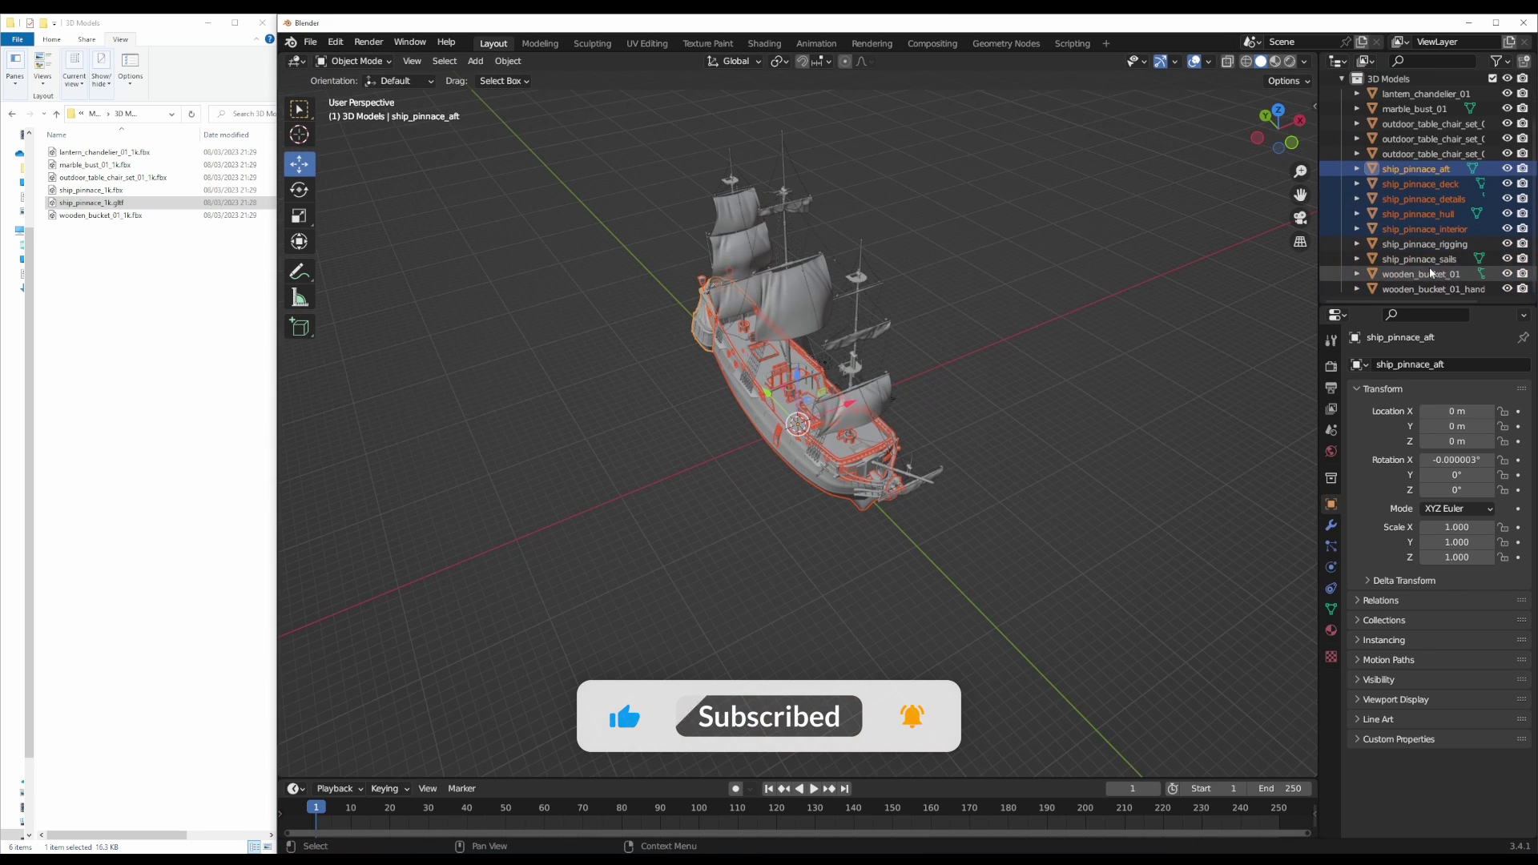
click(1429, 258)
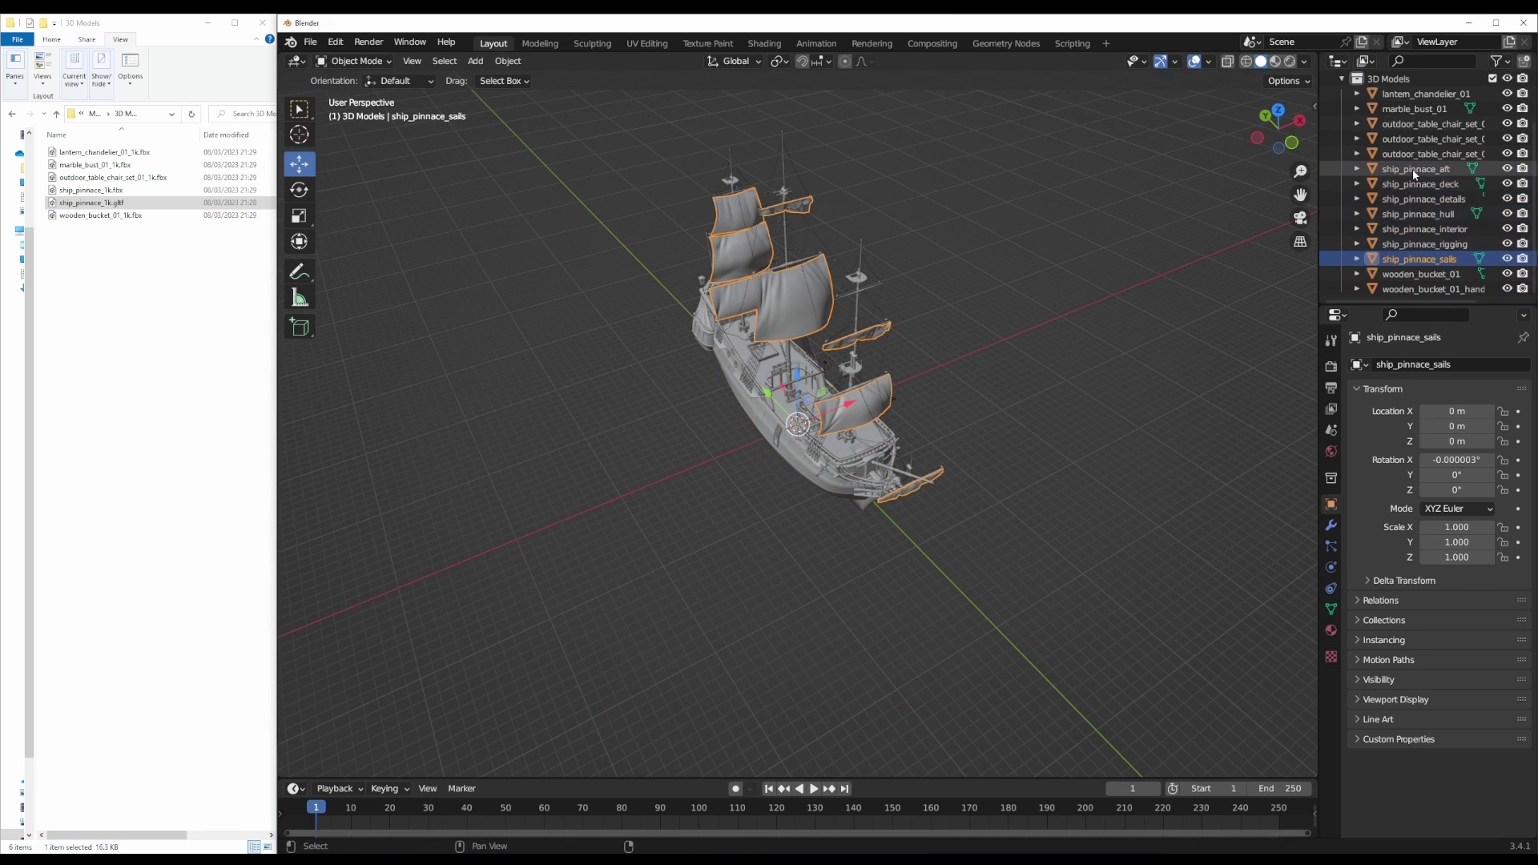
shift+click(1414, 170)
drag(850, 405, 660, 484)
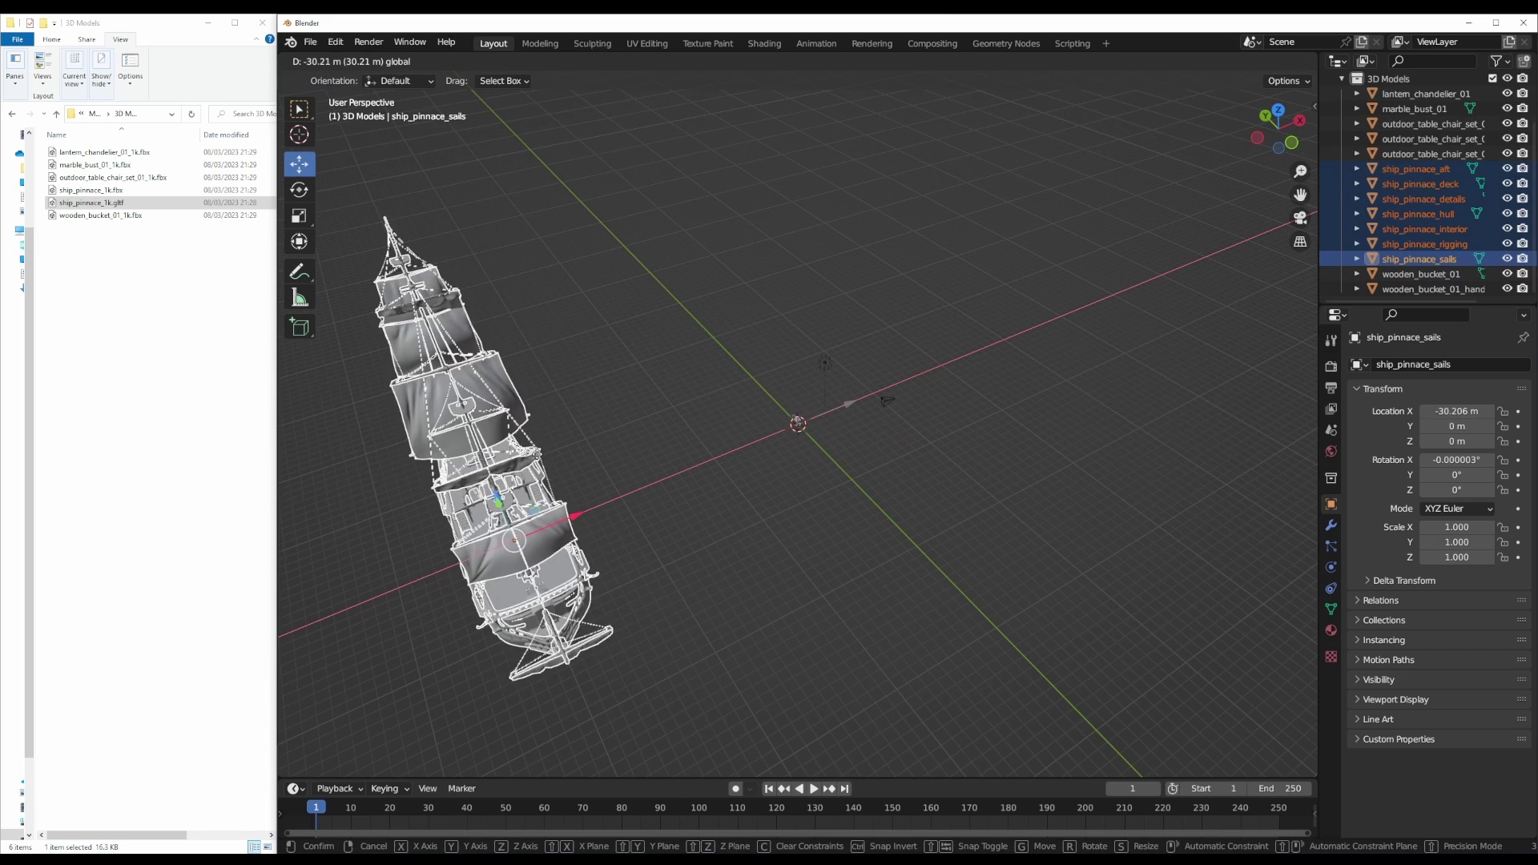
Move the wooden bucket and its handle to the side along X
click(1421, 274)
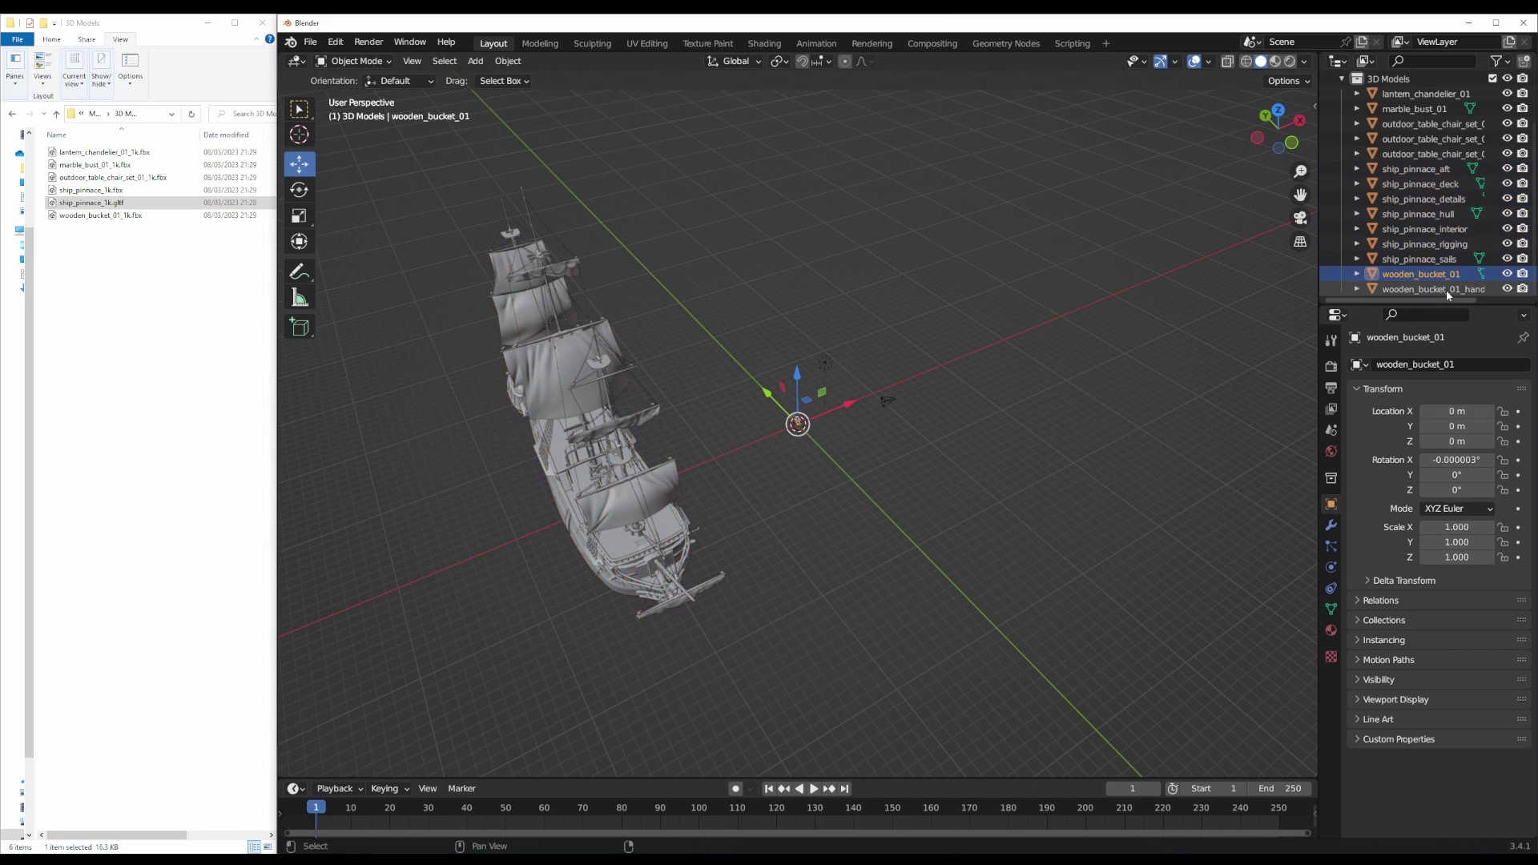
shift+click(1445, 290)
scroll(849, 392, up, 5)
middle_drag(849, 393, 859, 404)
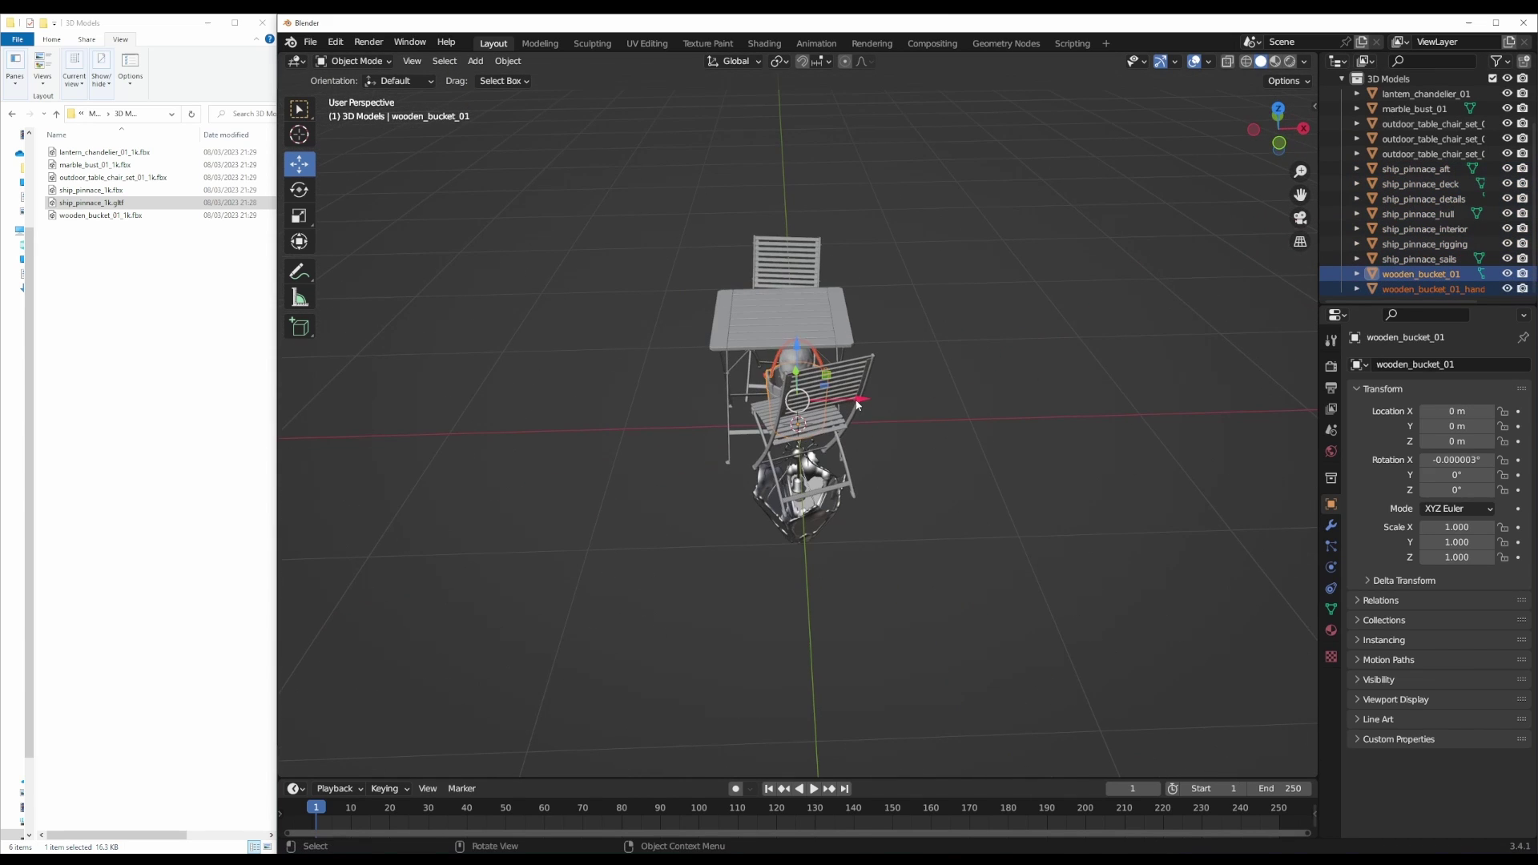
drag(858, 404, 965, 420)
middle_drag(965, 419, 862, 511)
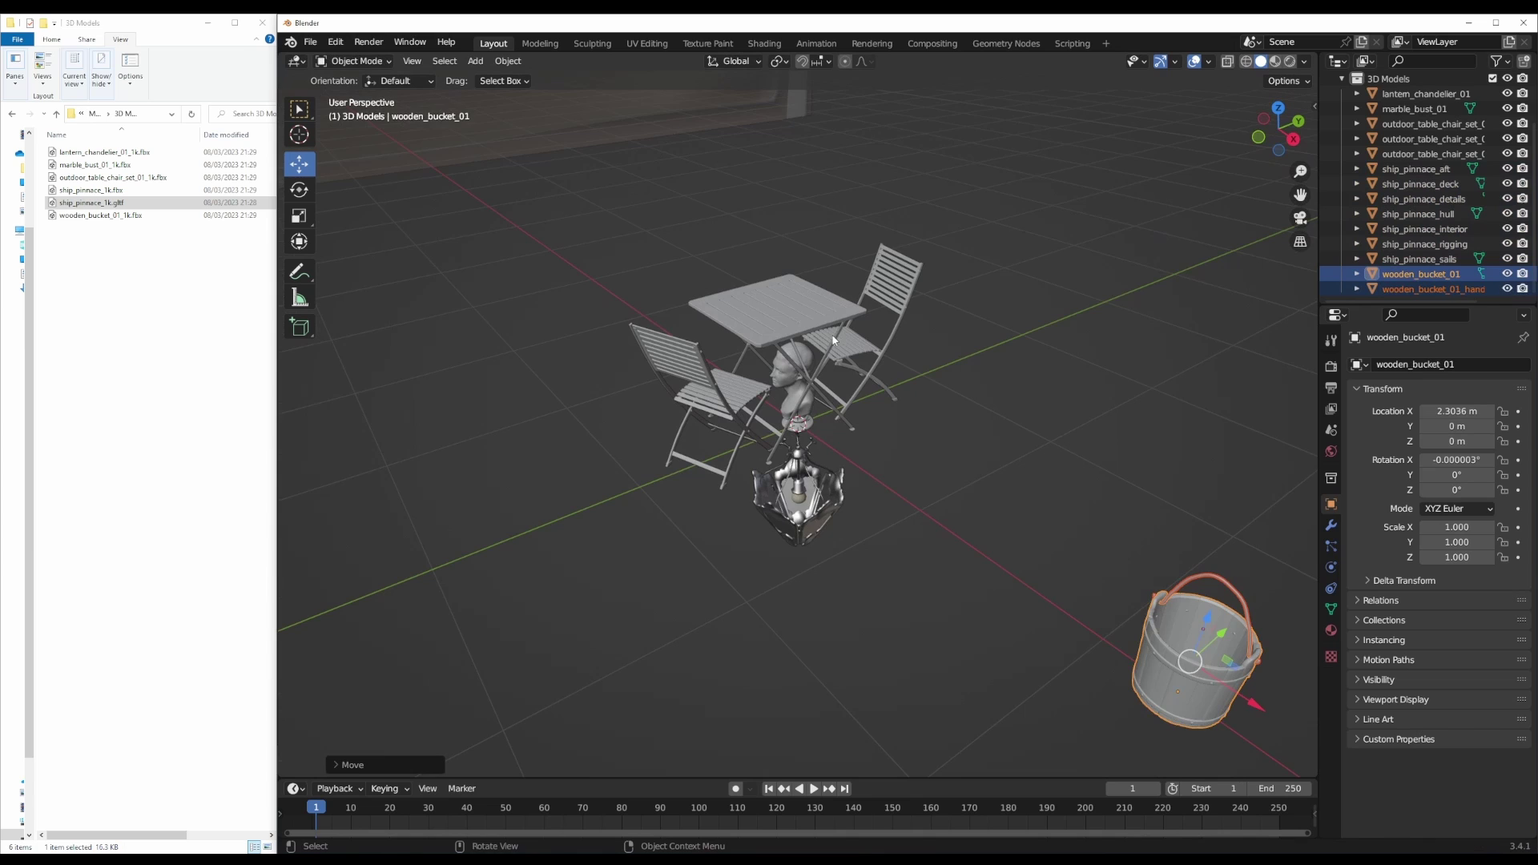
Move the table with its left and back chairs left along X
click(799, 315)
middle_drag(799, 315, 782, 401)
shift+click(781, 400)
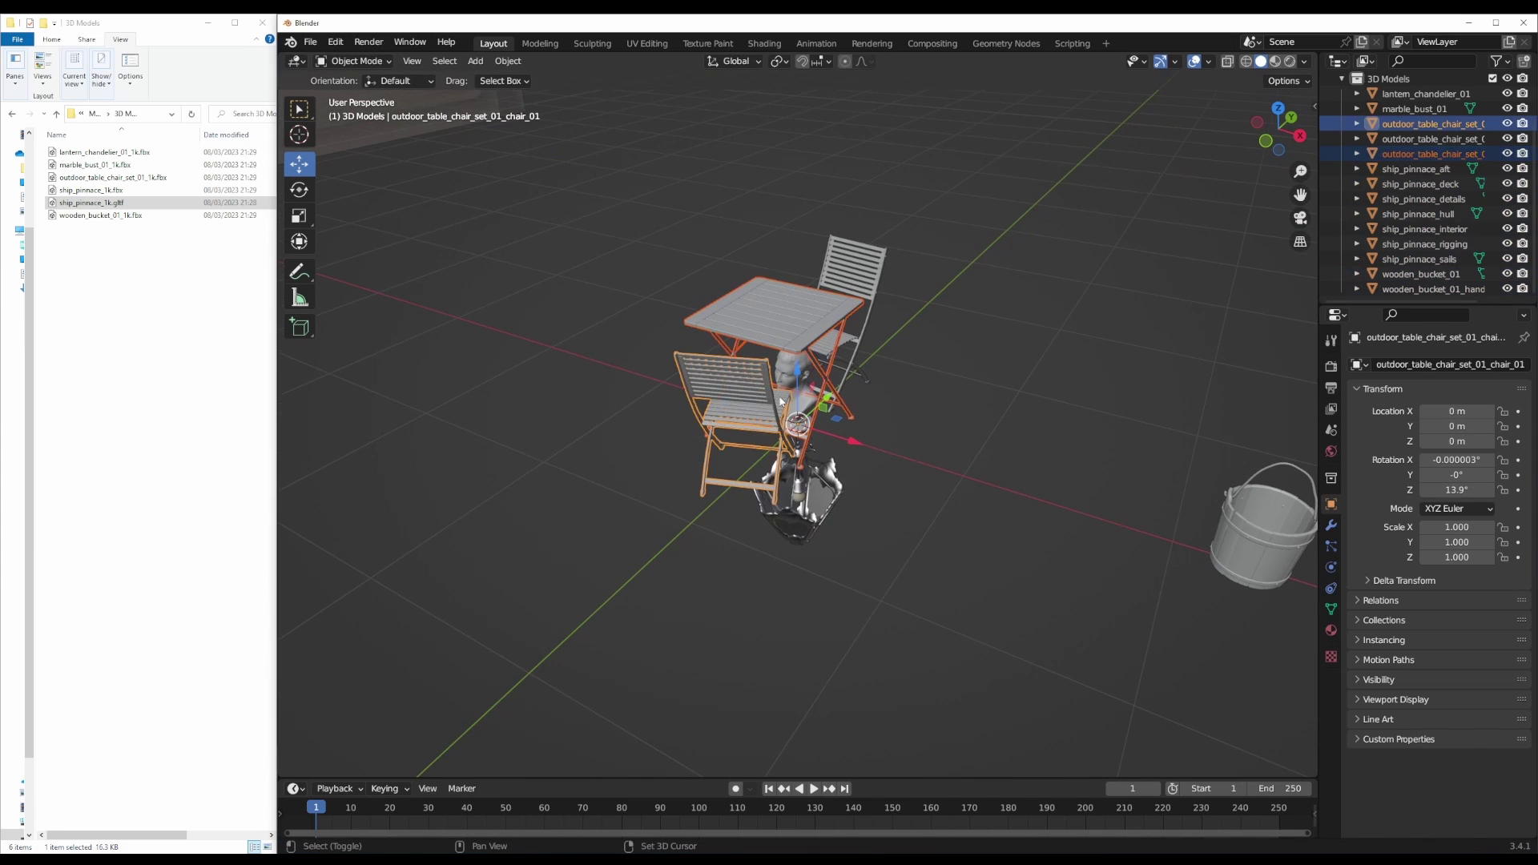
shift+click(861, 312)
middle_drag(860, 313, 889, 433)
drag(889, 432, 693, 432)
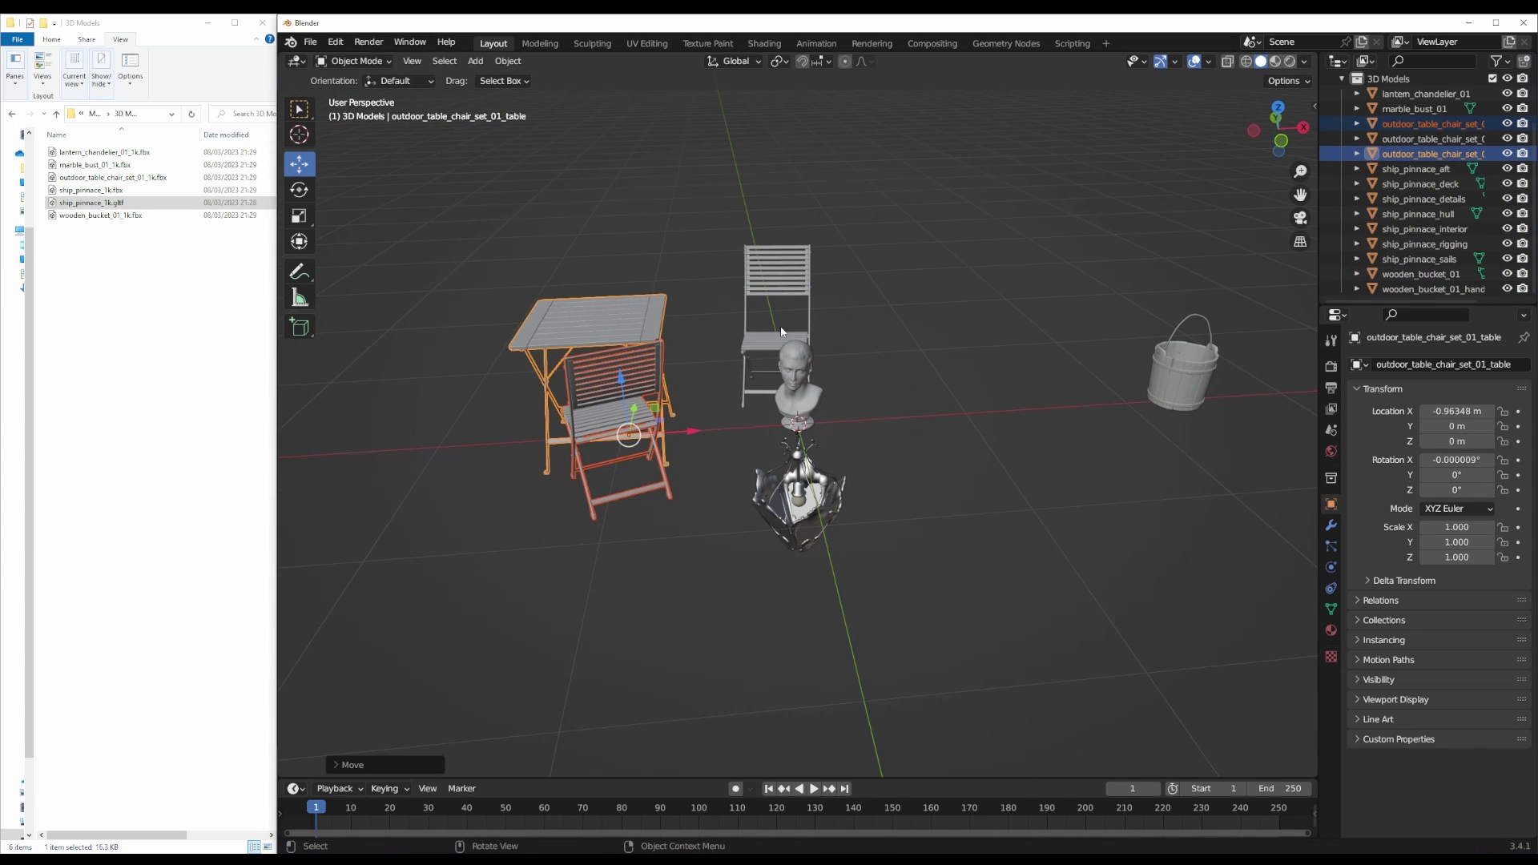
key(ctrl+z)
shift+click(785, 276)
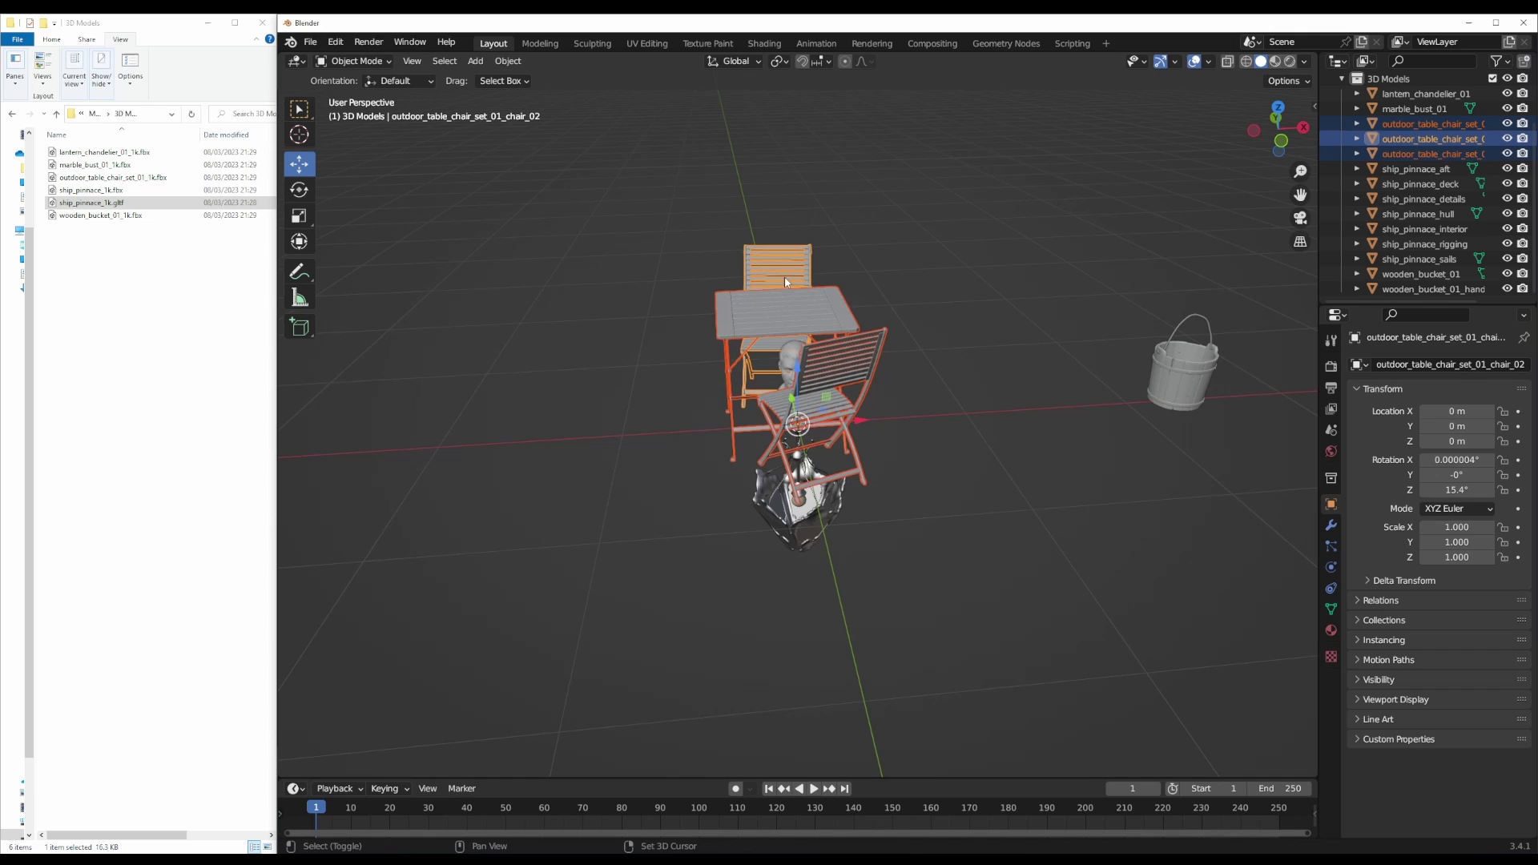
drag(858, 420, 716, 434)
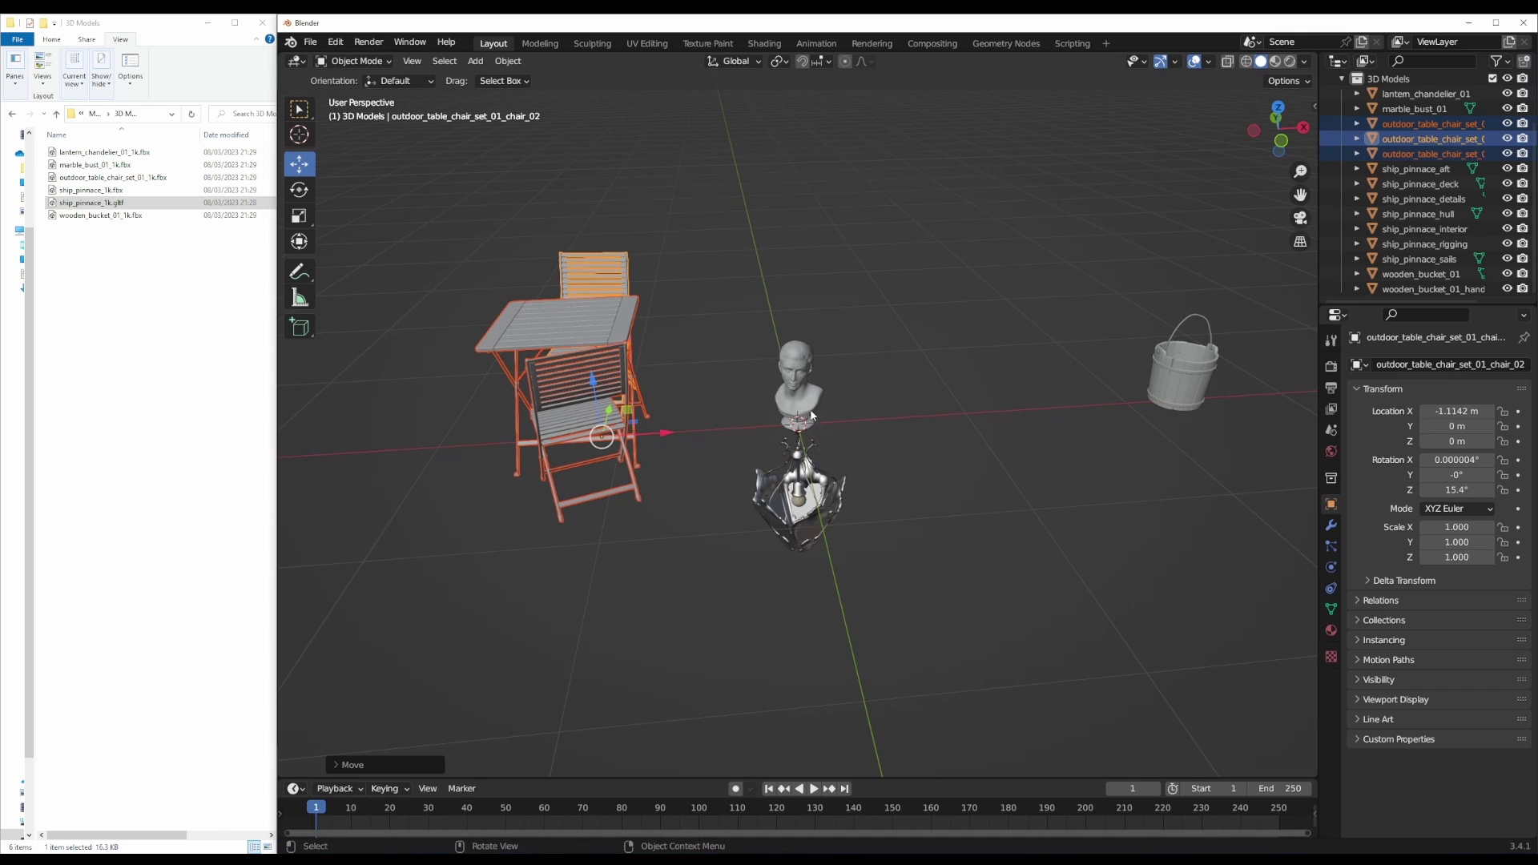
Move the lantern chandelier back and to the left
middle_drag(848, 539, 799, 471)
click(798, 469)
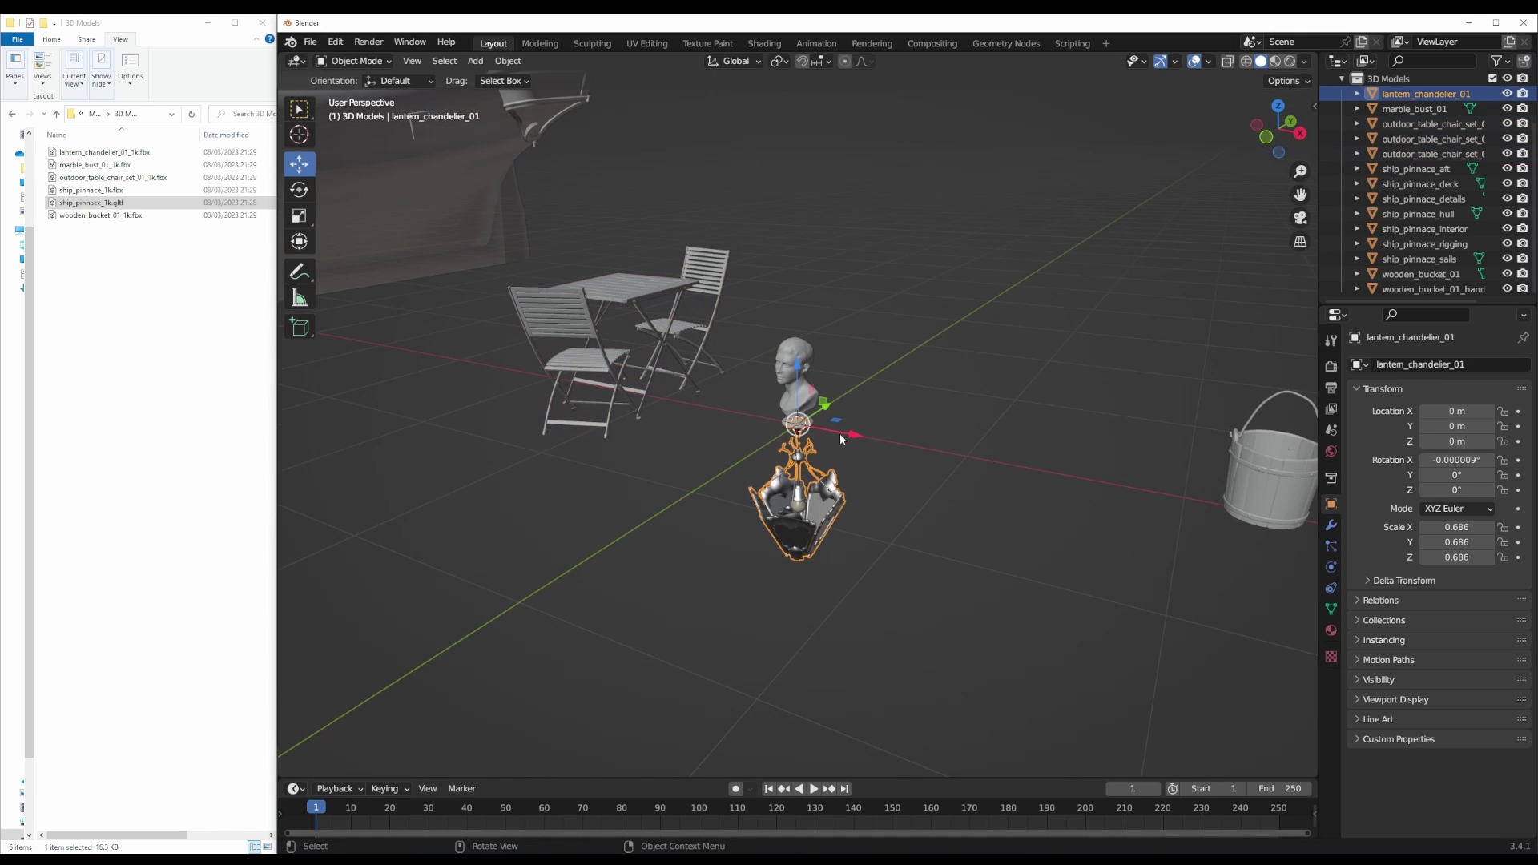
drag(836, 419, 1015, 259)
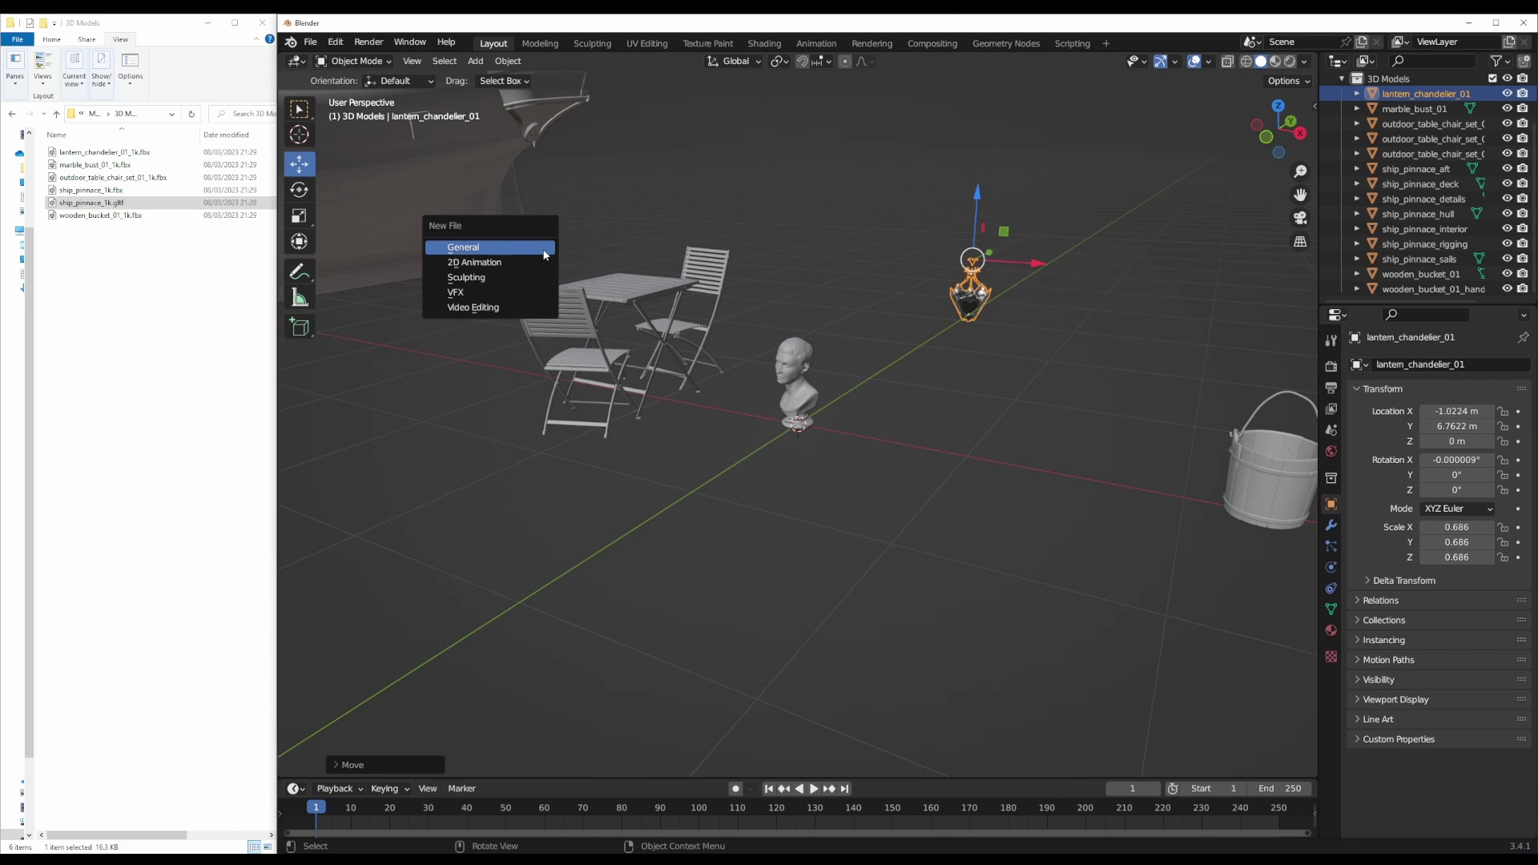
Start a fresh default scene without saving, then cancel a wooden_bucket_01_1k.fbx import with Animation unticked
key(ctrl+q)
key(d)
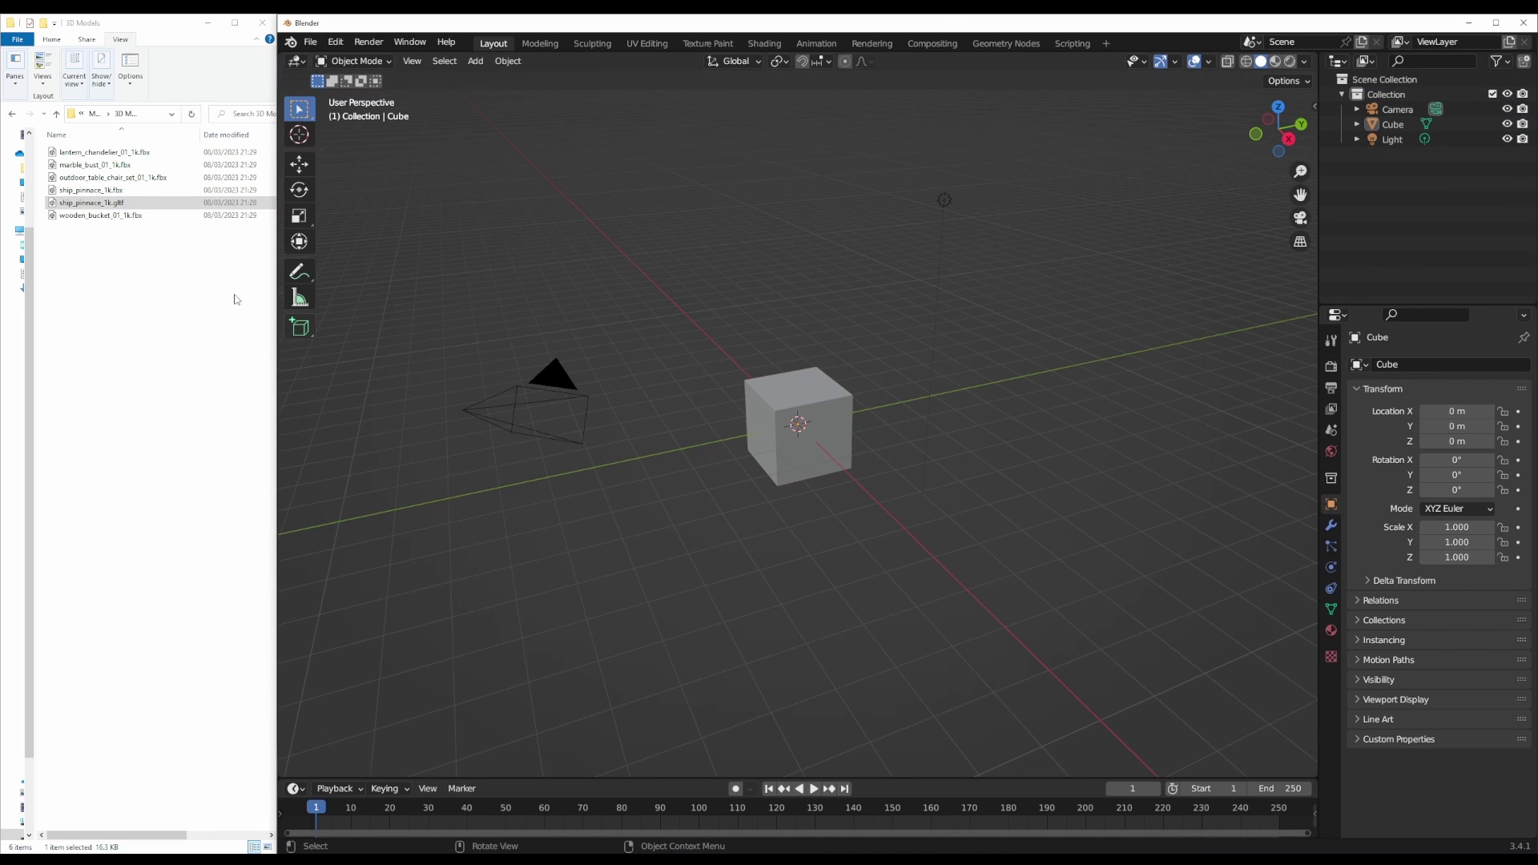
click(95, 216)
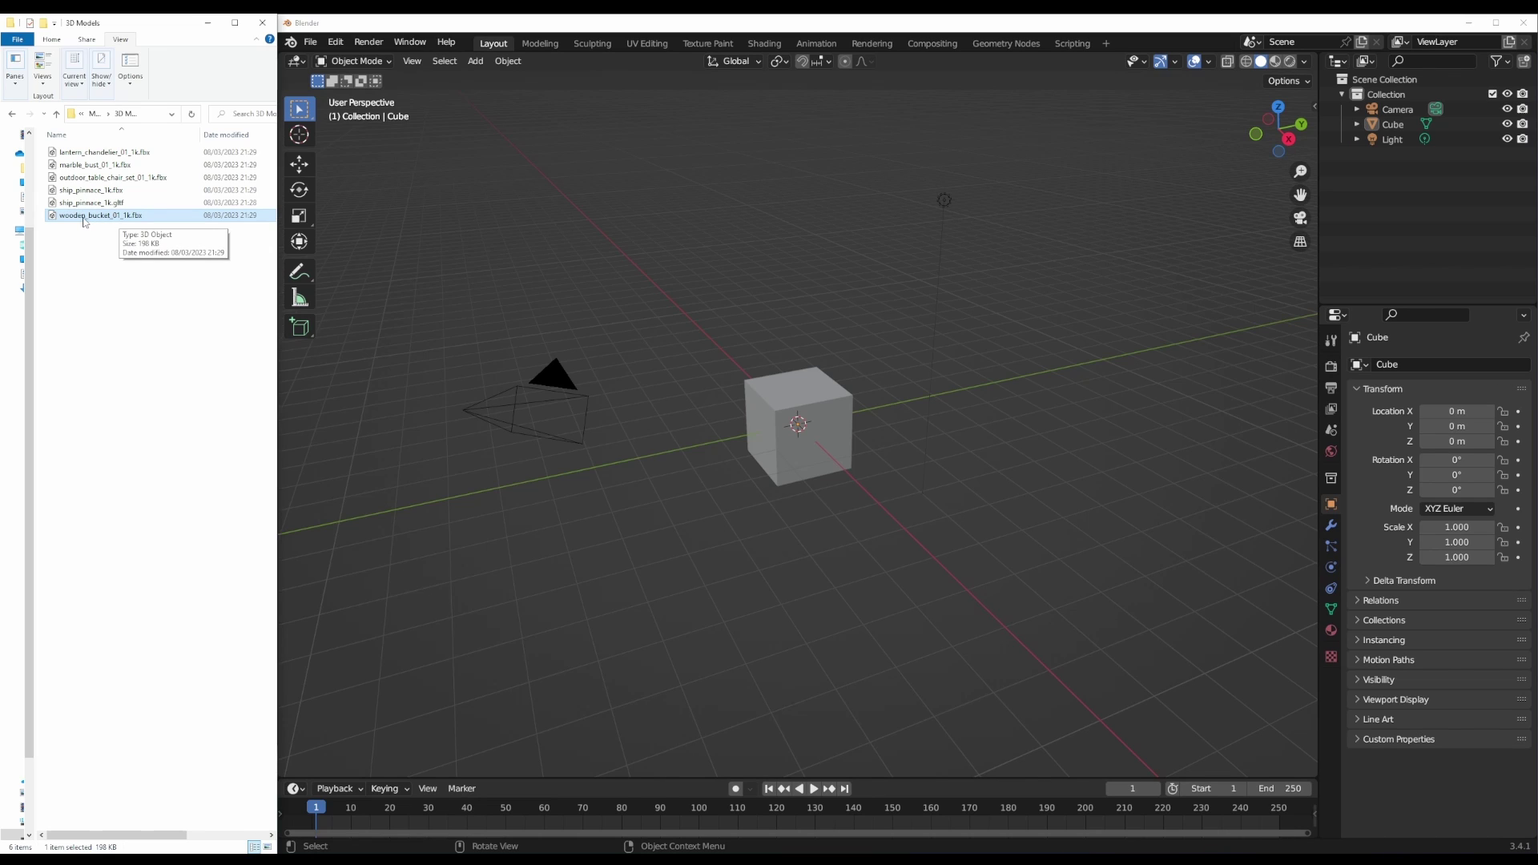
drag(92, 222, 721, 277)
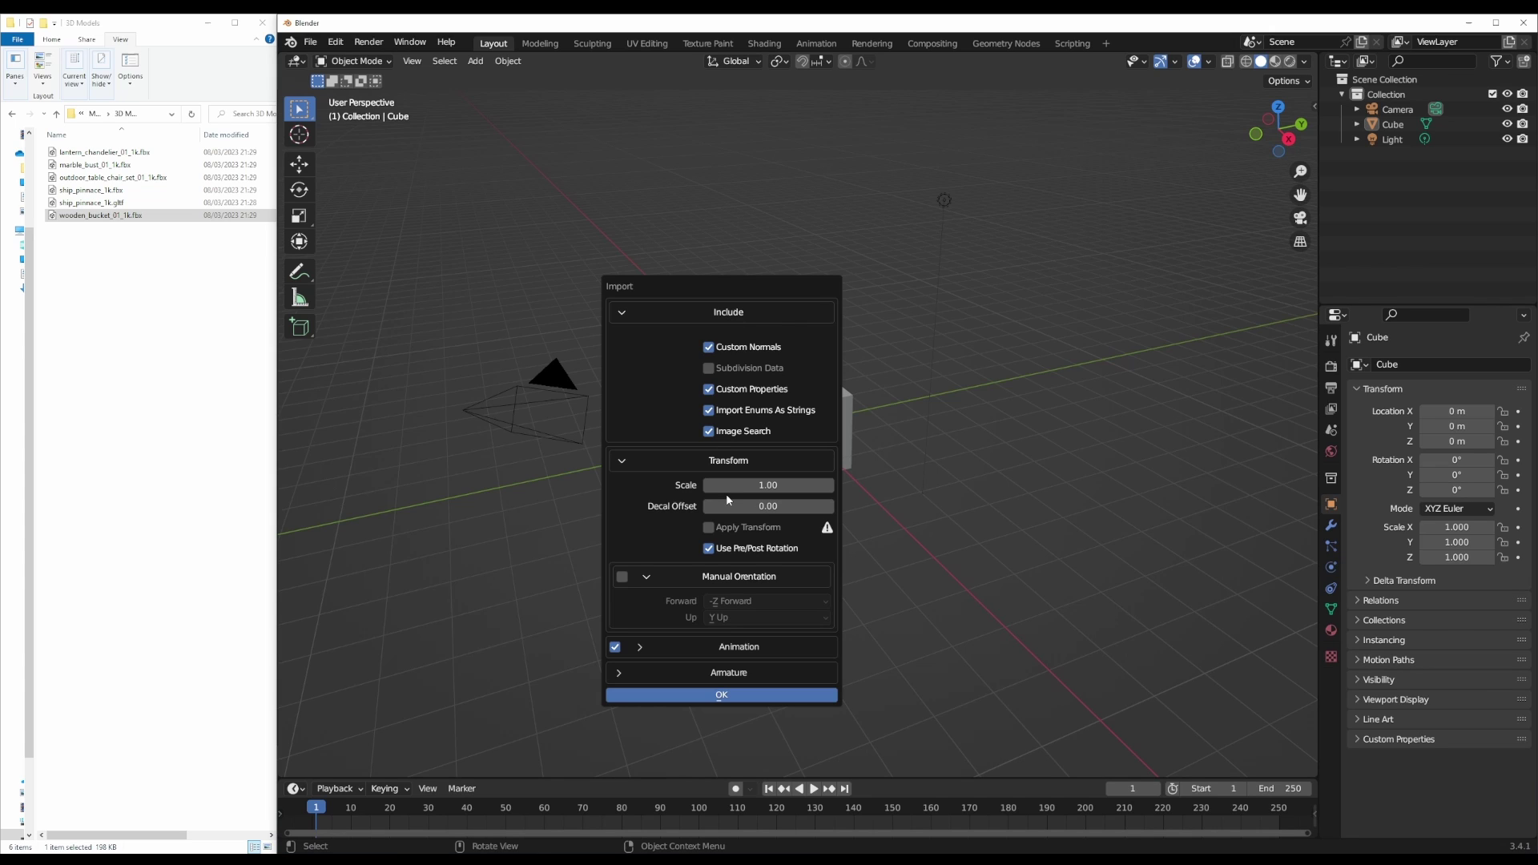
click(615, 647)
click(549, 294)
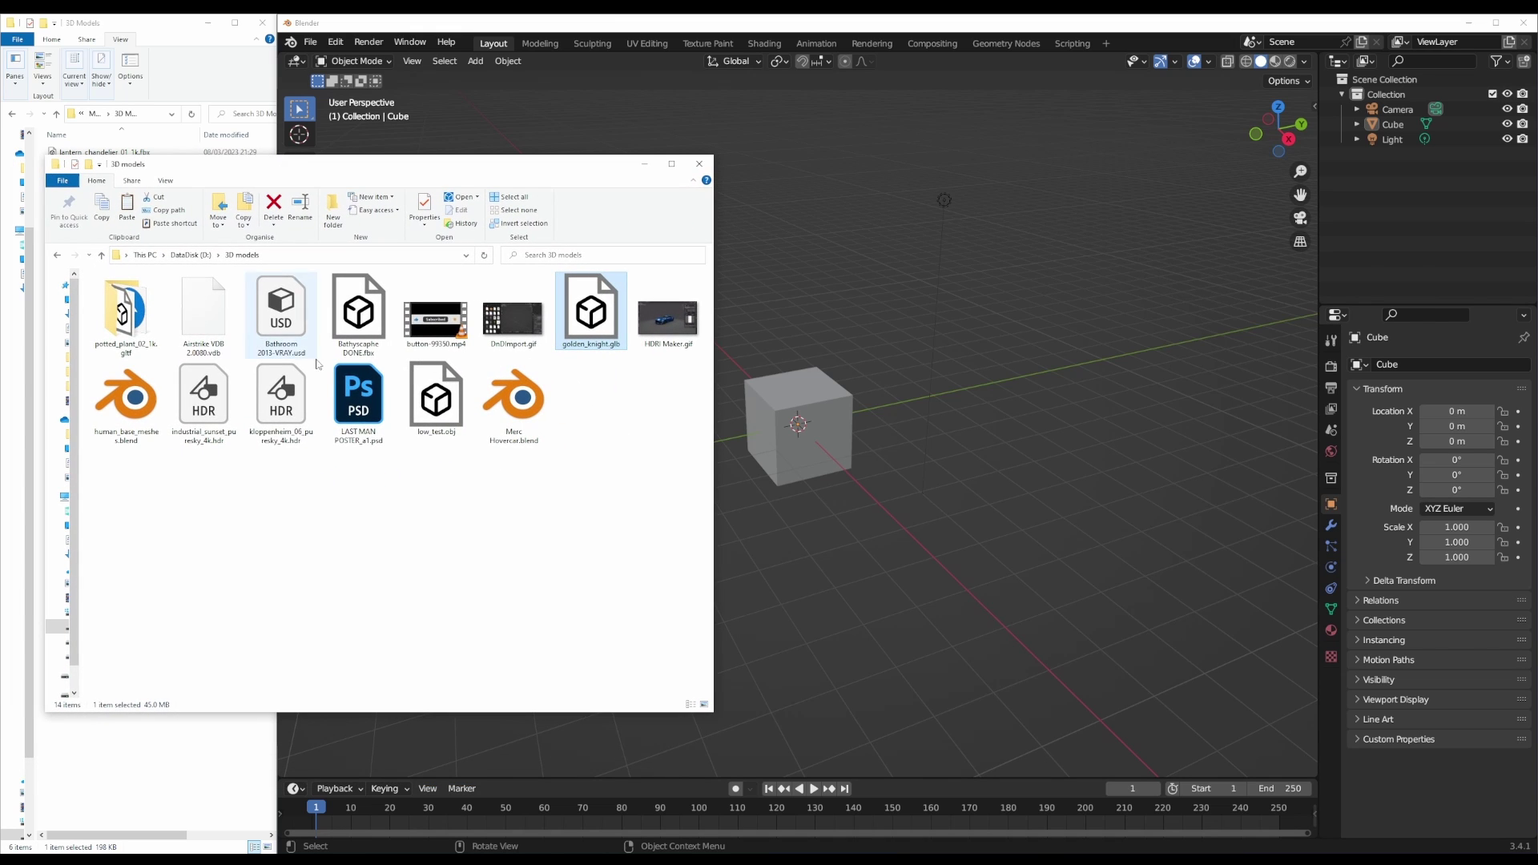
Drag low_test.obj into Blender, then dismiss its OBJ import options
click(388, 565)
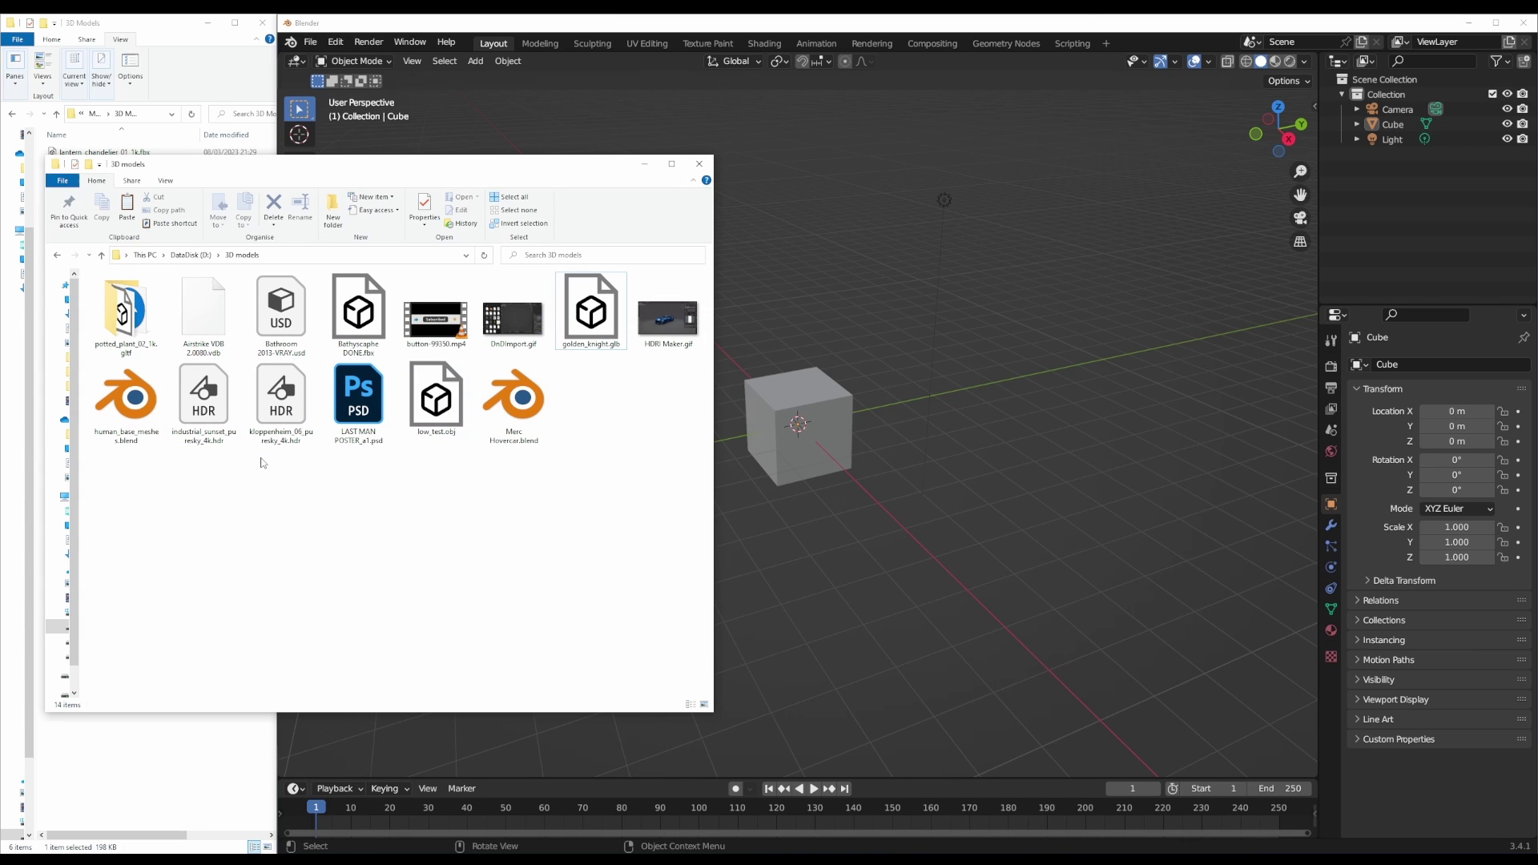
click(434, 406)
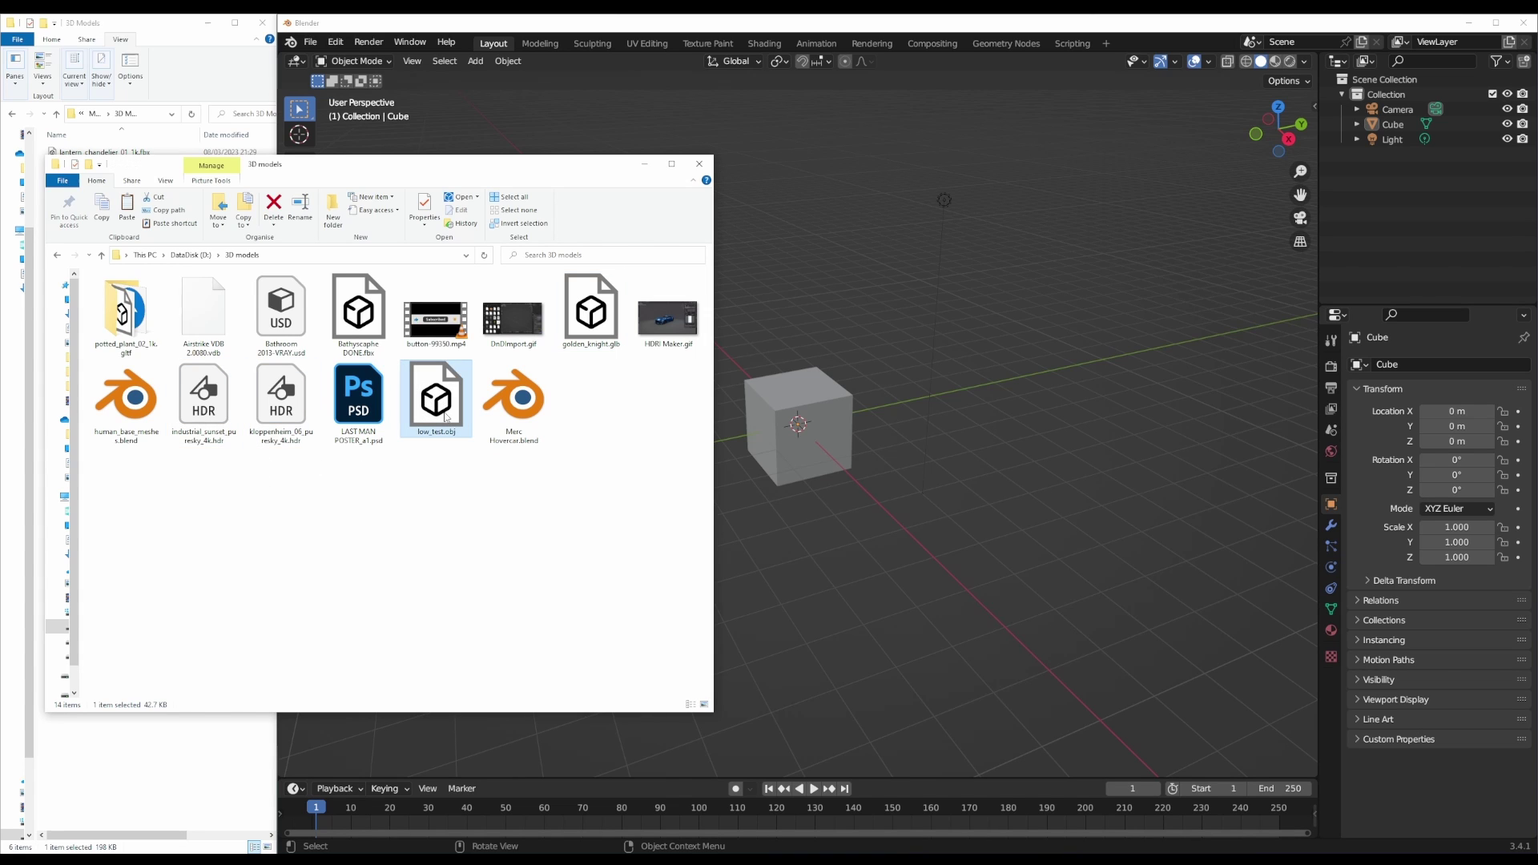
drag(446, 417, 1049, 450)
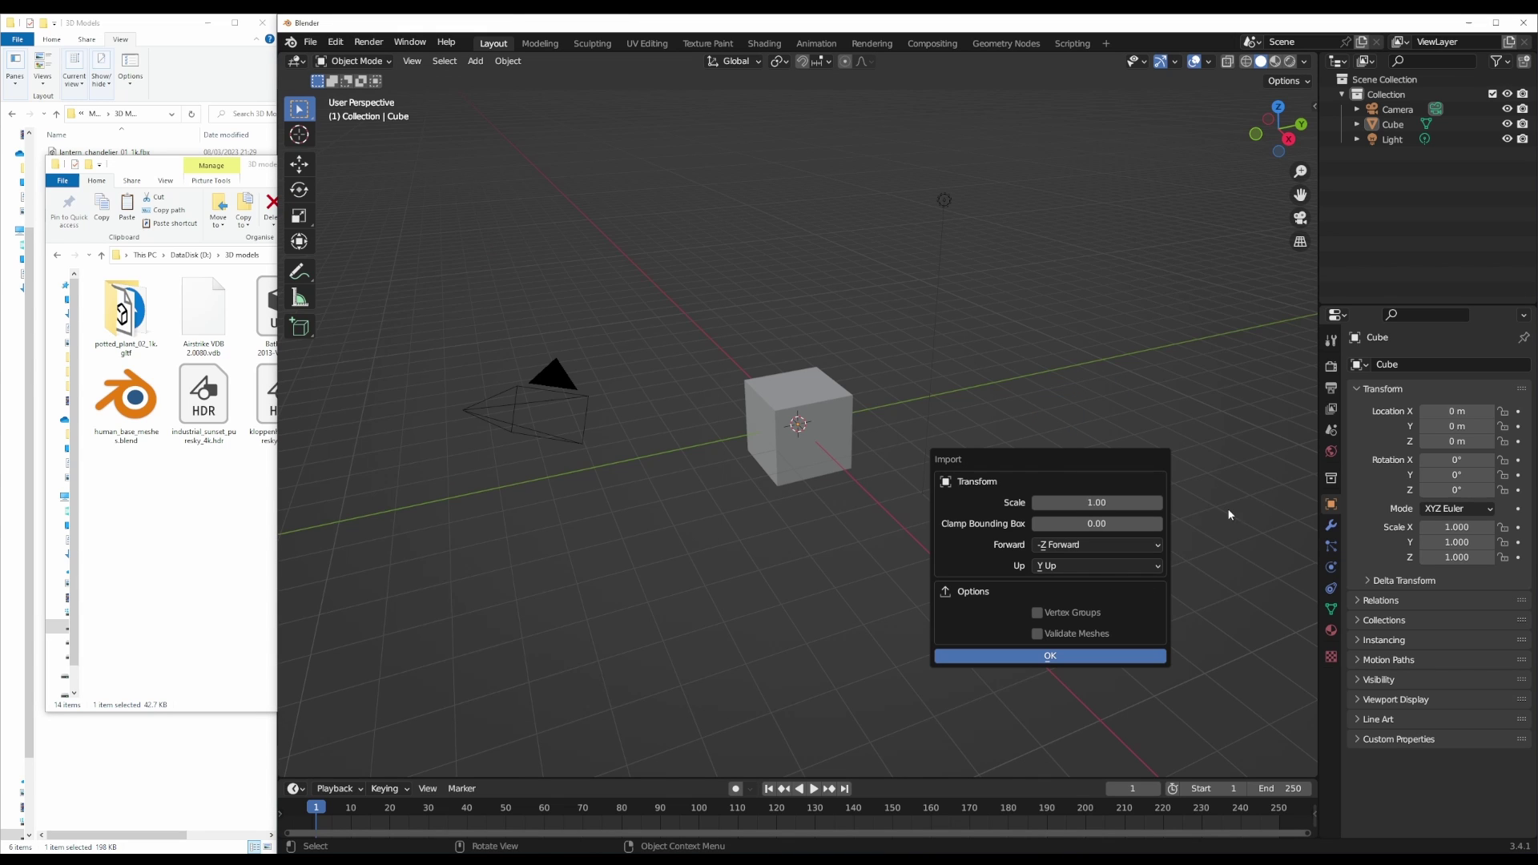
click(171, 549)
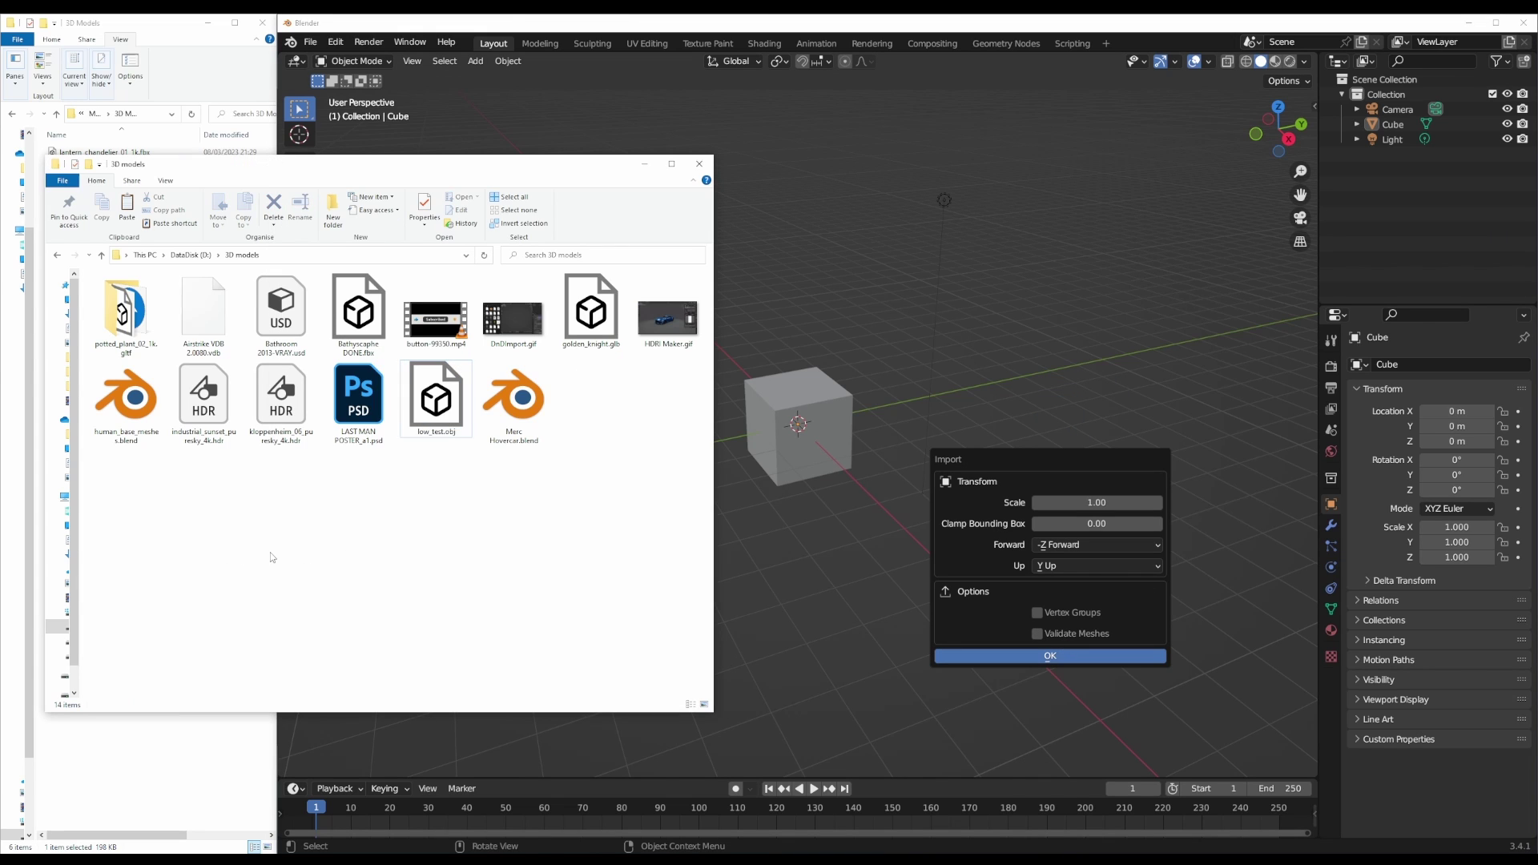
click(850, 519)
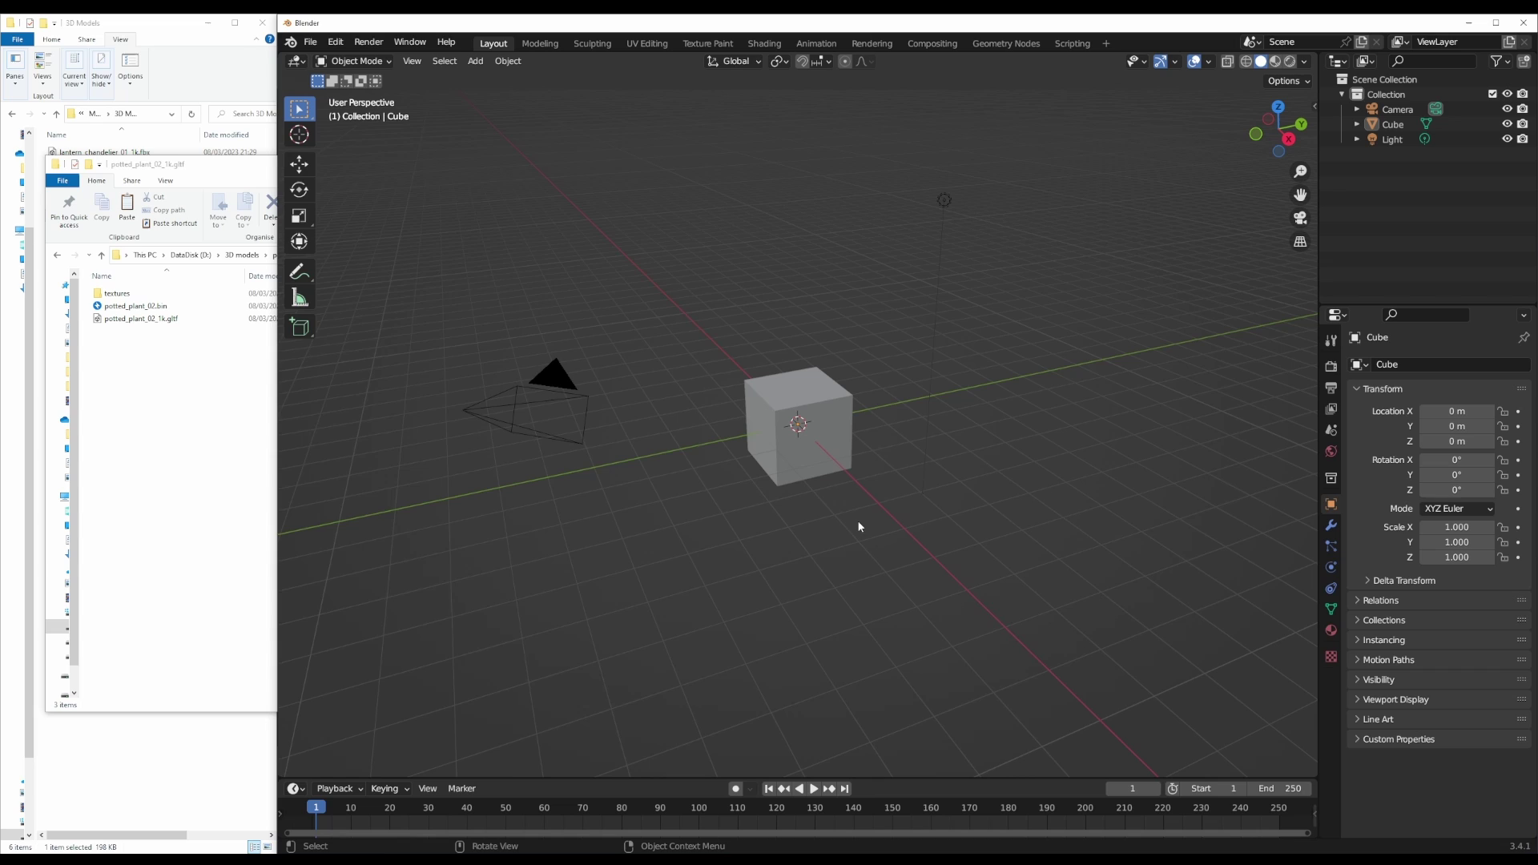
Drag potted_plant_02_1k.gltf into the viewport to bring up its glTF import options
double_click(148, 331)
click(145, 319)
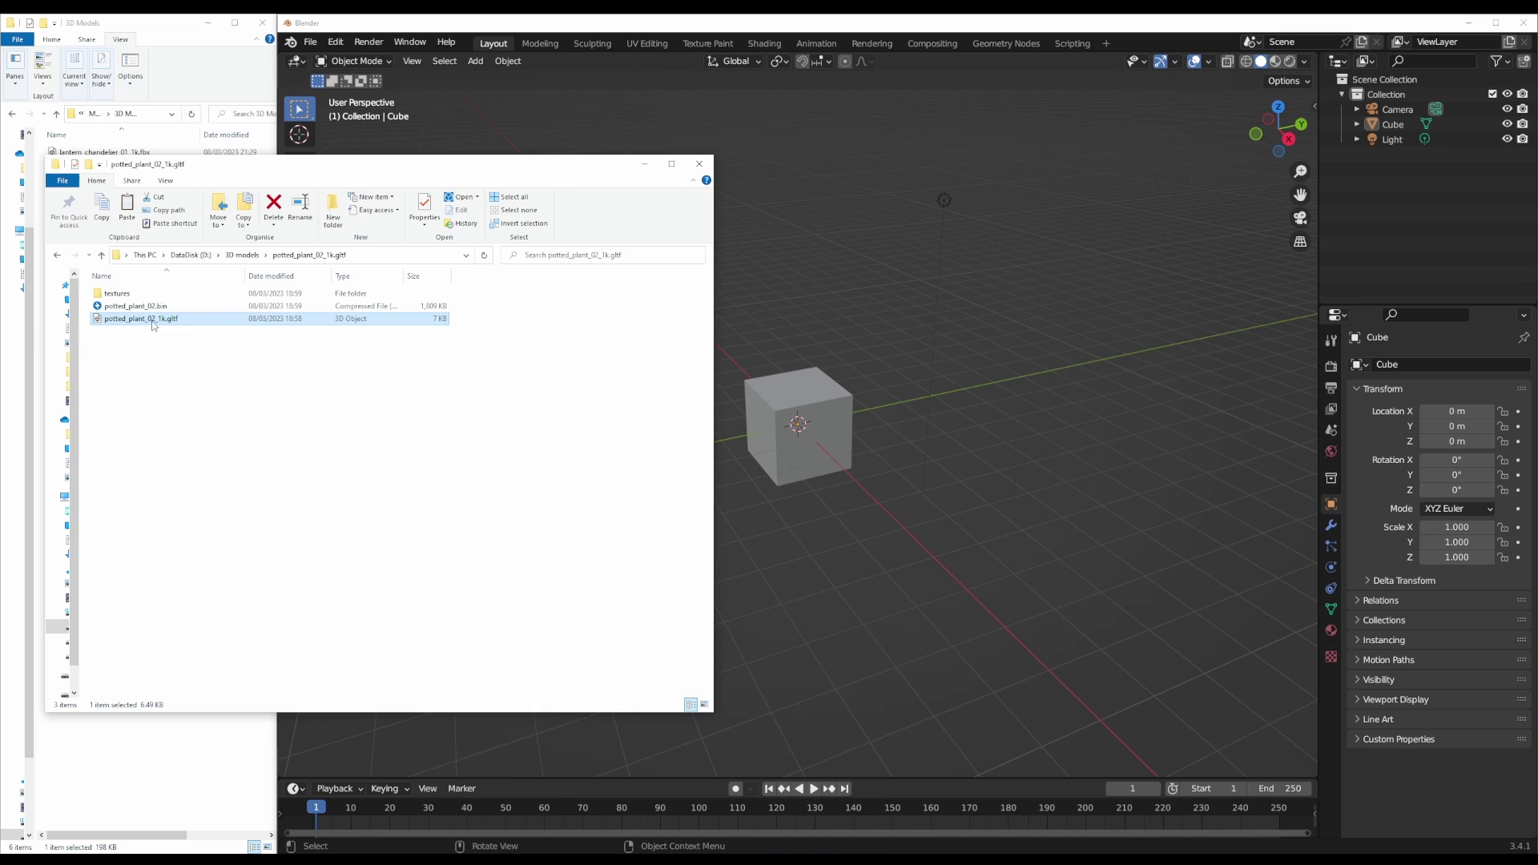
drag(156, 320, 1121, 506)
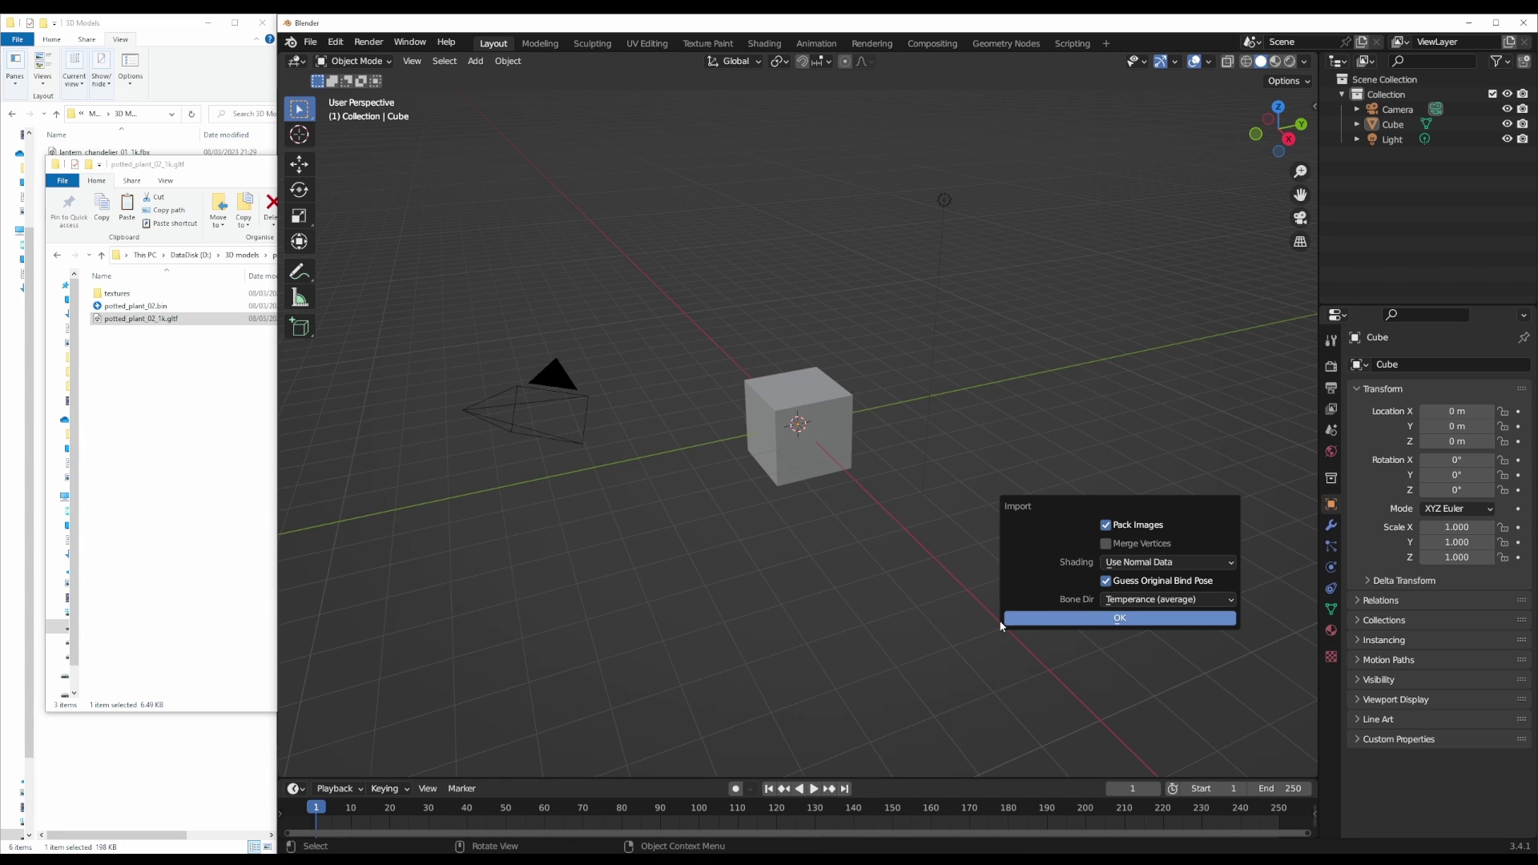
click(214, 508)
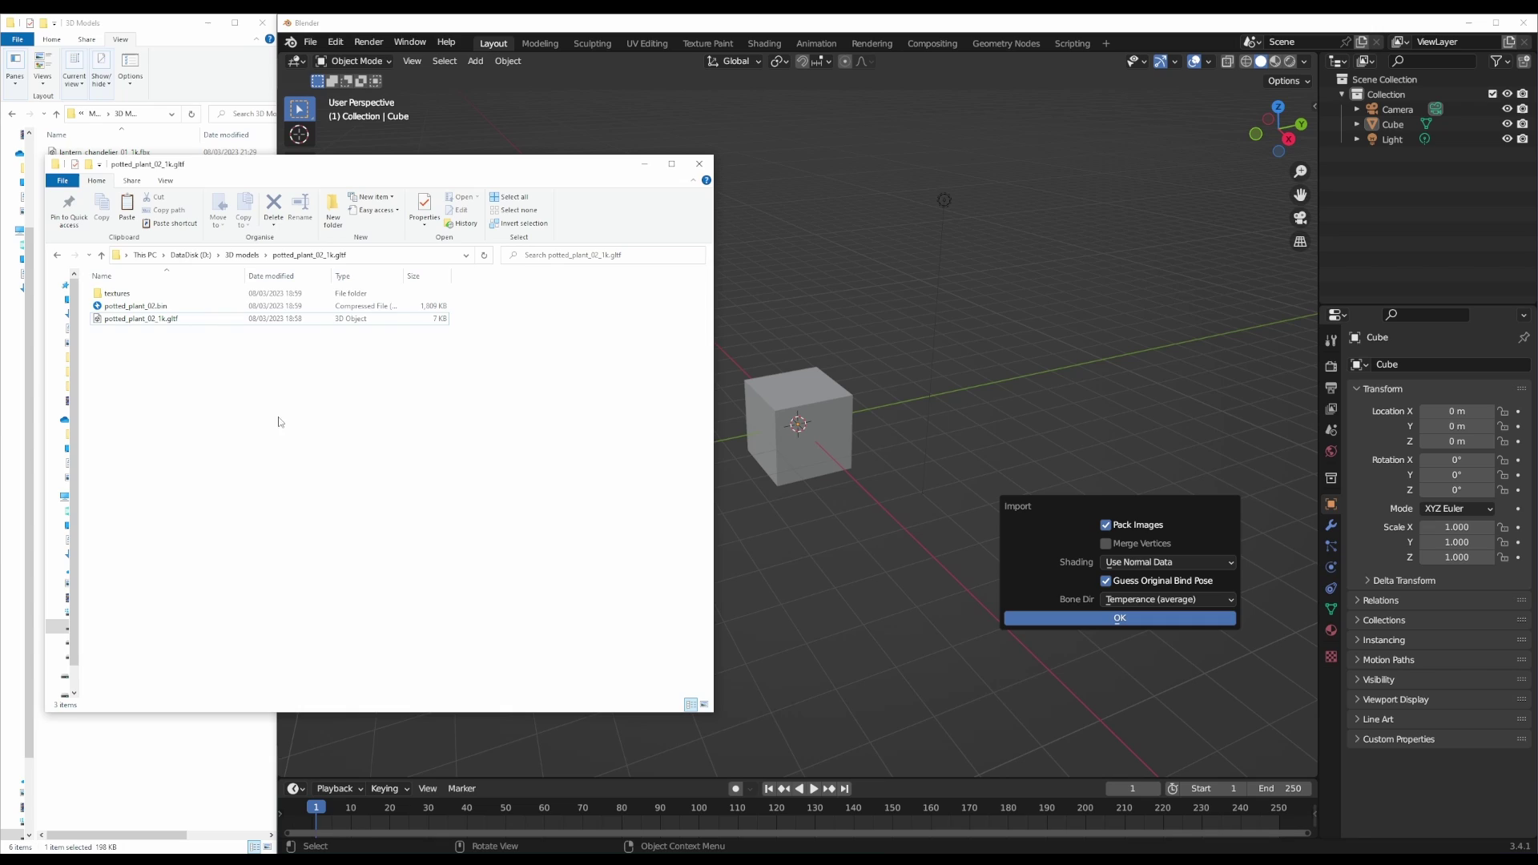
click(242, 255)
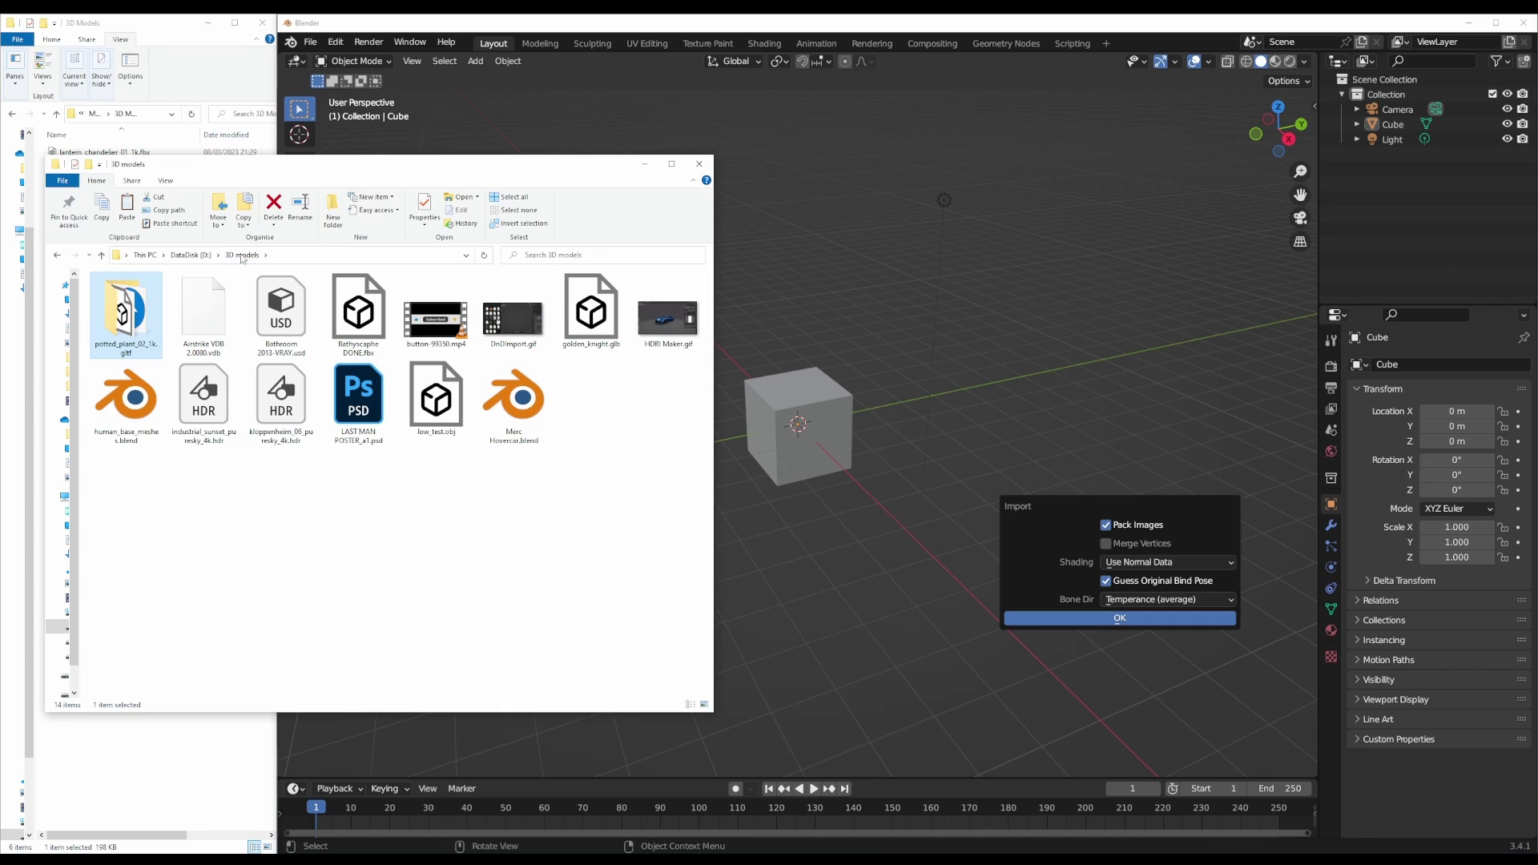
Drop the Bathroom USD scene into Blender and deselect the imported objects
drag(235, 172, 807, 522)
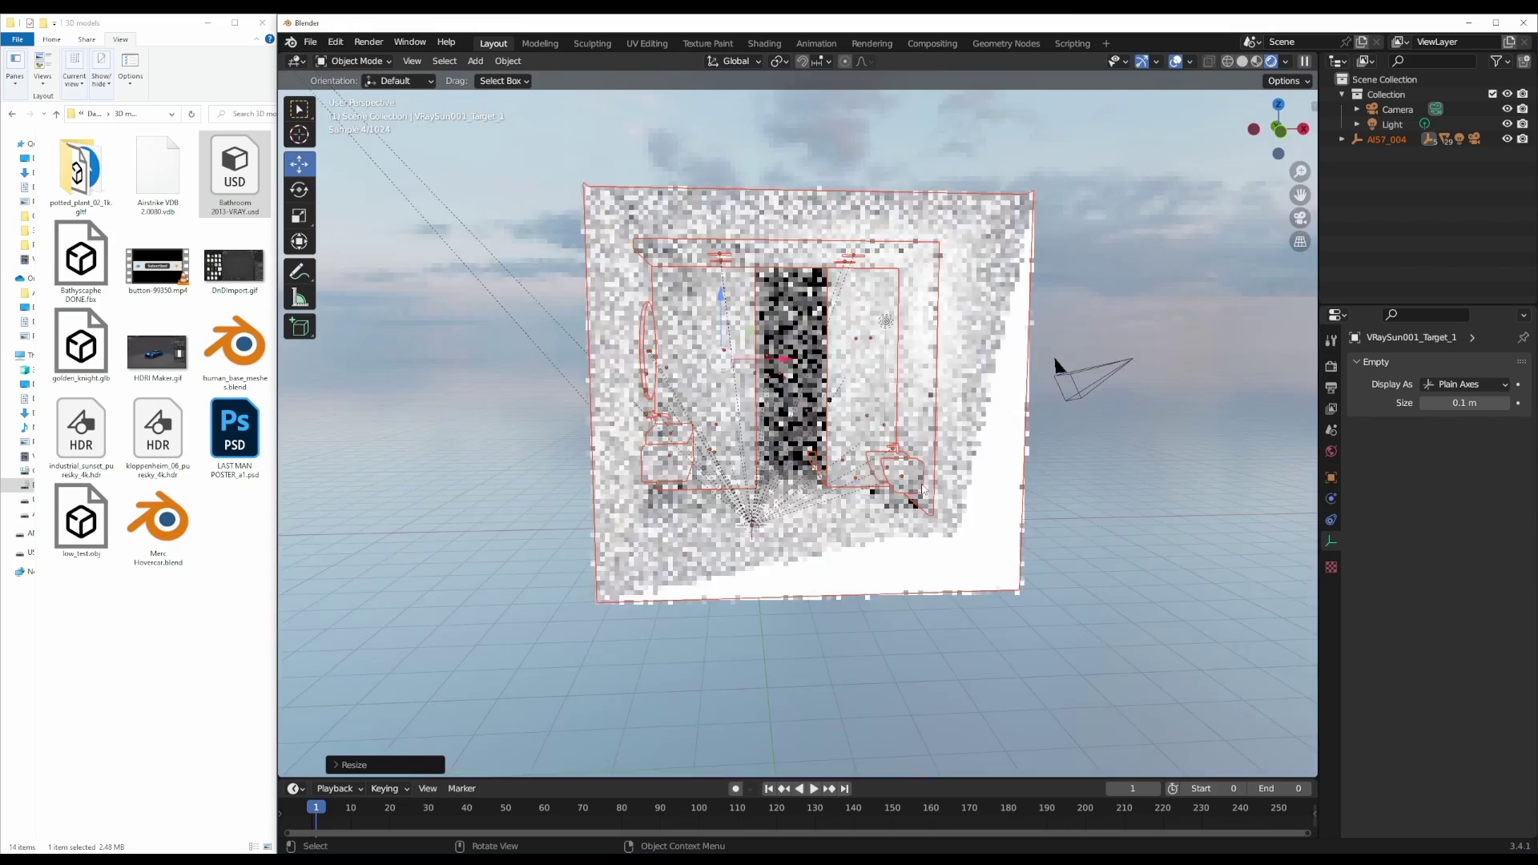
middle_drag(1137, 481, 1183, 484)
click(1184, 484)
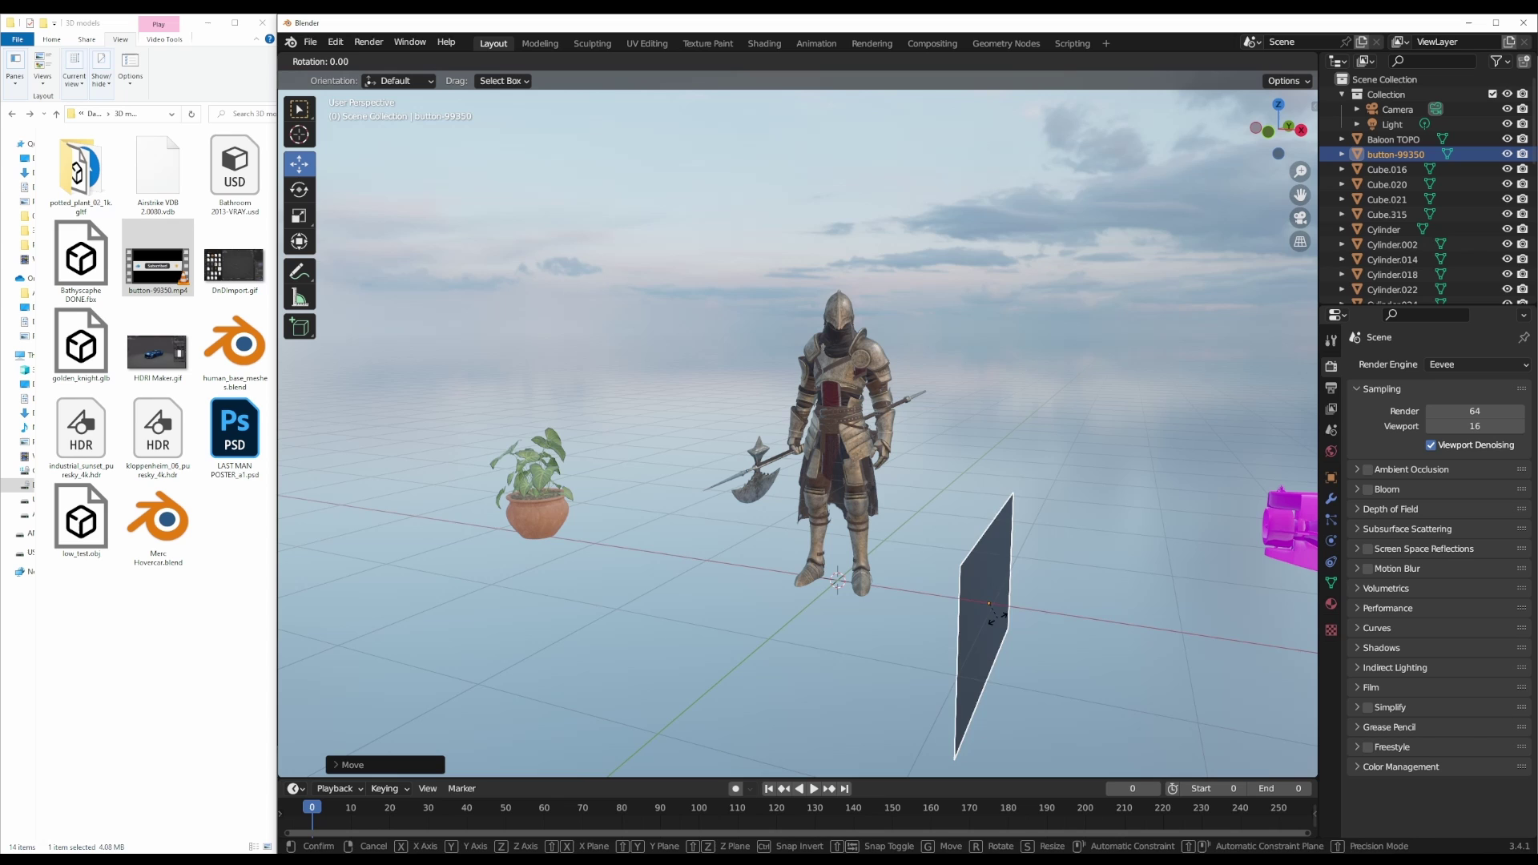
key(r)
key(z)
Rotate the video plane around Z to face the front, then drop in HDRI Maker.gif
click(929, 600)
key(space)
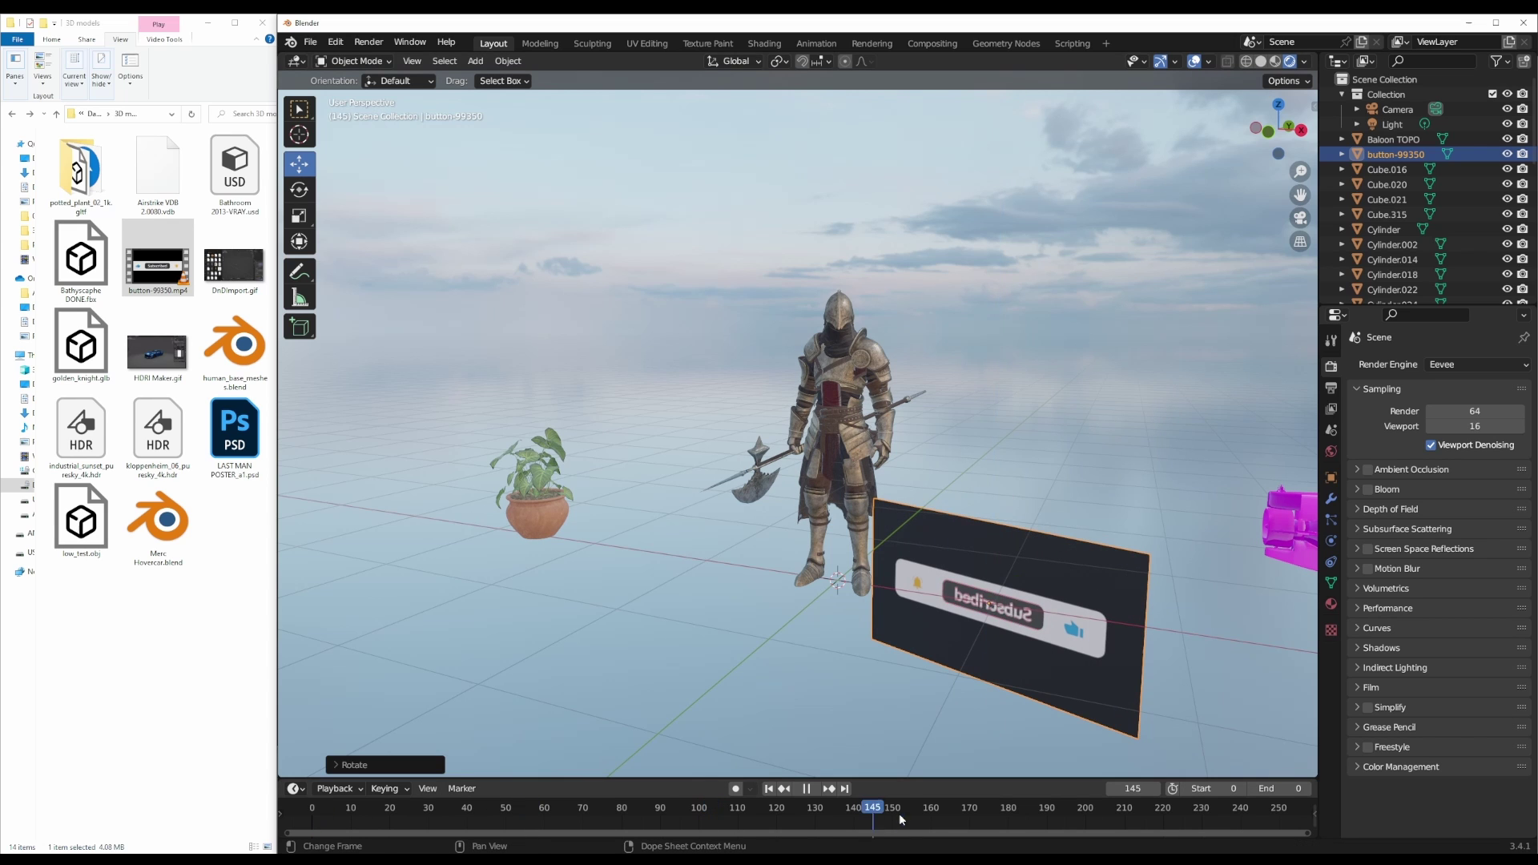
key(r)
key(z)
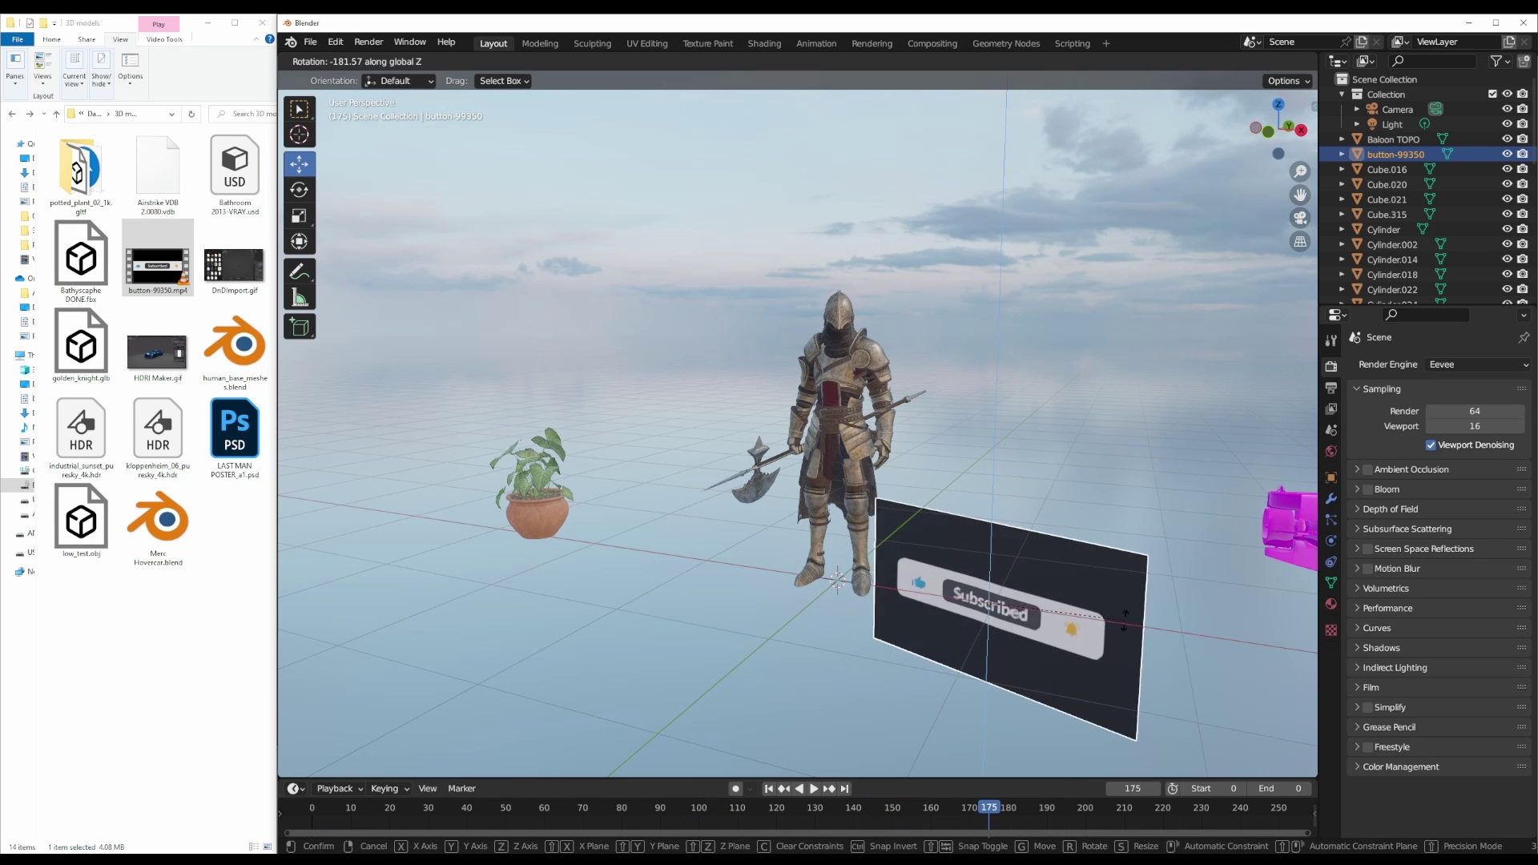
click(1124, 613)
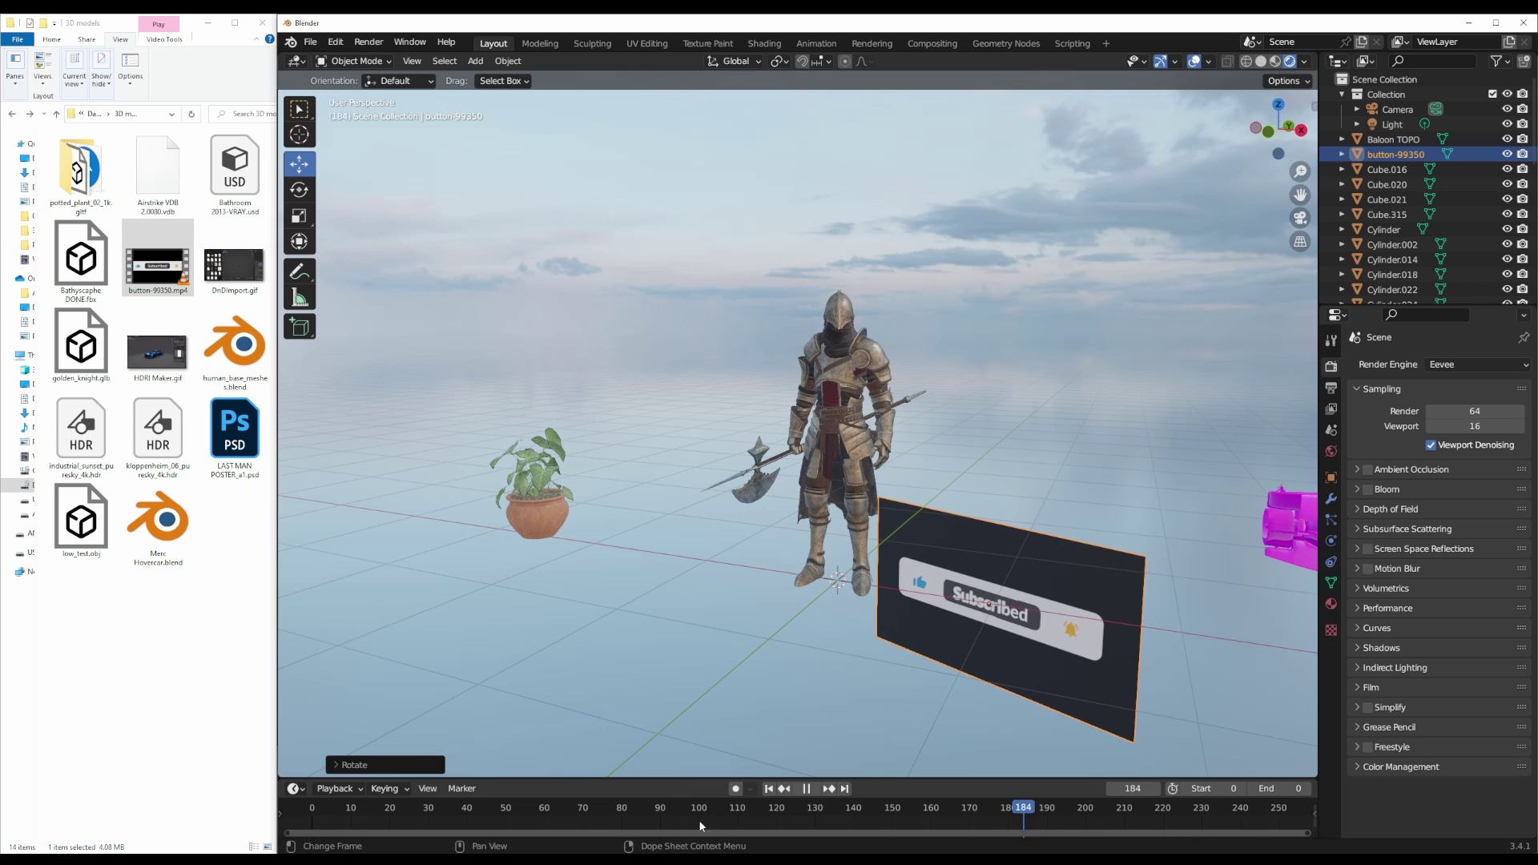
drag(158, 348, 539, 624)
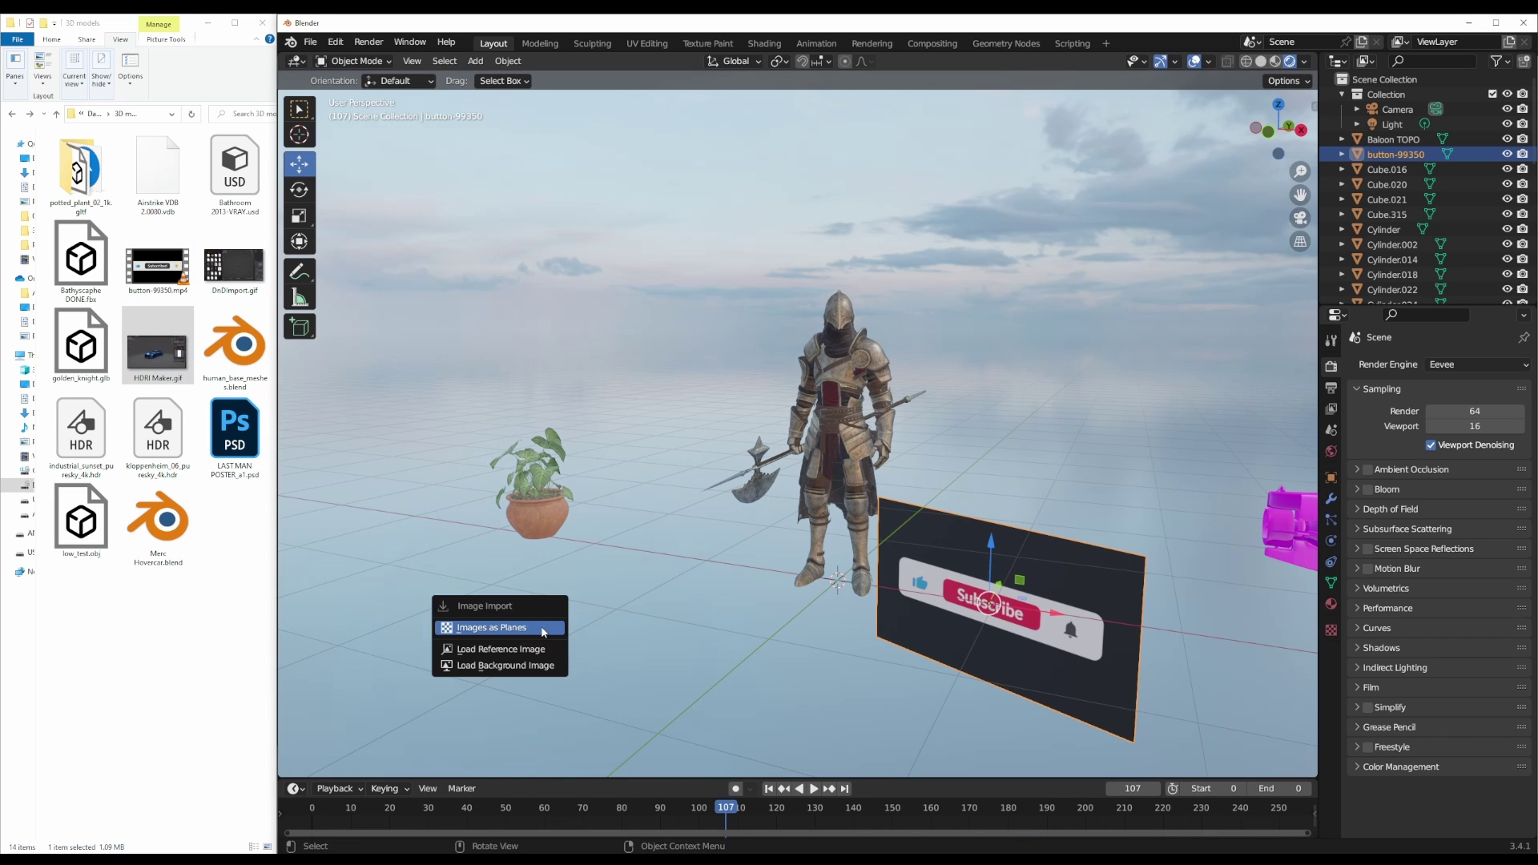
Add HDRI Maker.gif as an image plane in front of the plant and scrub to frame 86
click(539, 628)
drag(841, 586, 575, 615)
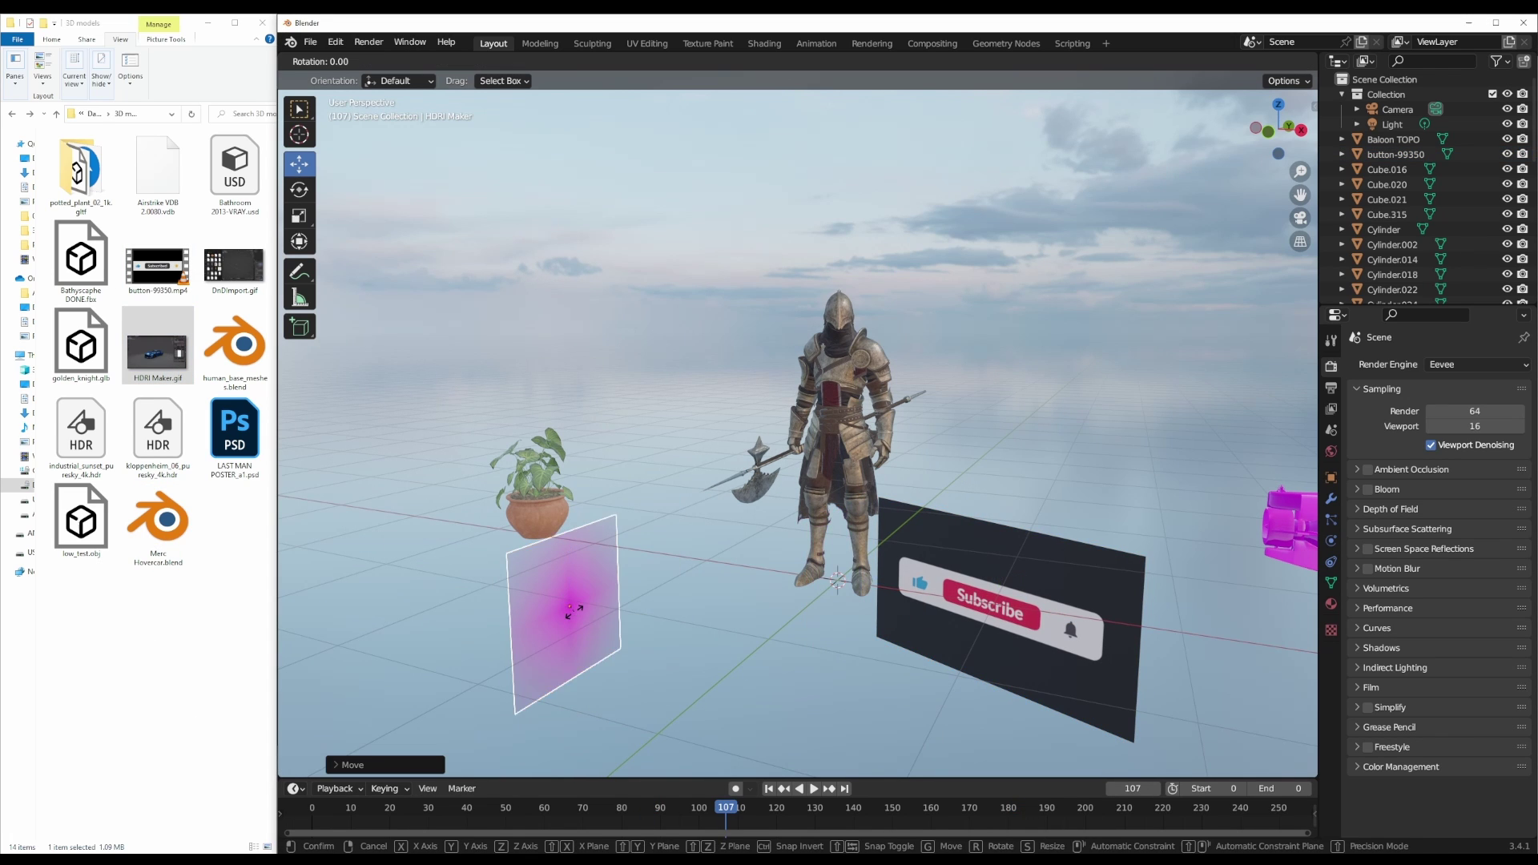
click(566, 607)
drag(705, 809, 645, 809)
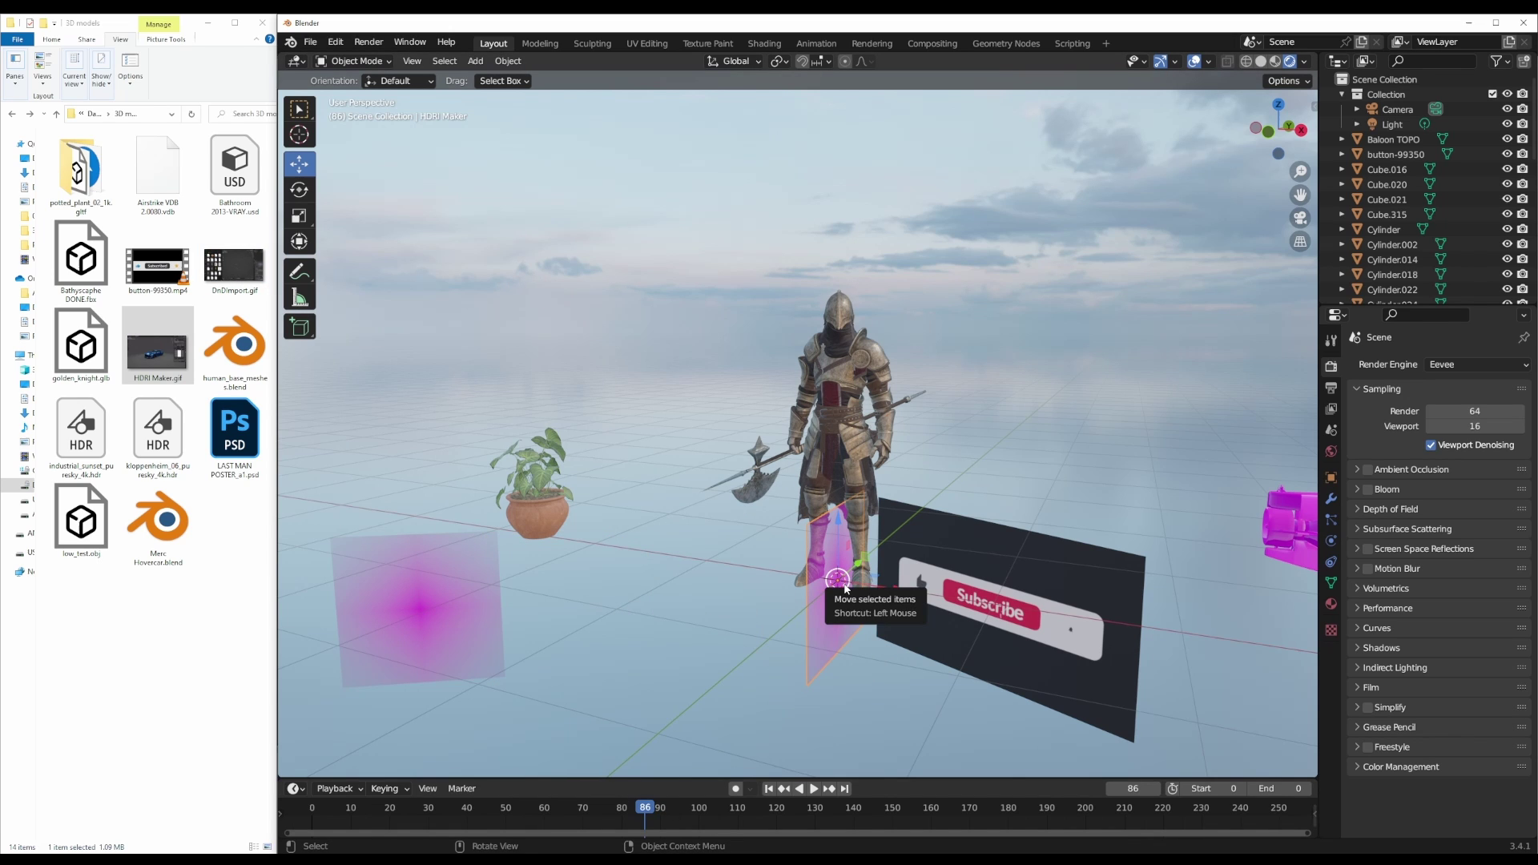
Move the plane left beside the other magenta plane and turn it to face the camera
drag(837, 578, 649, 578)
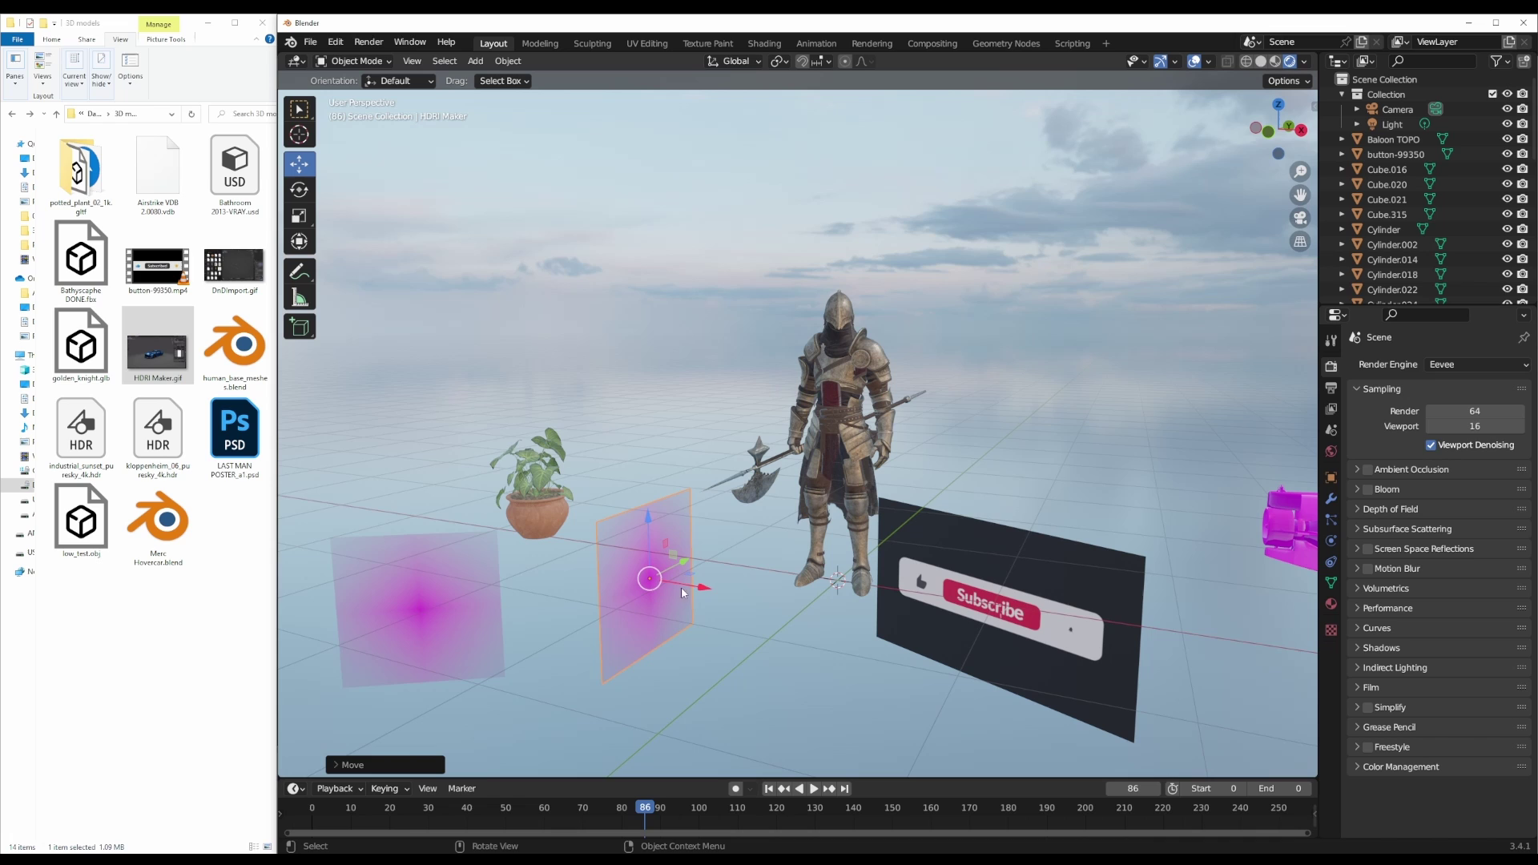
key(r)
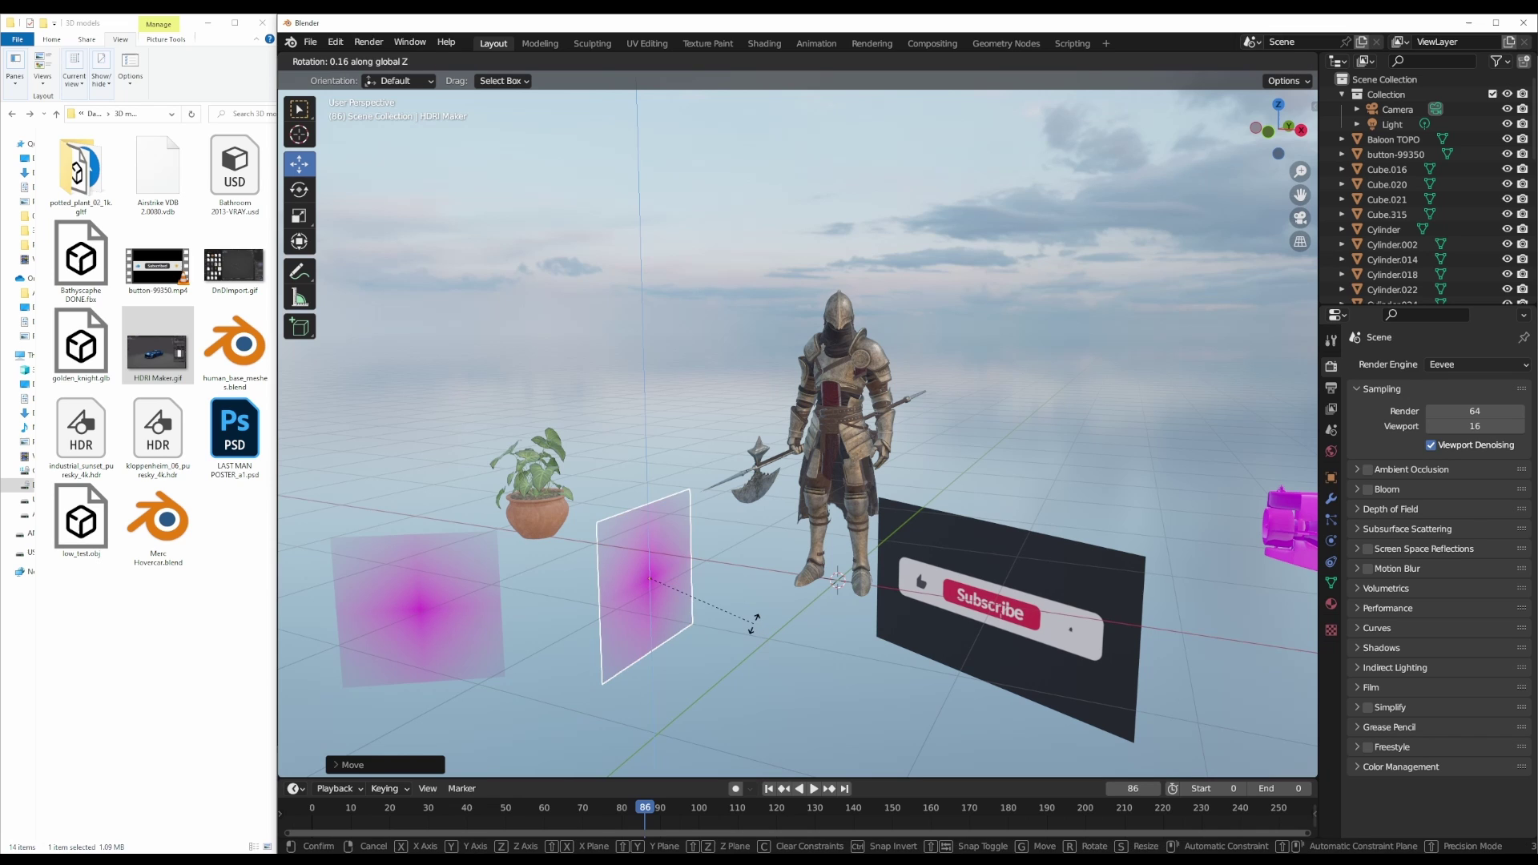
key(Return)
click(181, 661)
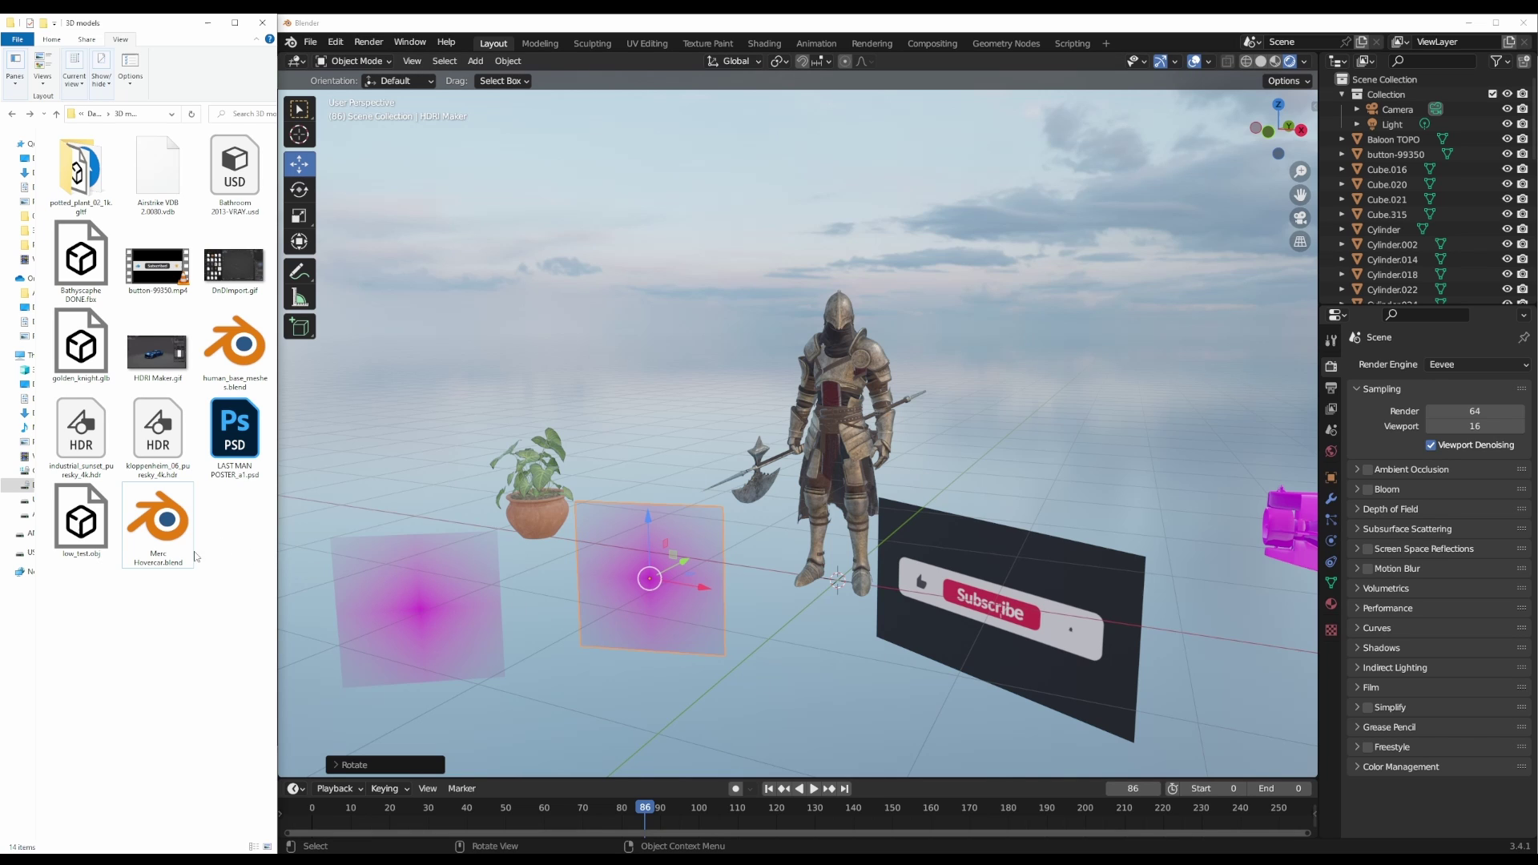
Drop Merc Hovercar.blend onto the viewport and dismiss the Open/Link/Append menu unloaded
drag(171, 537, 1138, 455)
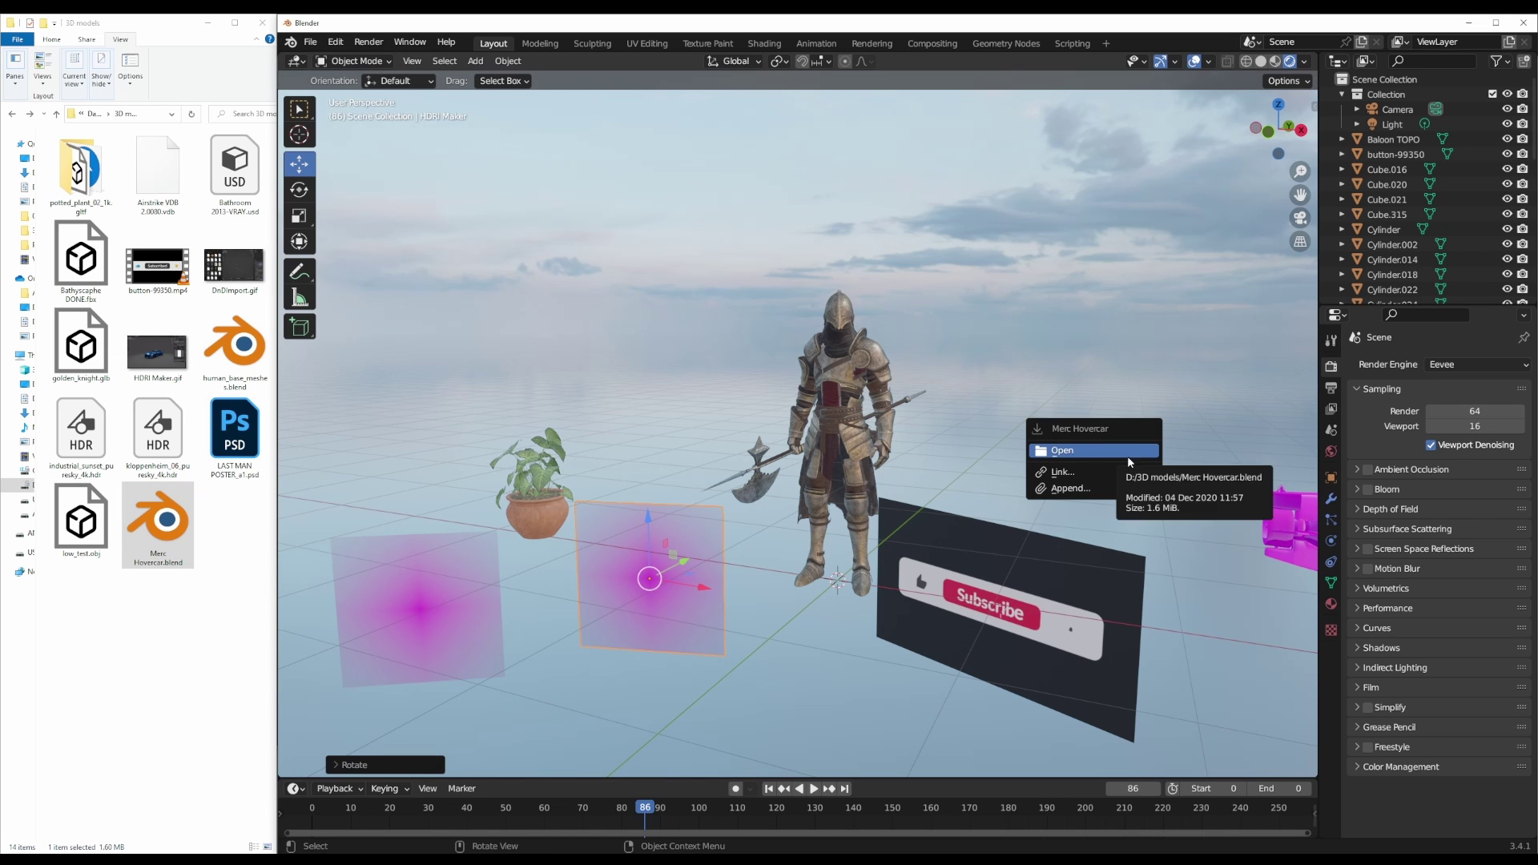
click(1042, 337)
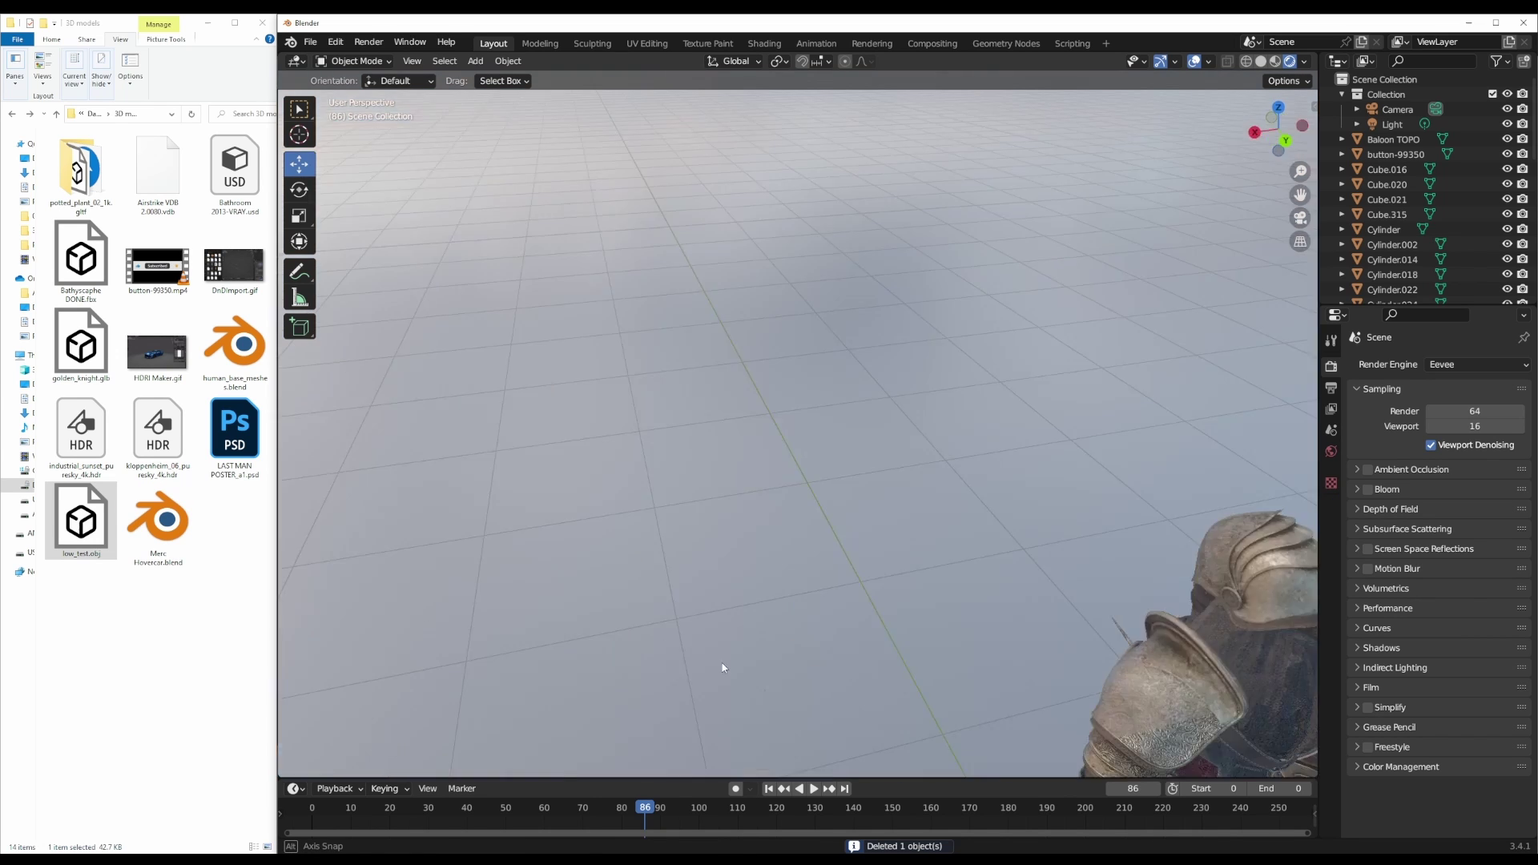
Import the first low_test table and move it left to uncover the knight
scroll(1002, 613, down, 6)
middle_drag(935, 626, 812, 607)
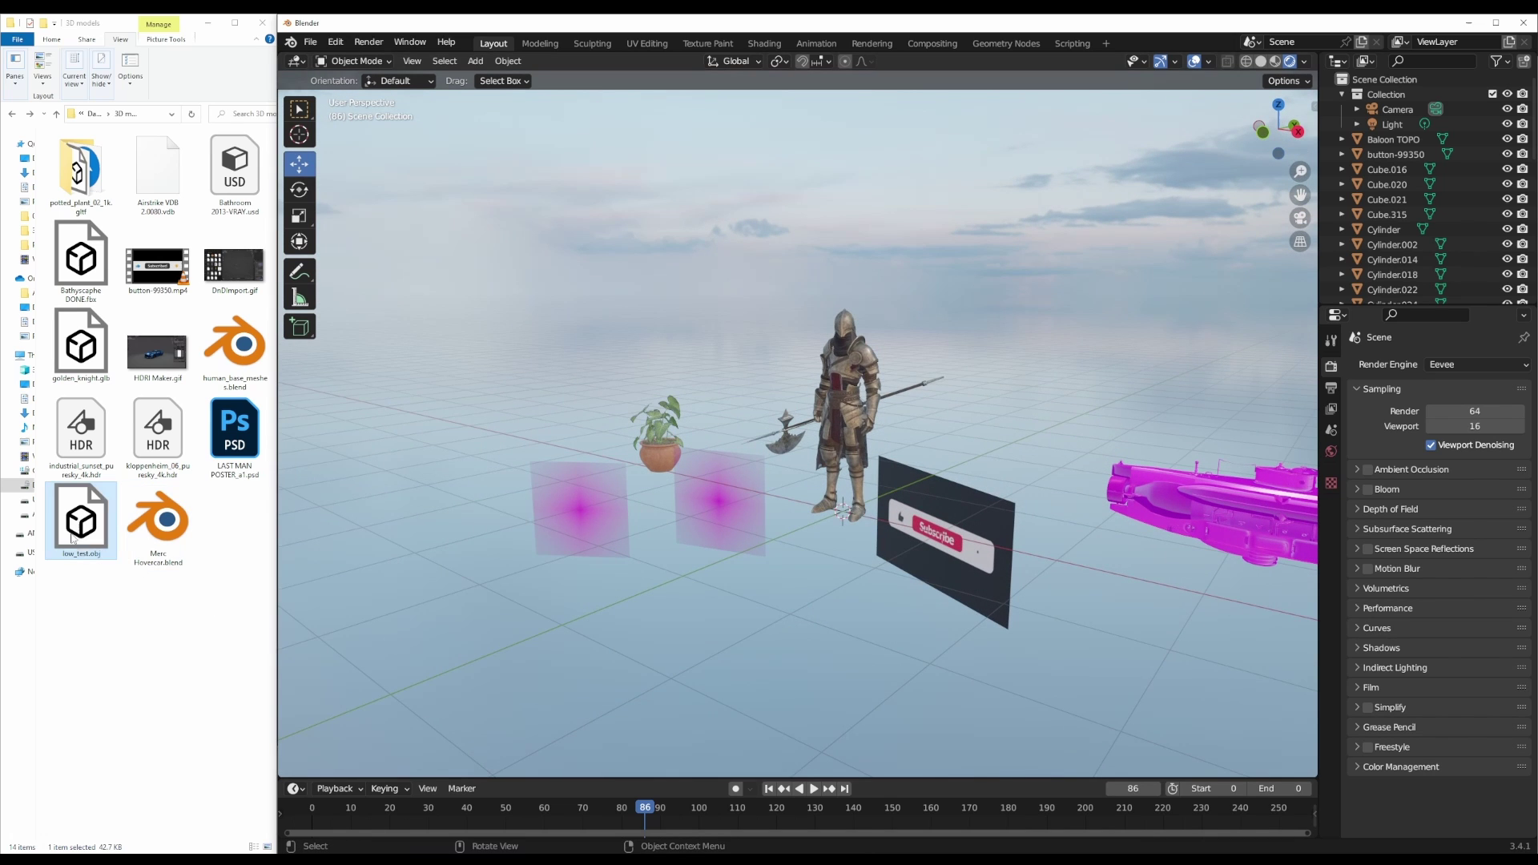
drag(80, 521, 809, 602)
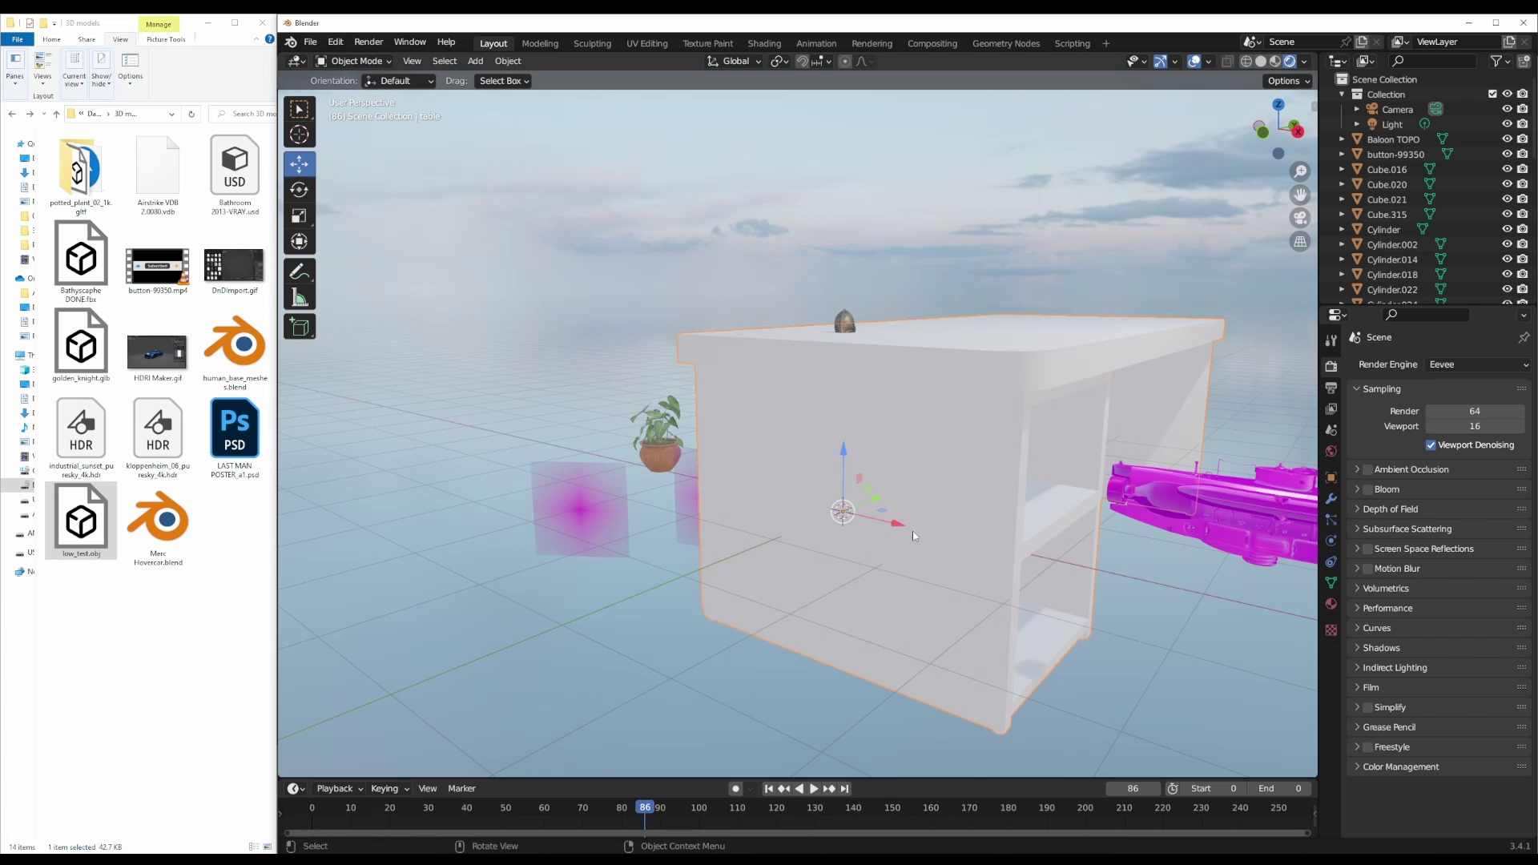
drag(911, 530, 474, 431)
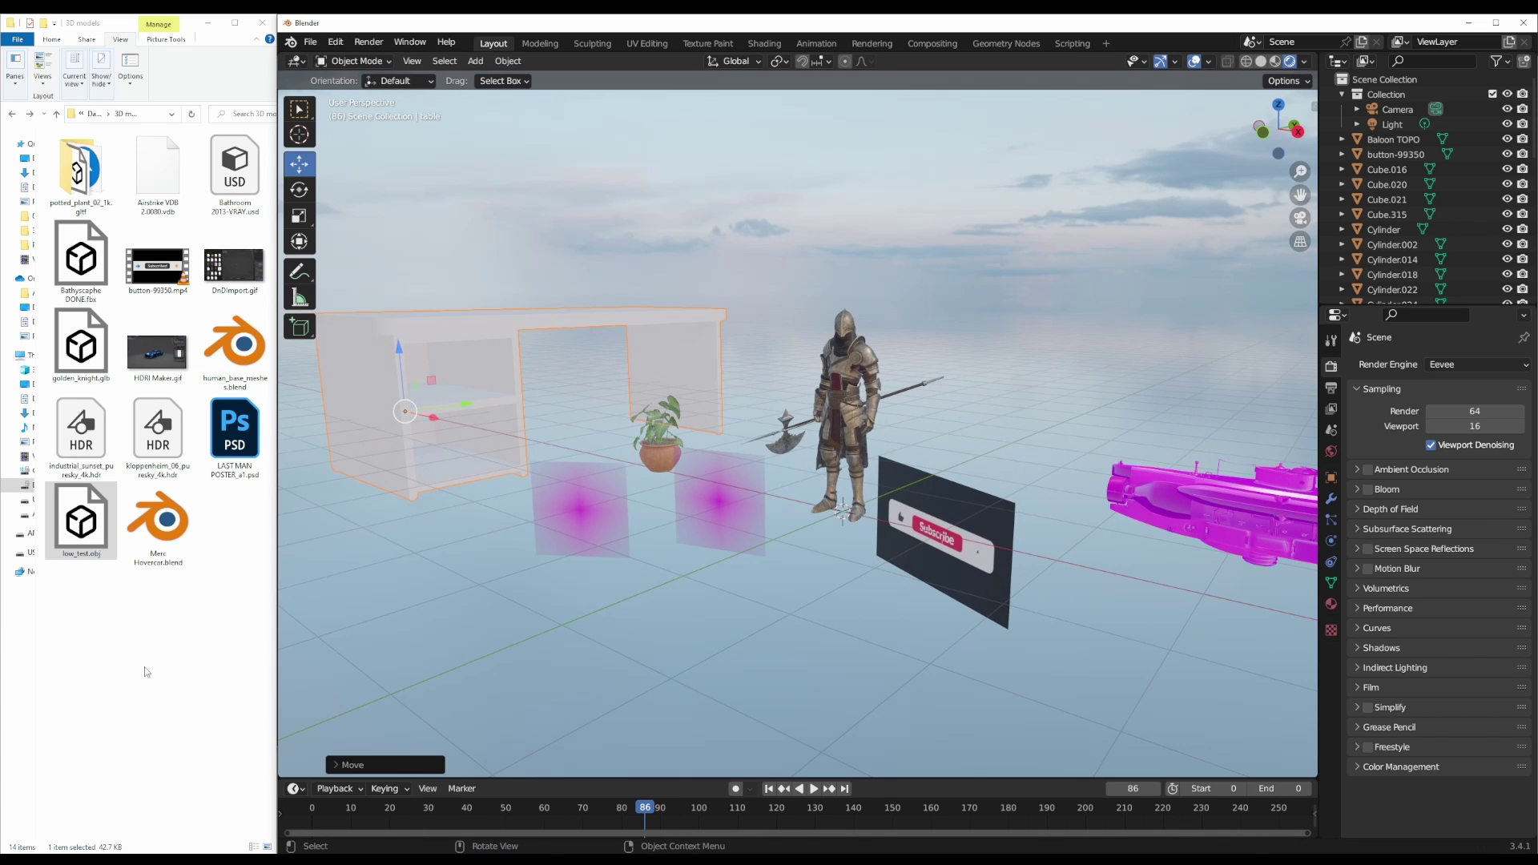
click(646, 630)
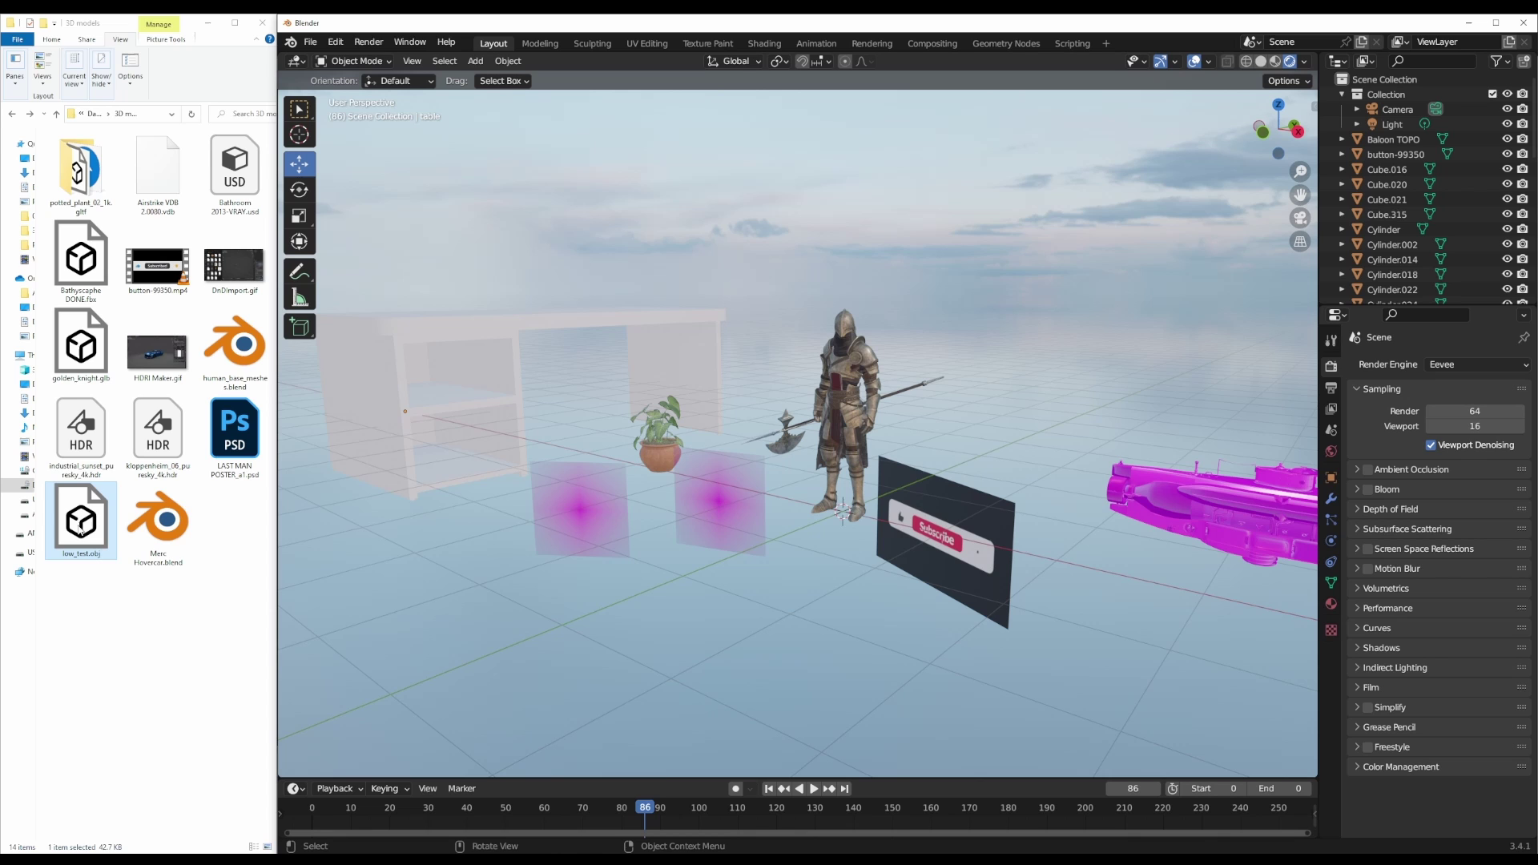
Import two more low_test tables, moving one right and back and the other far left
drag(80, 531, 875, 651)
scroll(881, 577, down, 5)
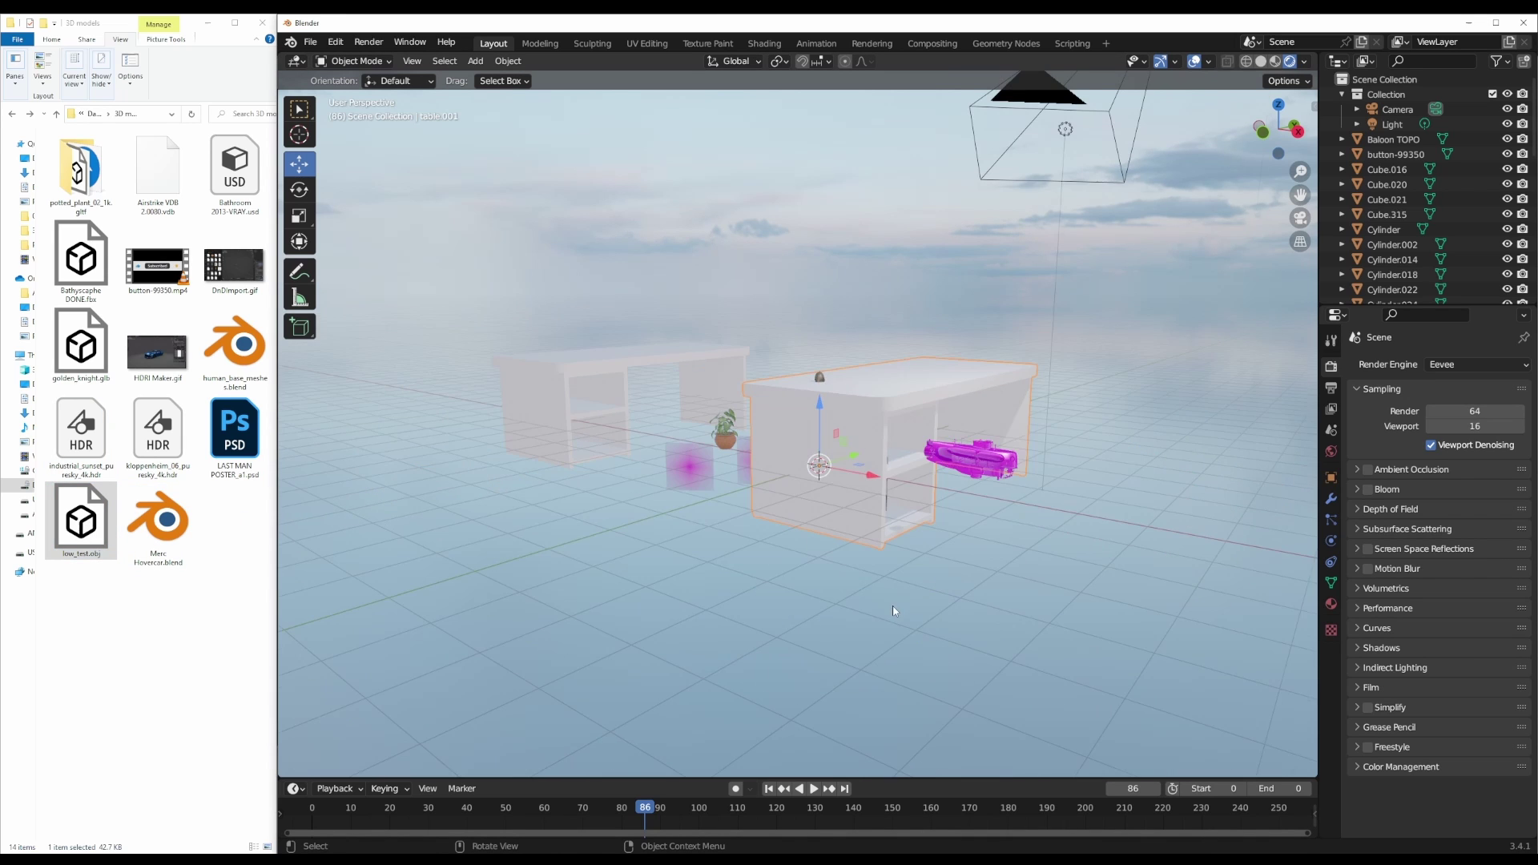
middle_drag(881, 577, 875, 440)
drag(875, 438, 1097, 366)
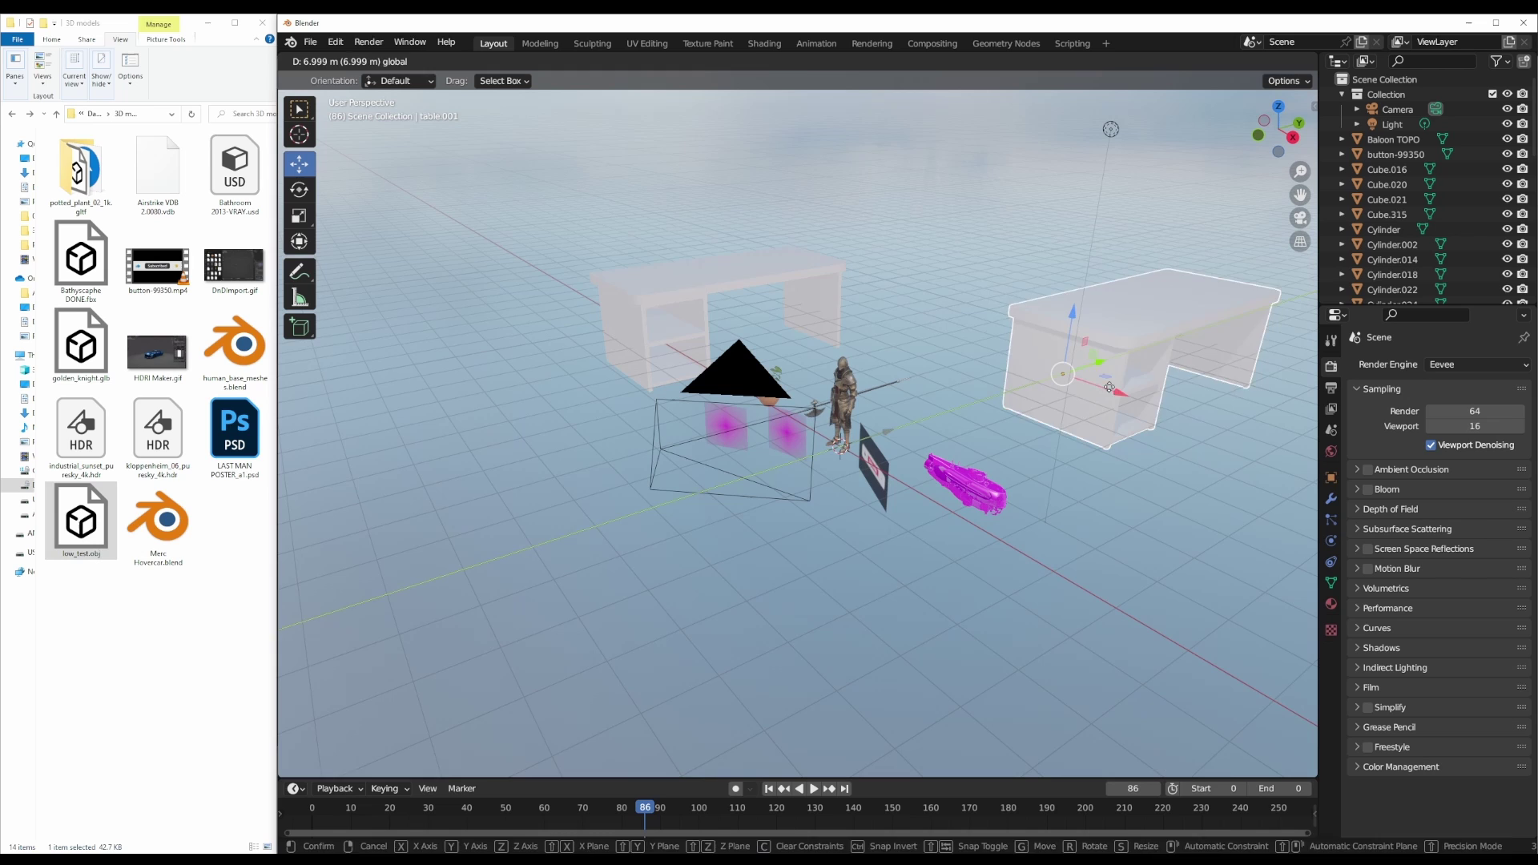
drag(127, 538, 769, 542)
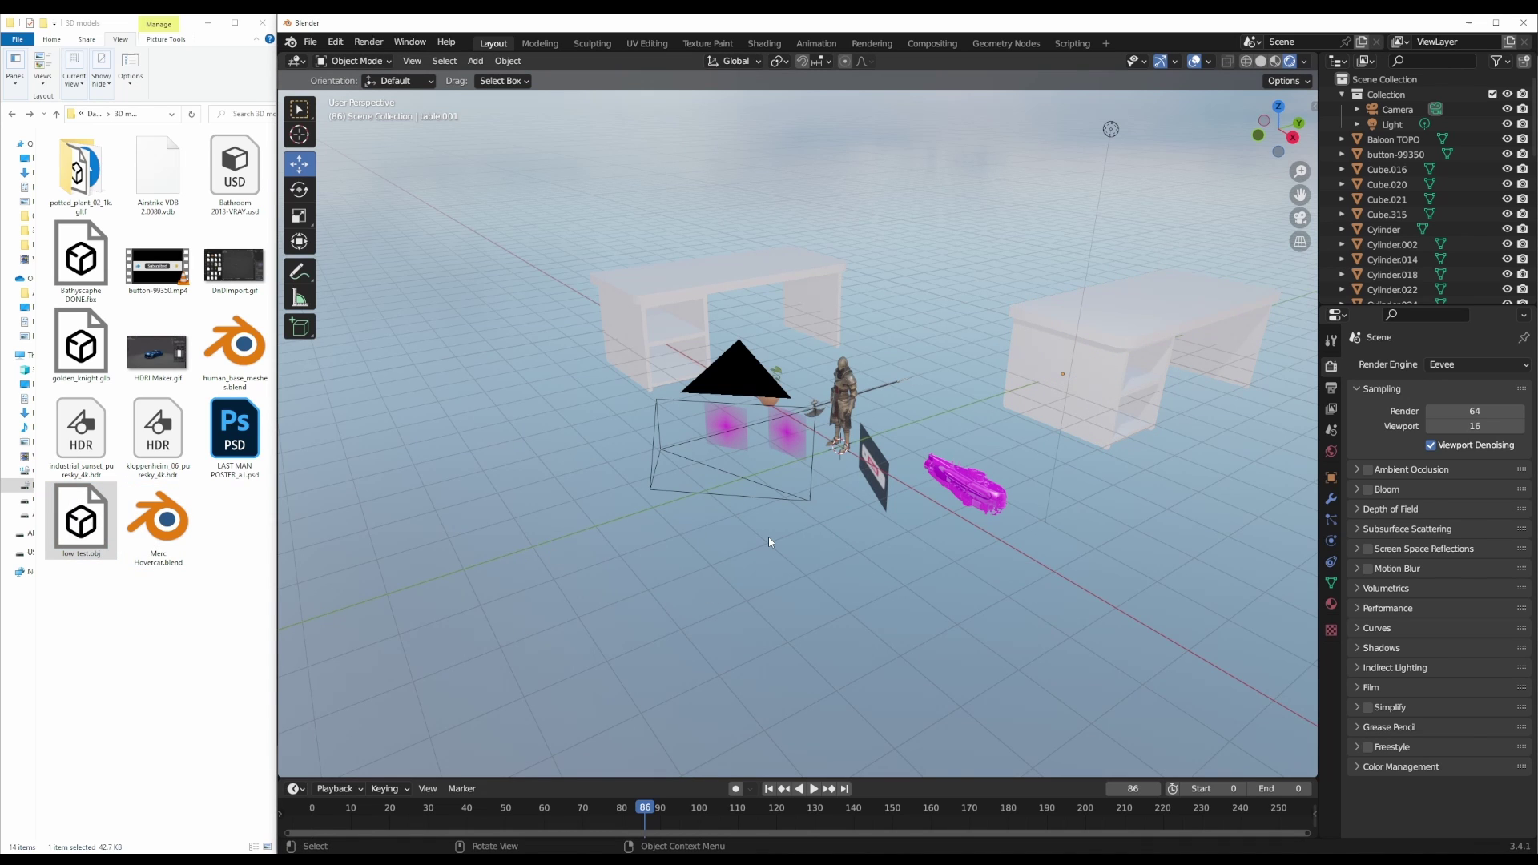
drag(81, 520, 964, 575)
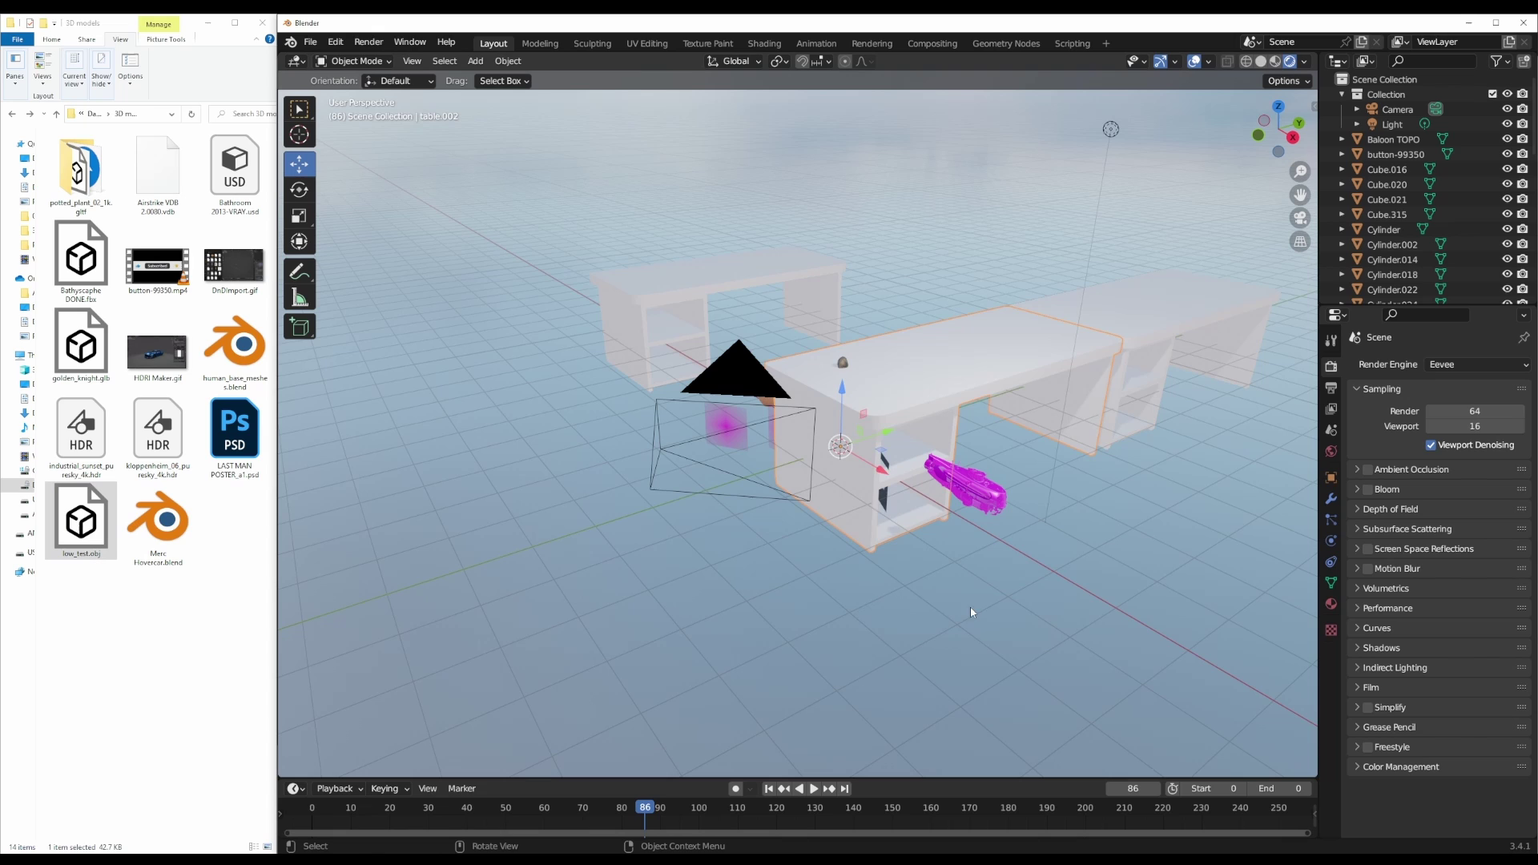
drag(841, 446, 530, 264)
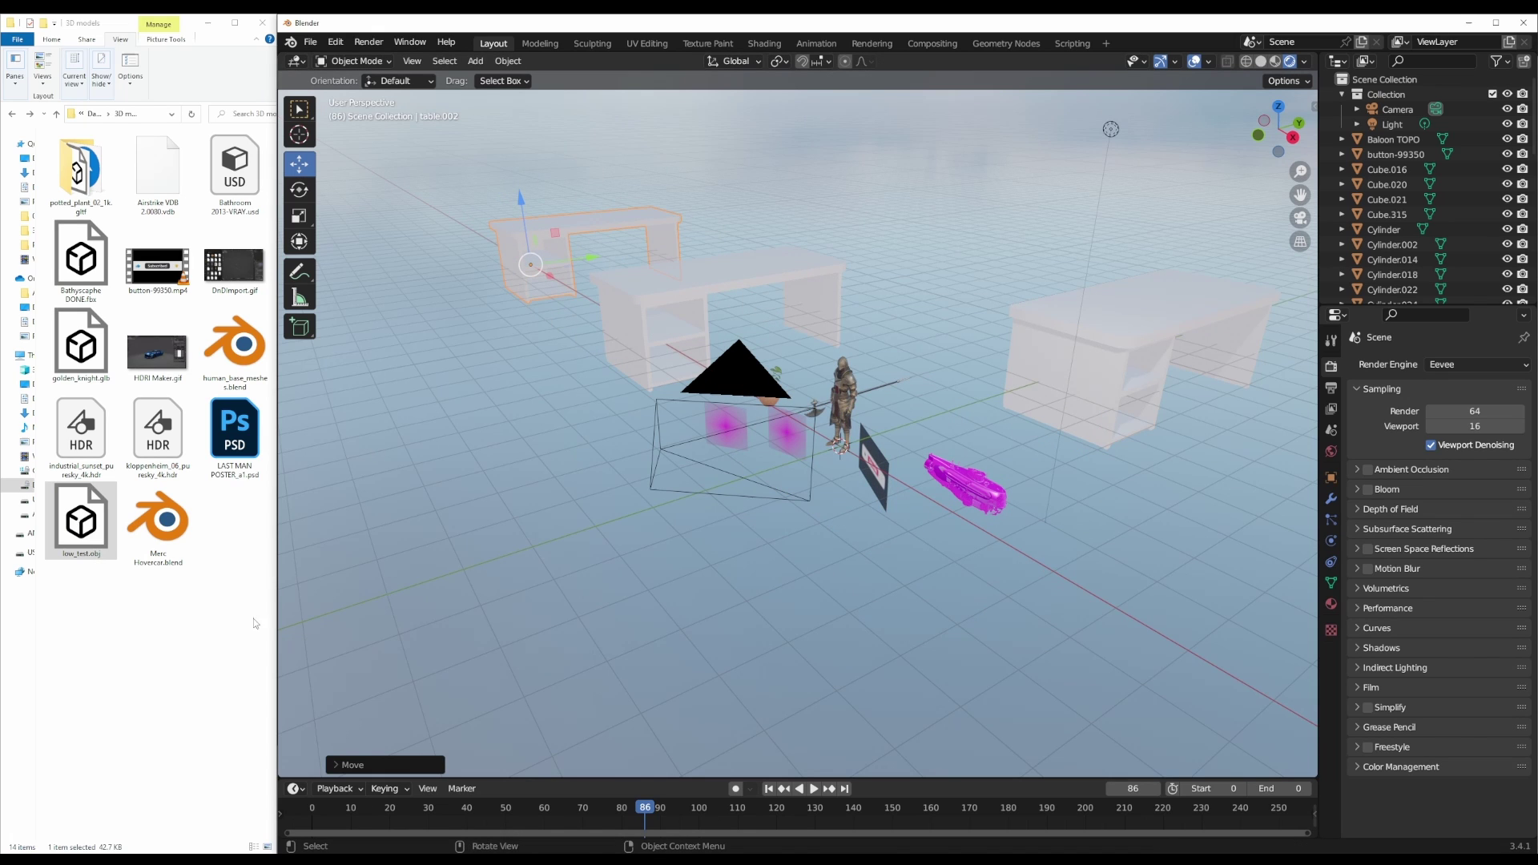
click(212, 687)
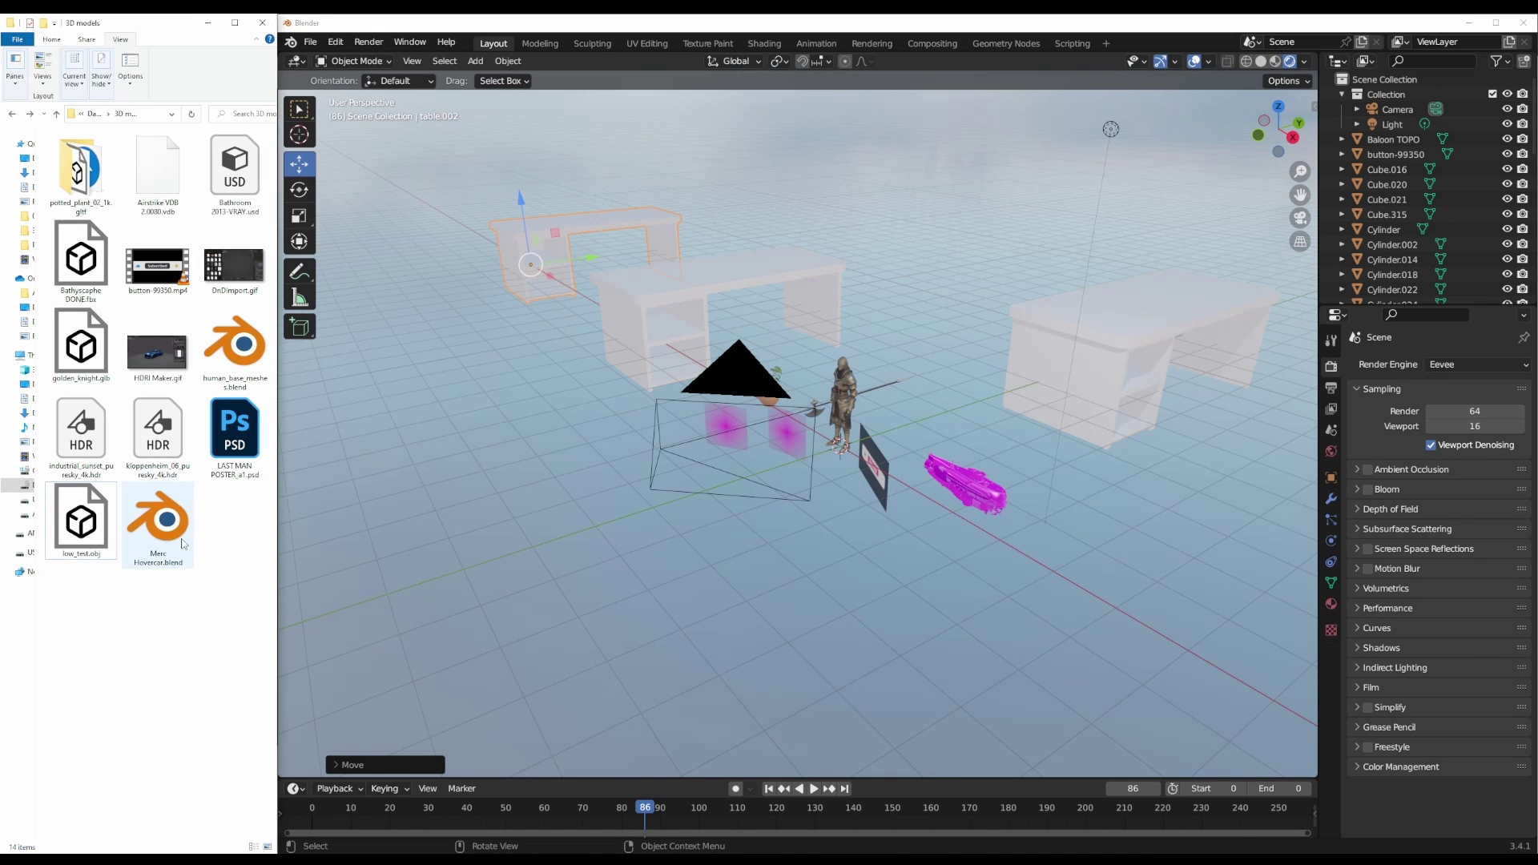
click(834, 407)
Import two potted_plant_02_1k.gltf plants, placing one front left and one beside the magenta gun
double_click(78, 172)
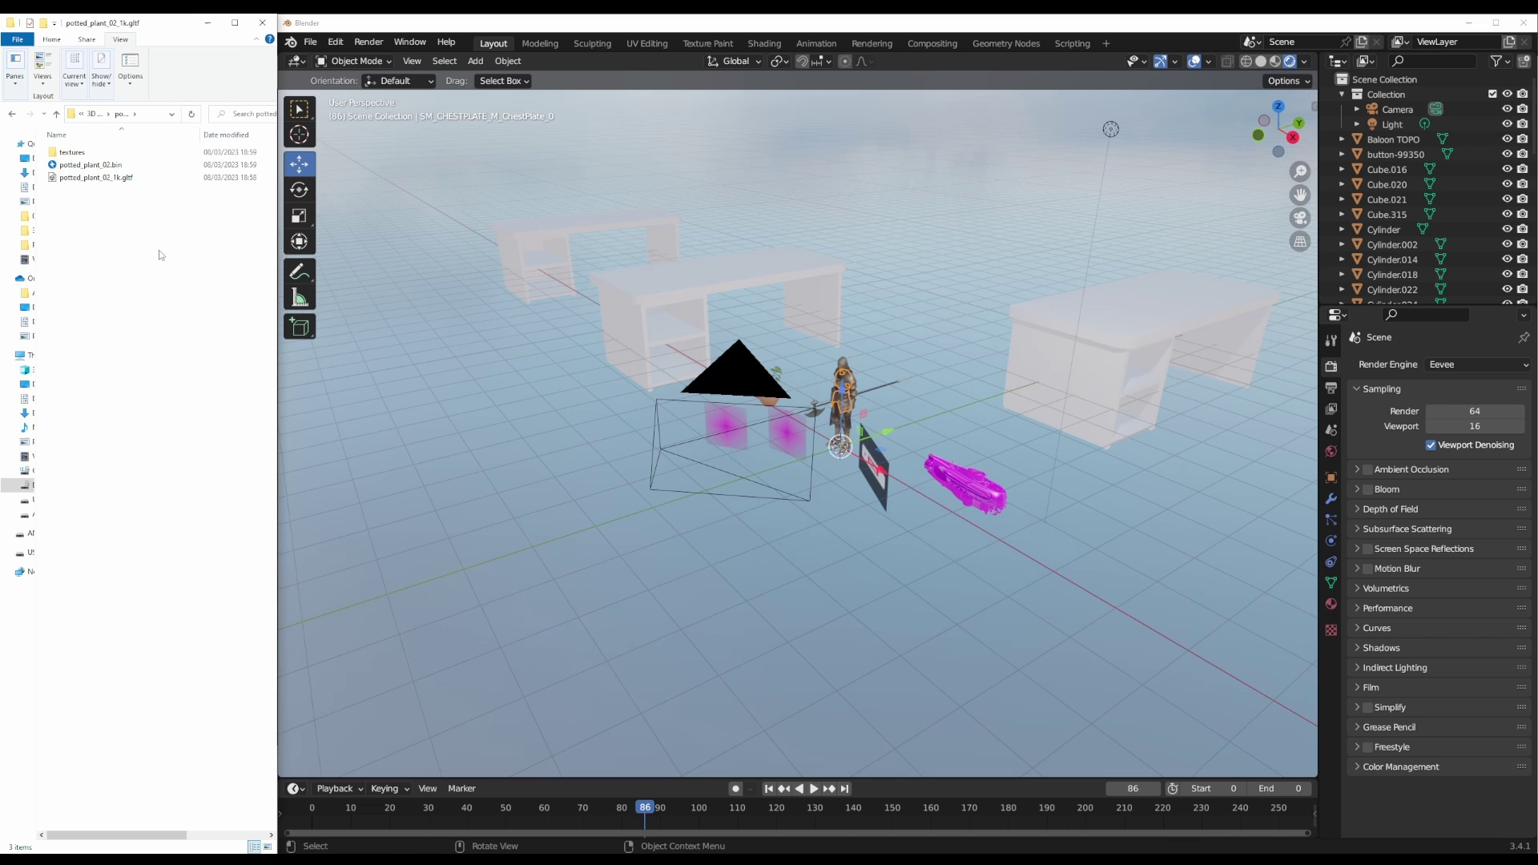
drag(92, 177, 692, 615)
scroll(693, 615, up, 4)
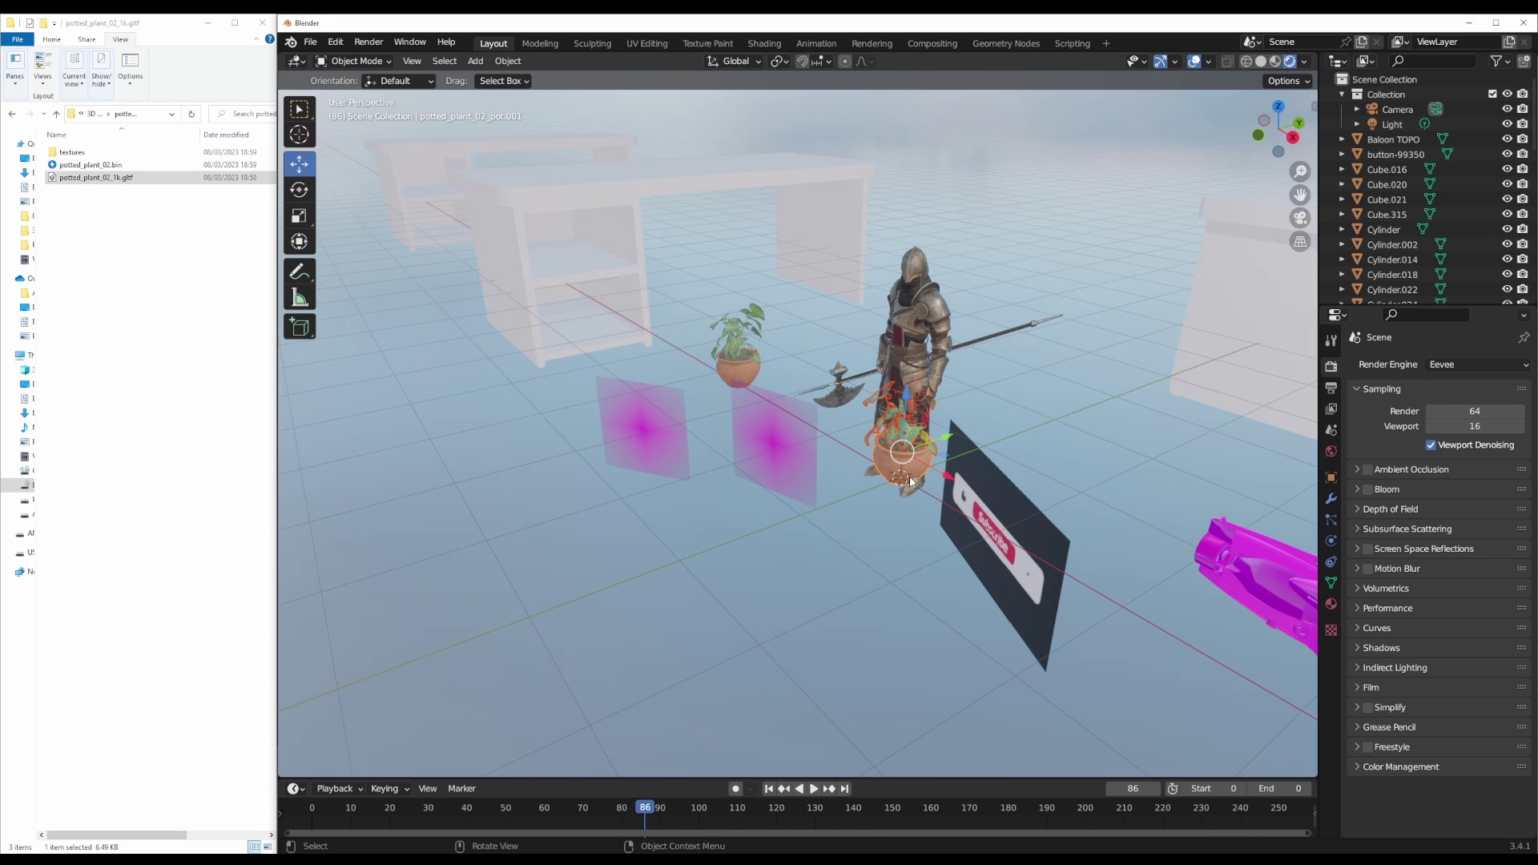
drag(941, 467, 653, 642)
scroll(652, 642, down, 5)
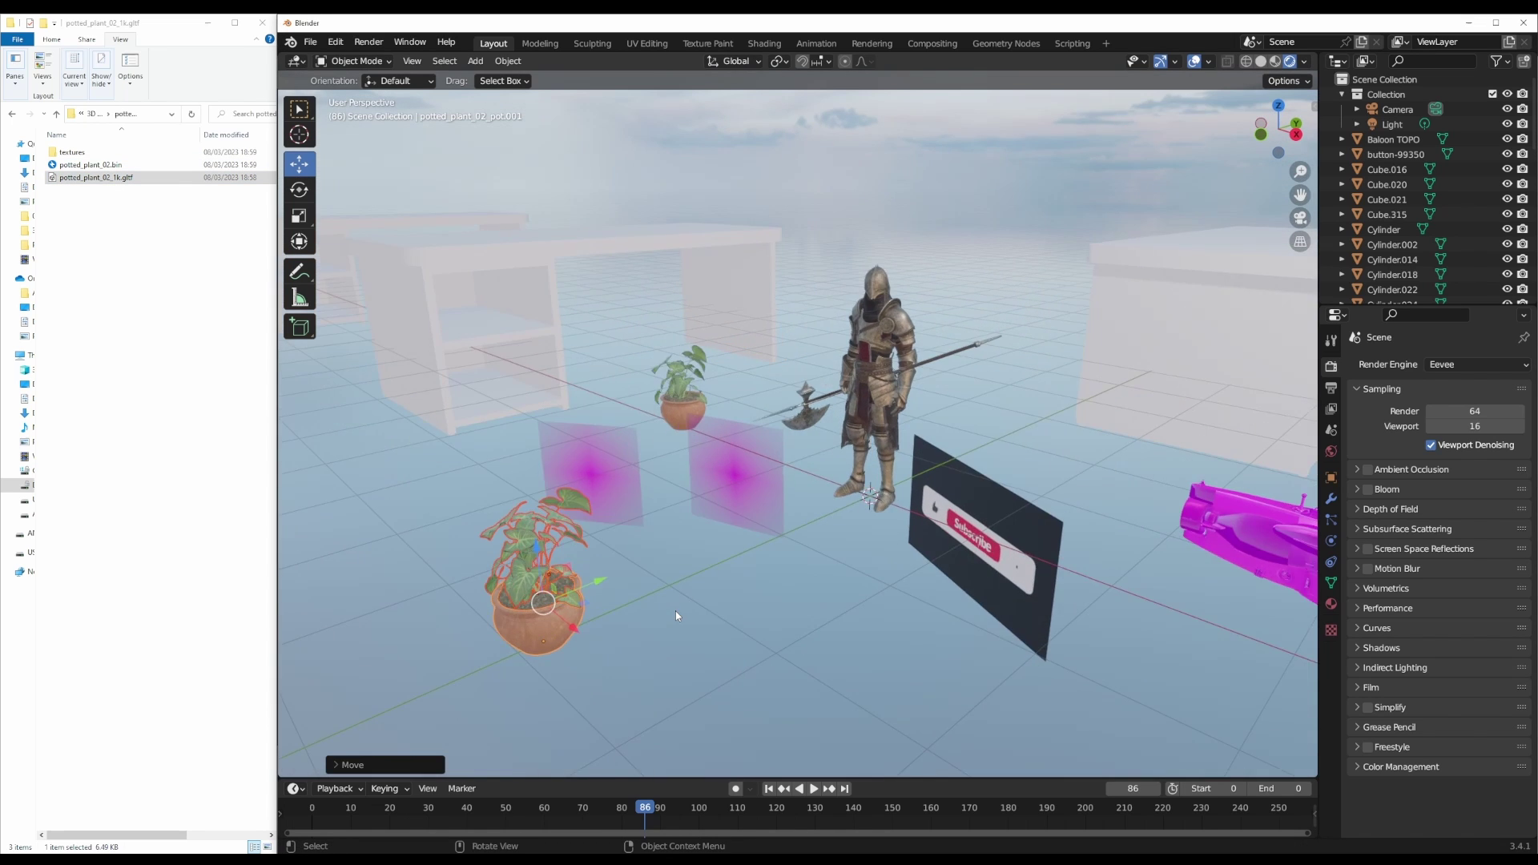
drag(96, 177, 459, 491)
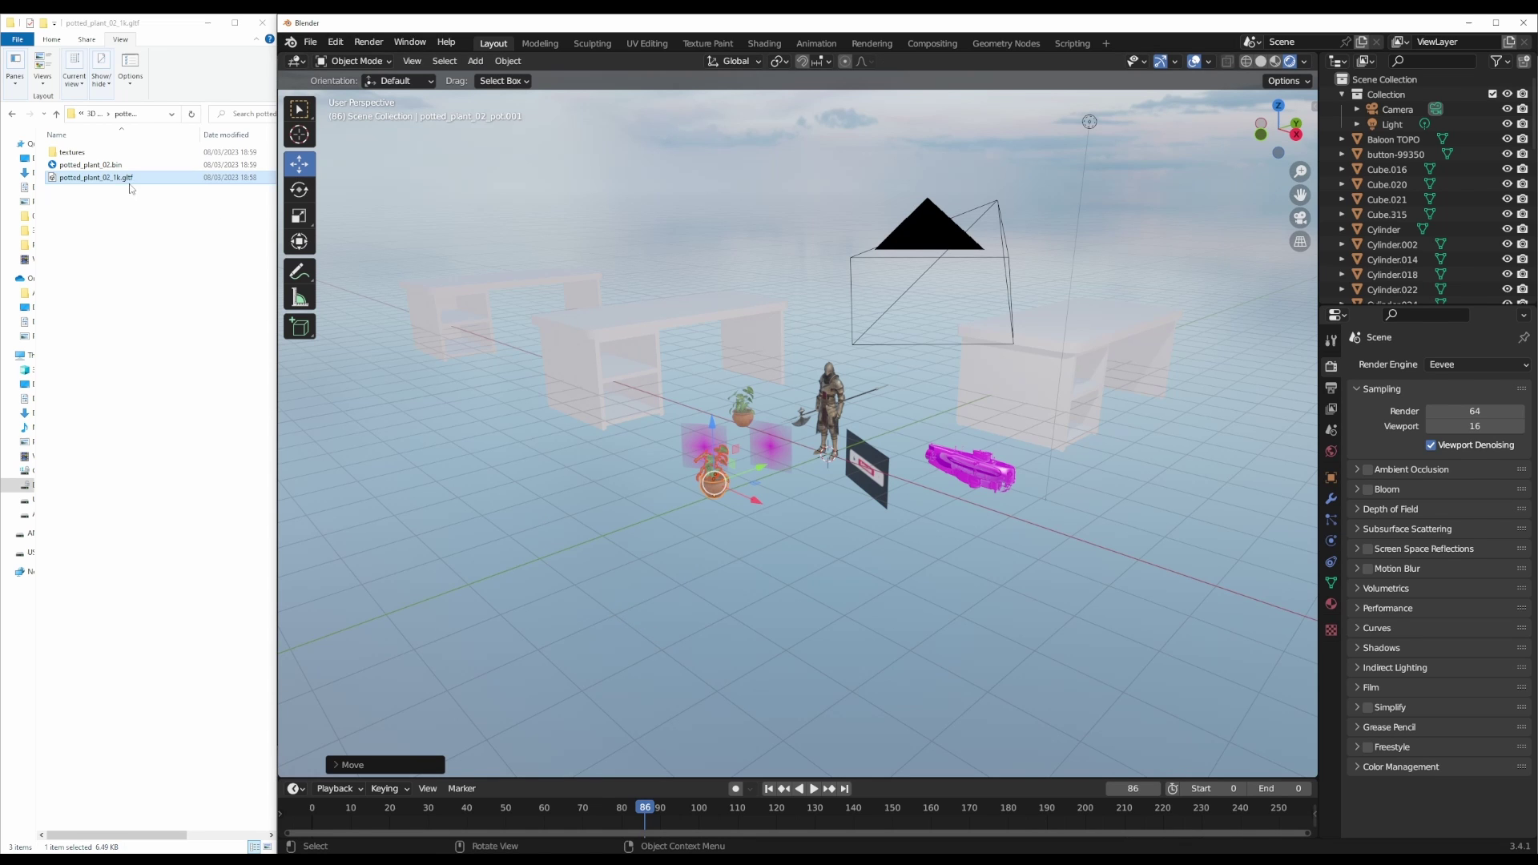
drag(128, 178, 880, 619)
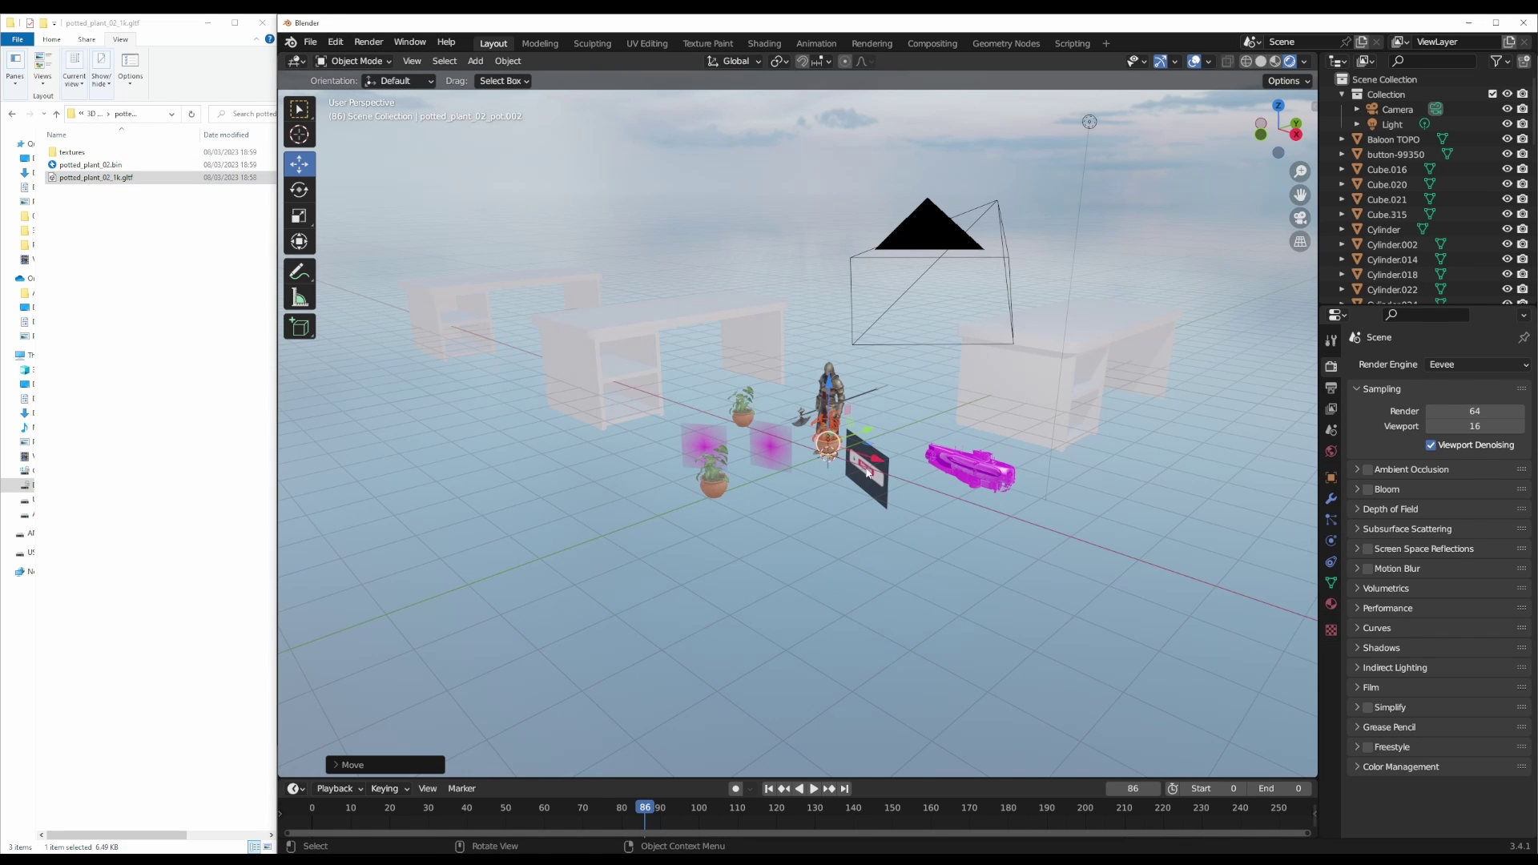
scroll(867, 472, up, 5)
drag(933, 503, 1289, 624)
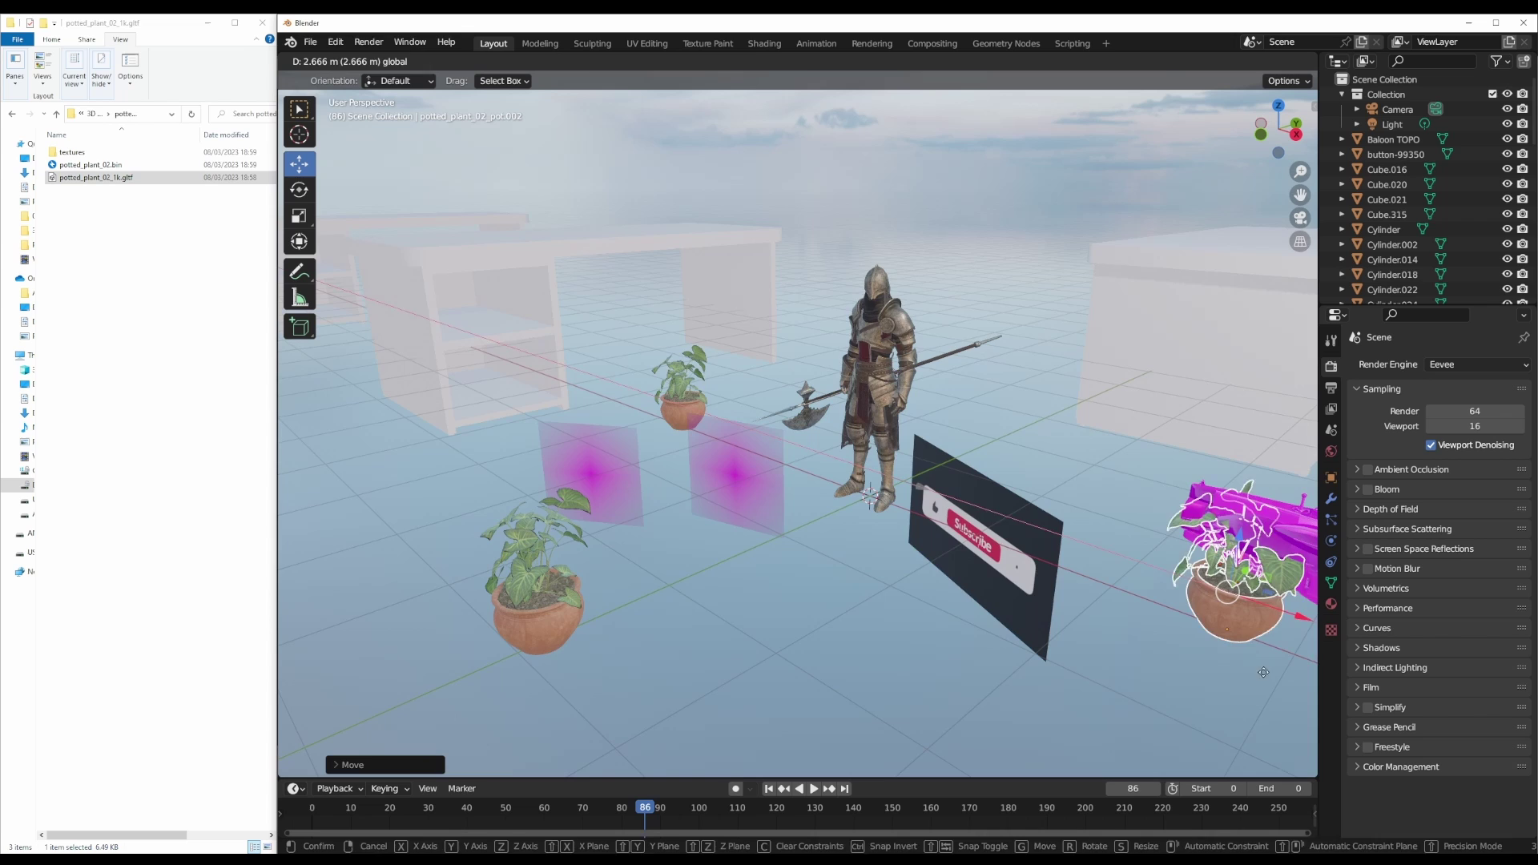
scroll(853, 577, down, 5)
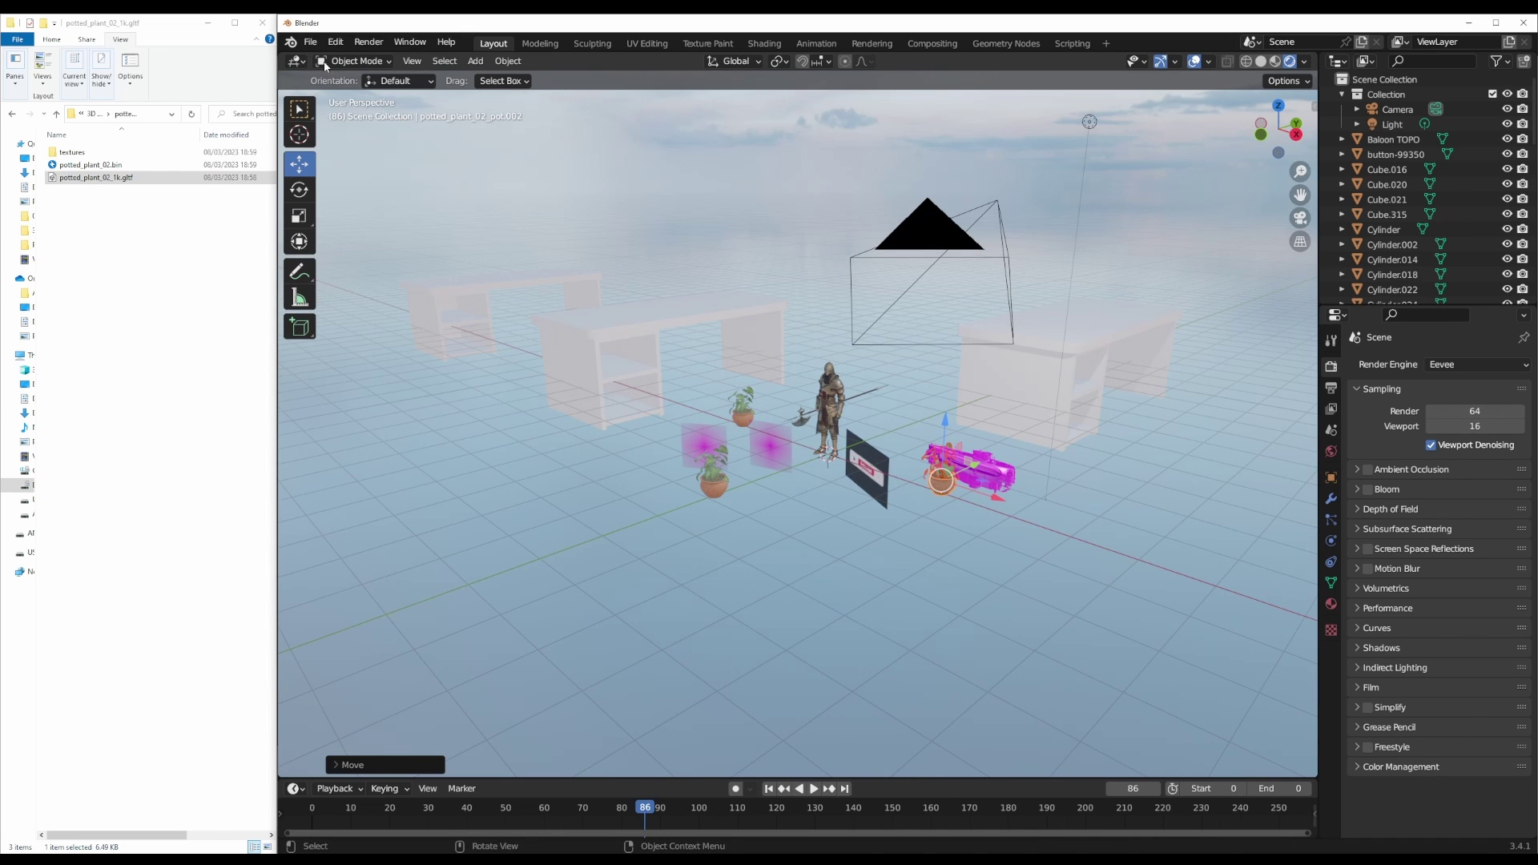
Browse the File > Import and File > Export format lists
click(310, 41)
mouse_move(353, 245)
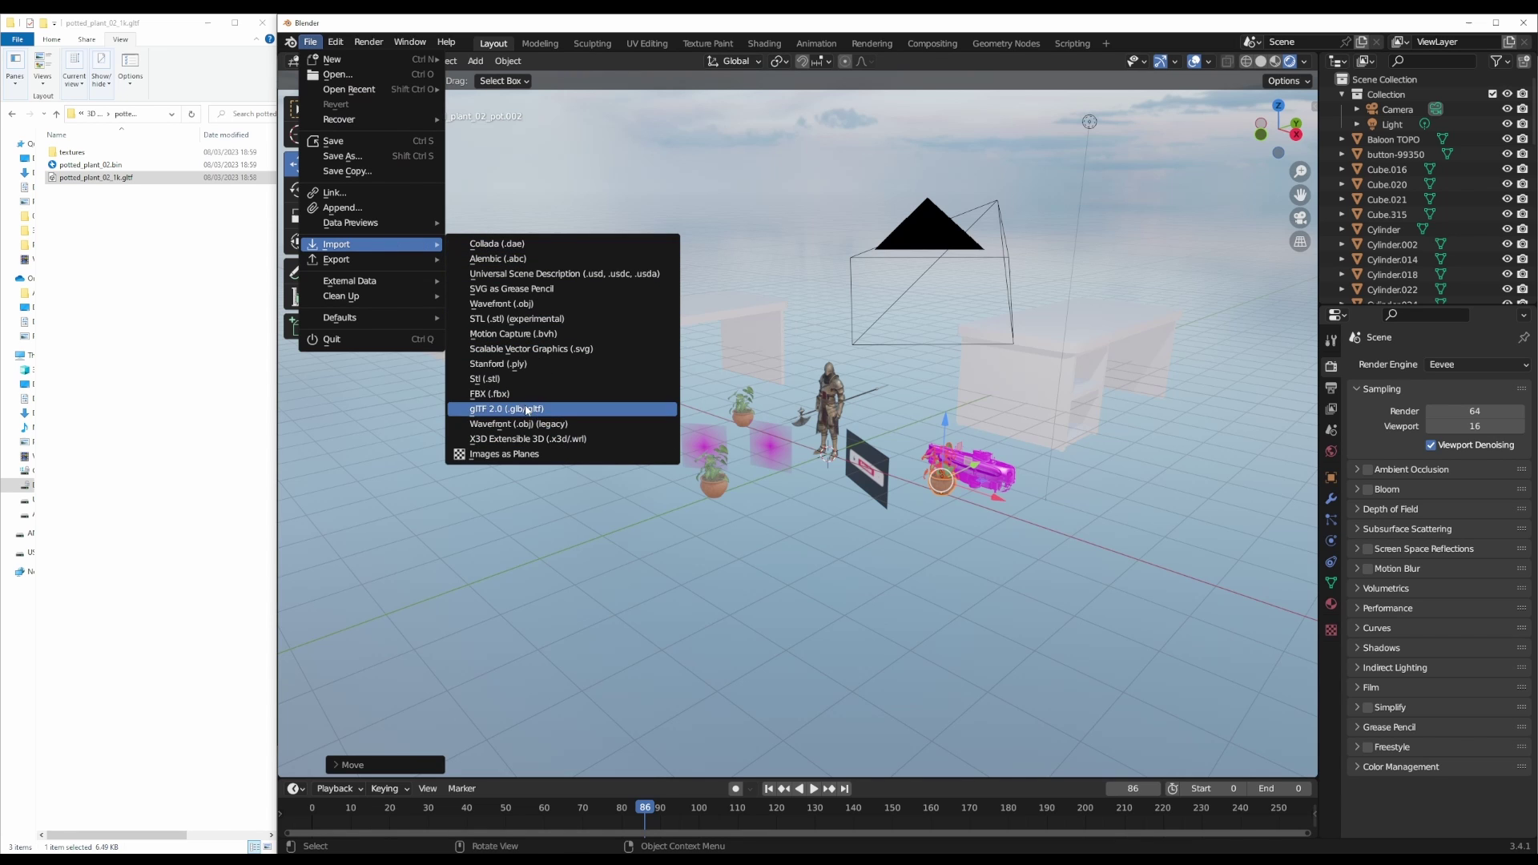
click(312, 42)
mouse_move(353, 266)
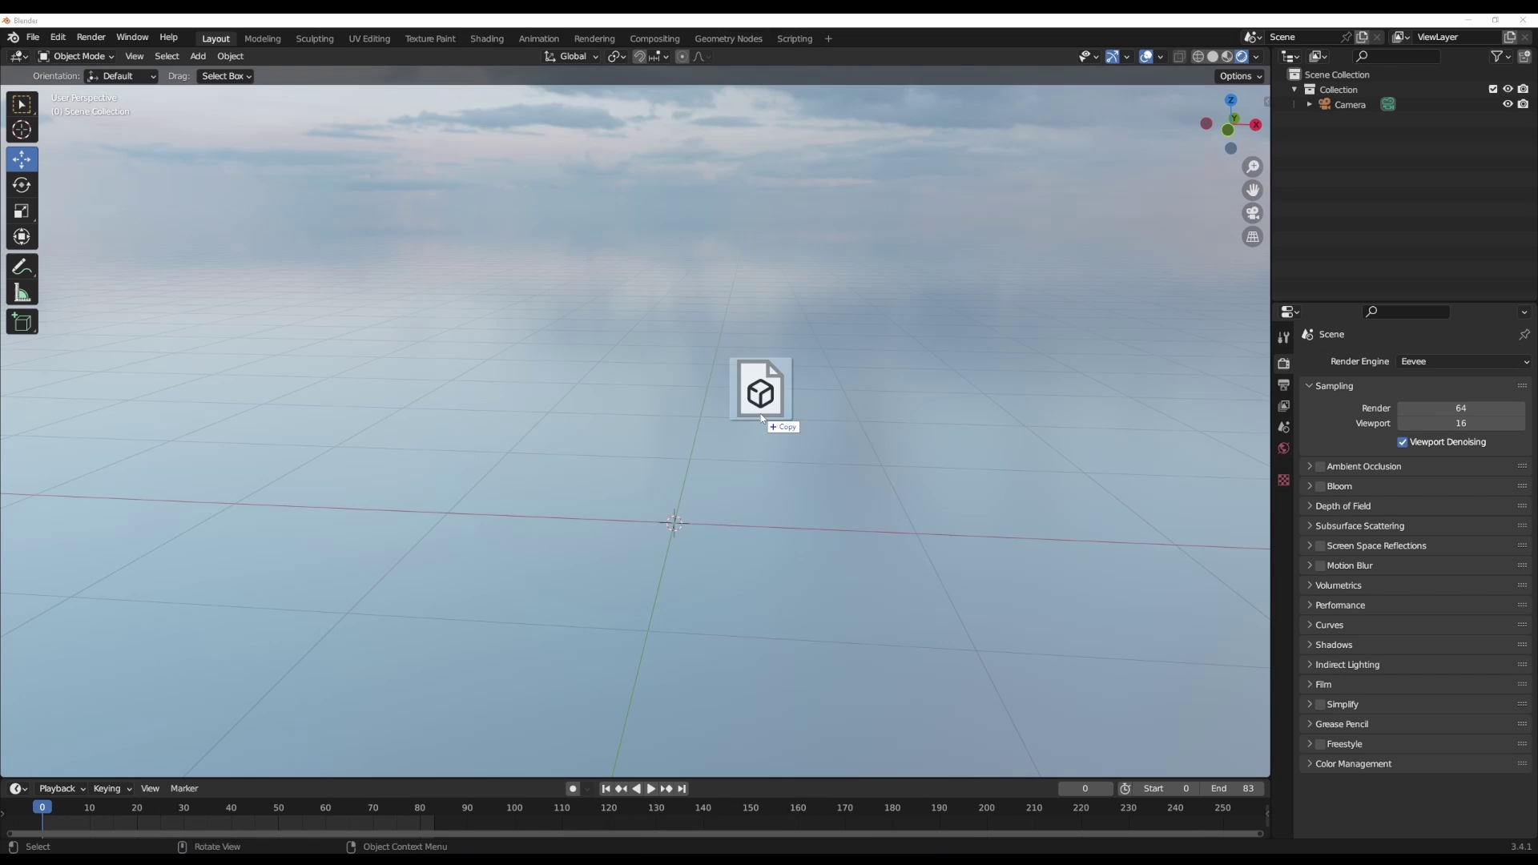
Import the armoured character FBX with default settings and play its walk animation
drag(761, 413, 758, 410)
click(677, 507)
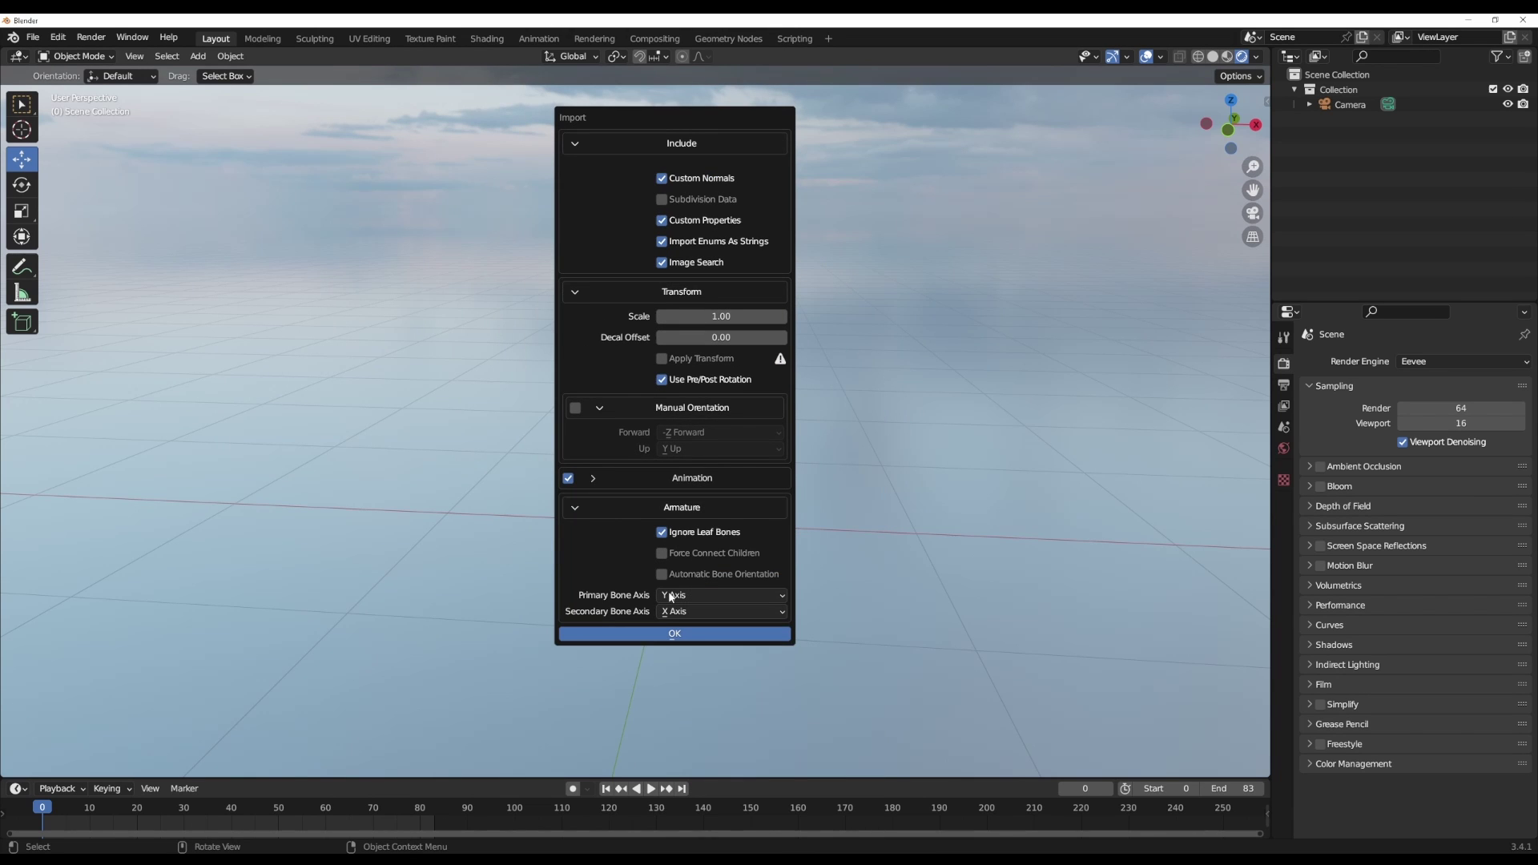
click(674, 633)
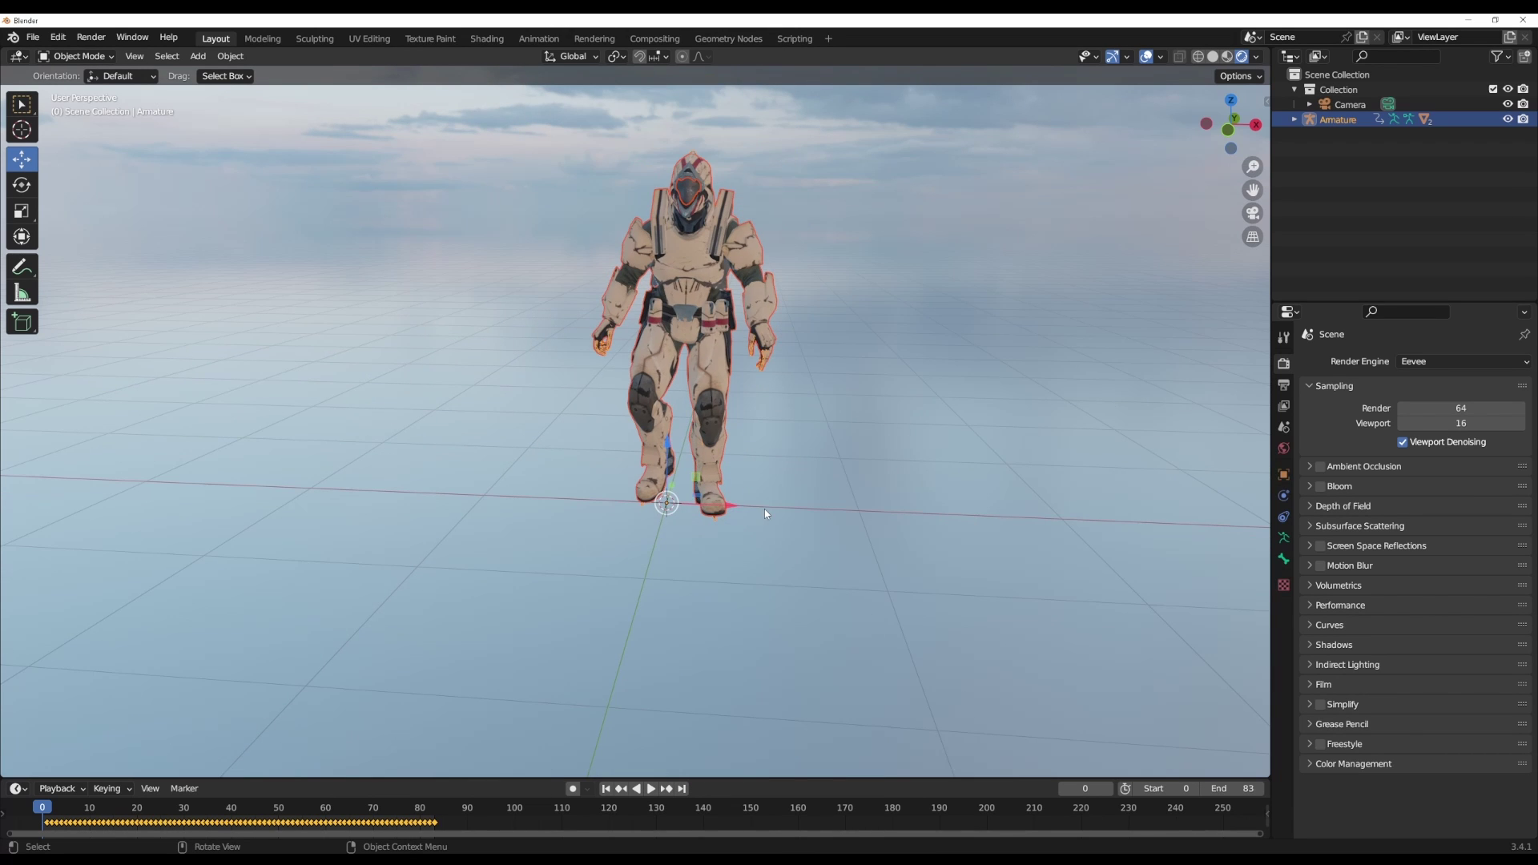
key(space)
scroll(761, 496, up, 3)
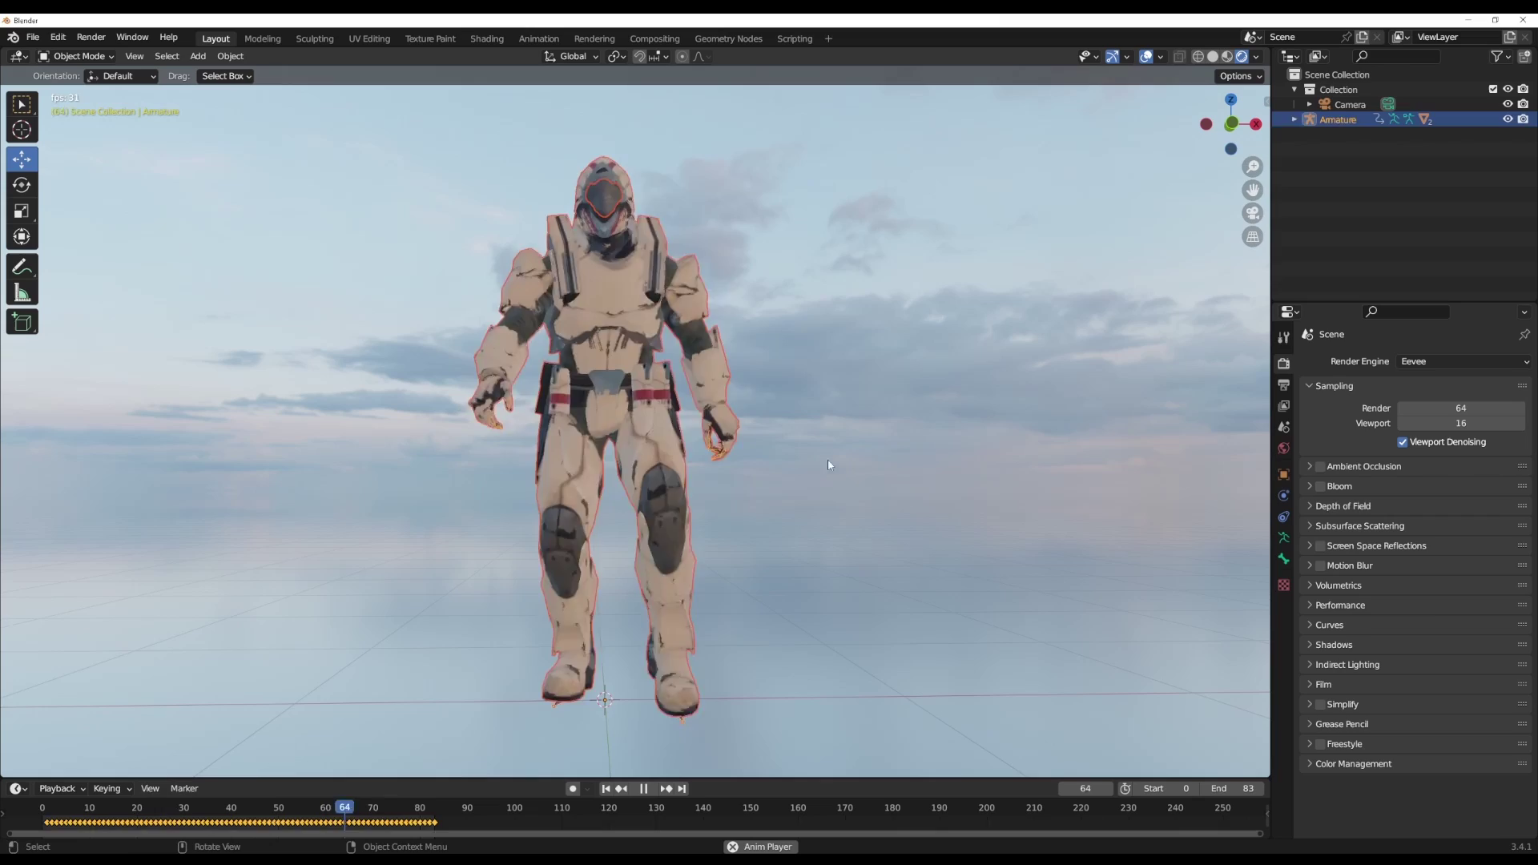
Add a ground plane scaled to 10 under the character, then orbit and zoom out
key(shift+a)
click(893, 554)
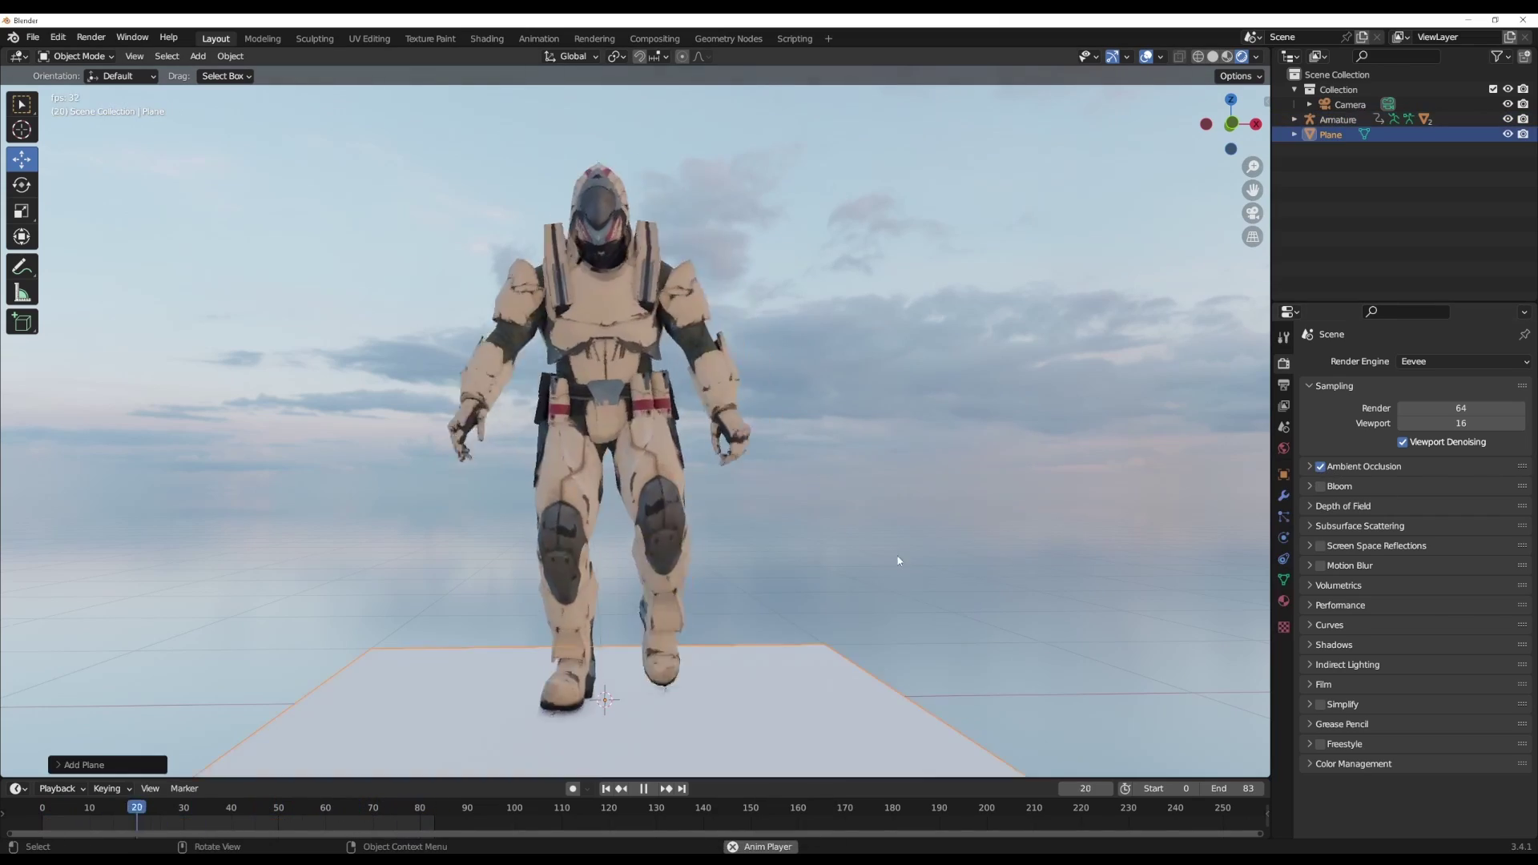
text(s10)
key(Return)
key(alt+a)
middle_drag(852, 657, 786, 673)
scroll(793, 705, down, 6)
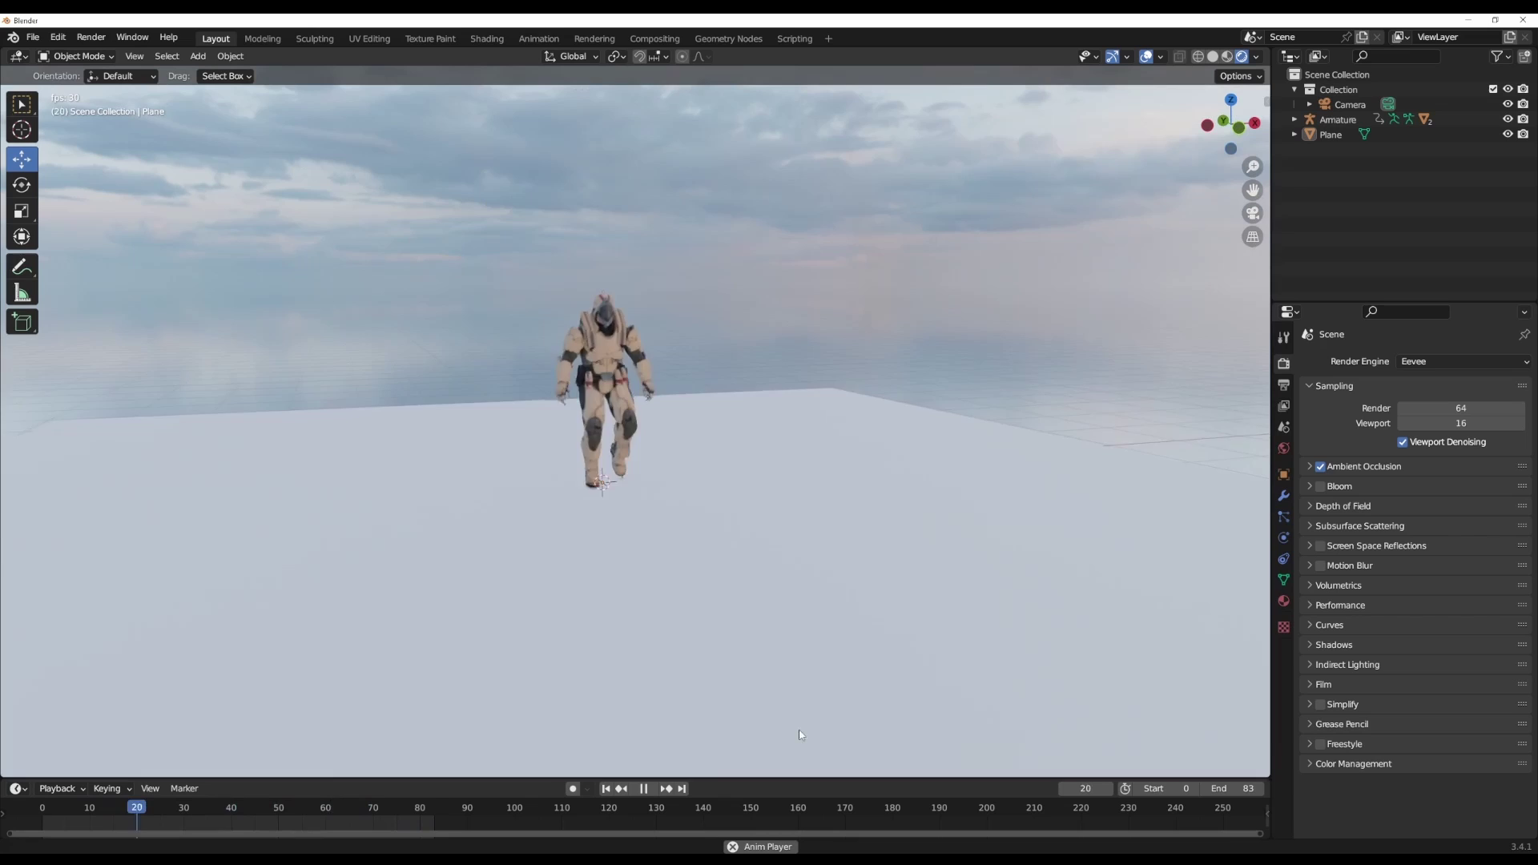
scroll(800, 734, down, 6)
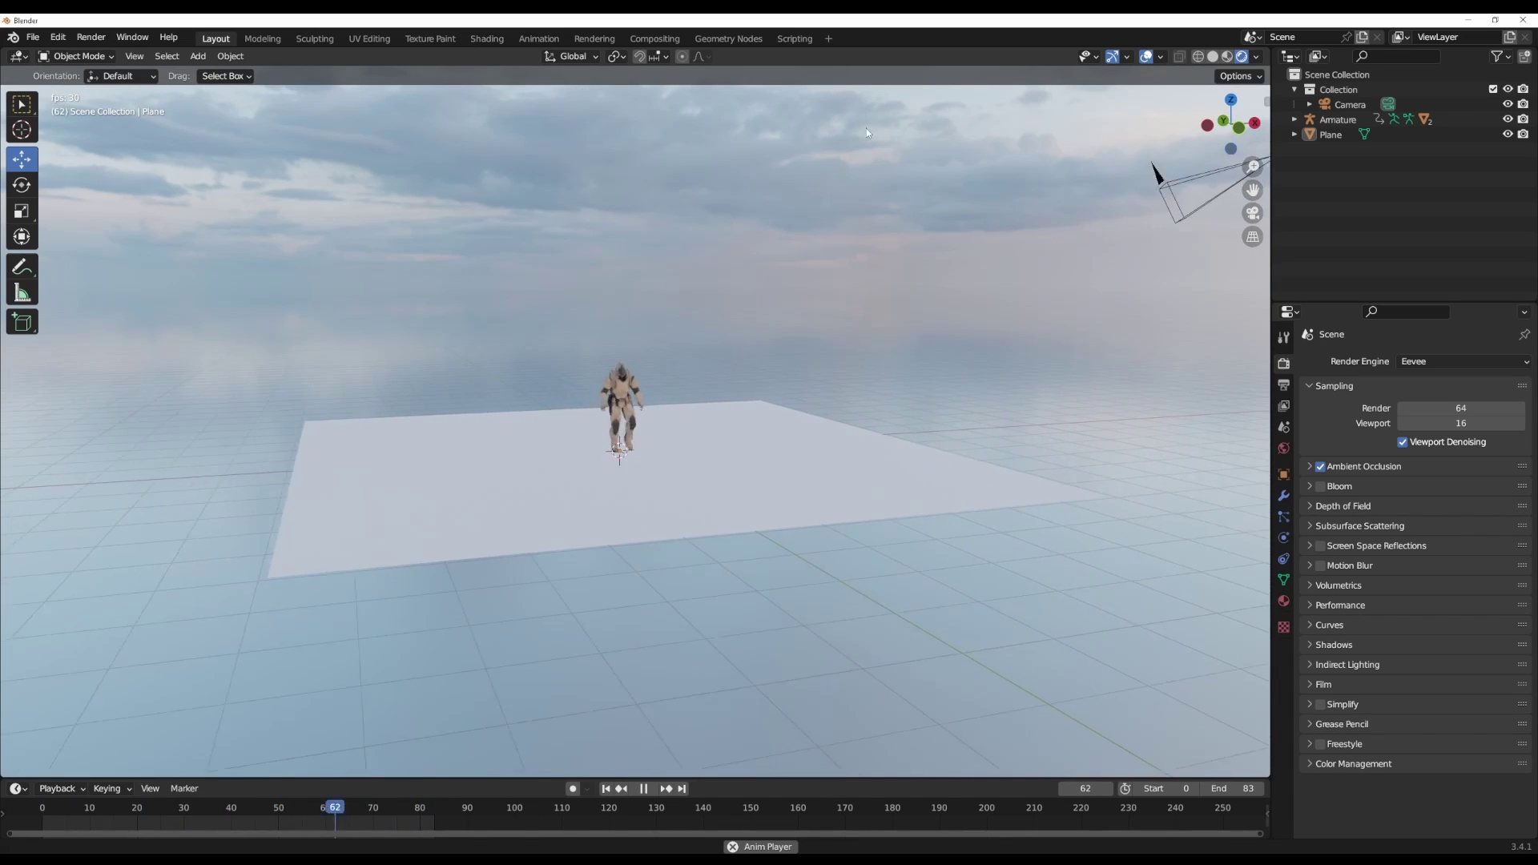
scroll(866, 128, down, 6)
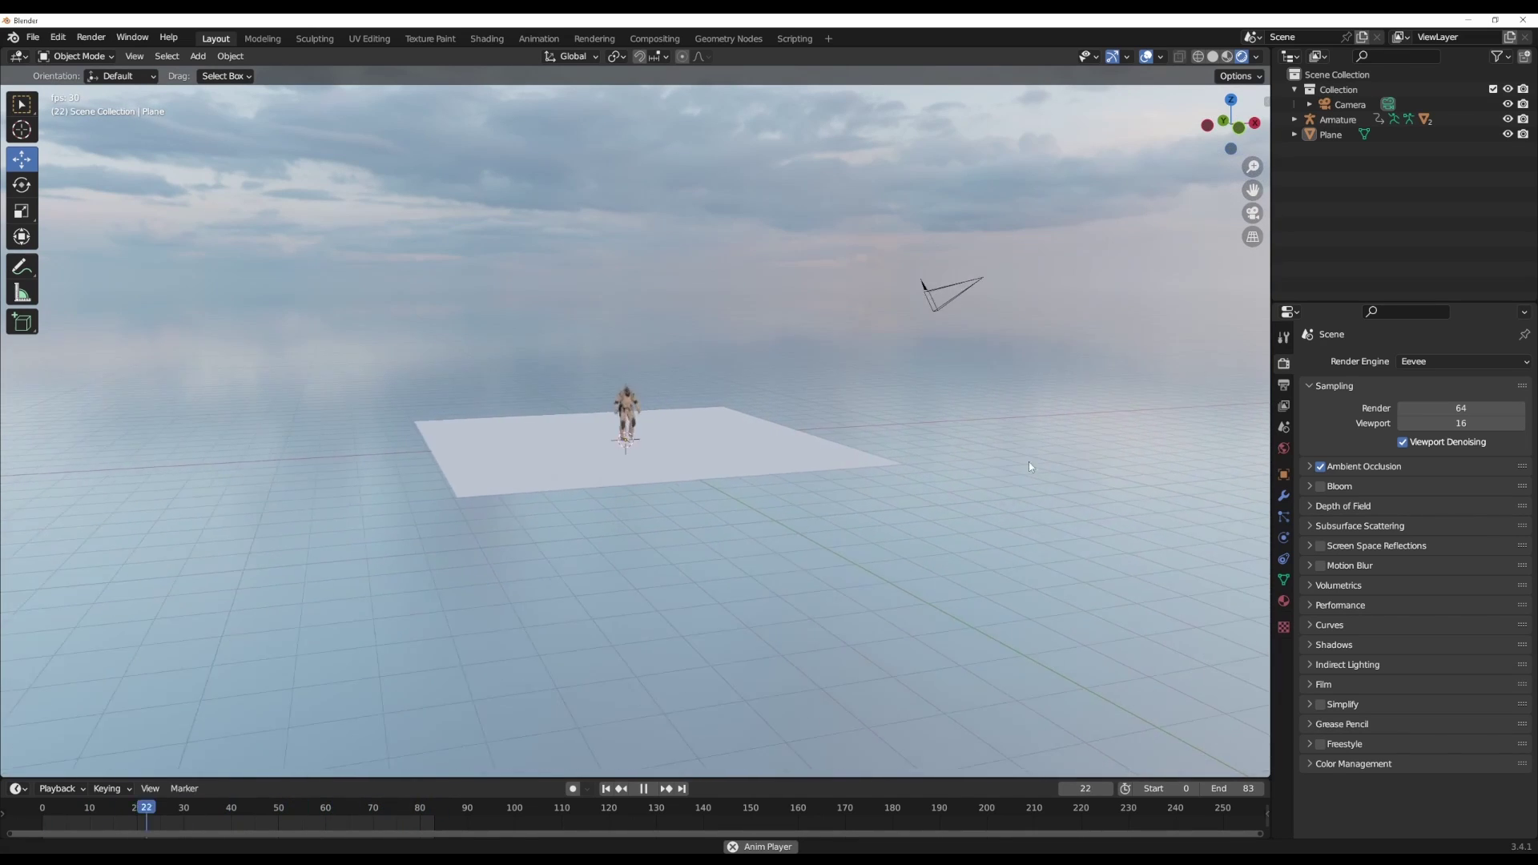